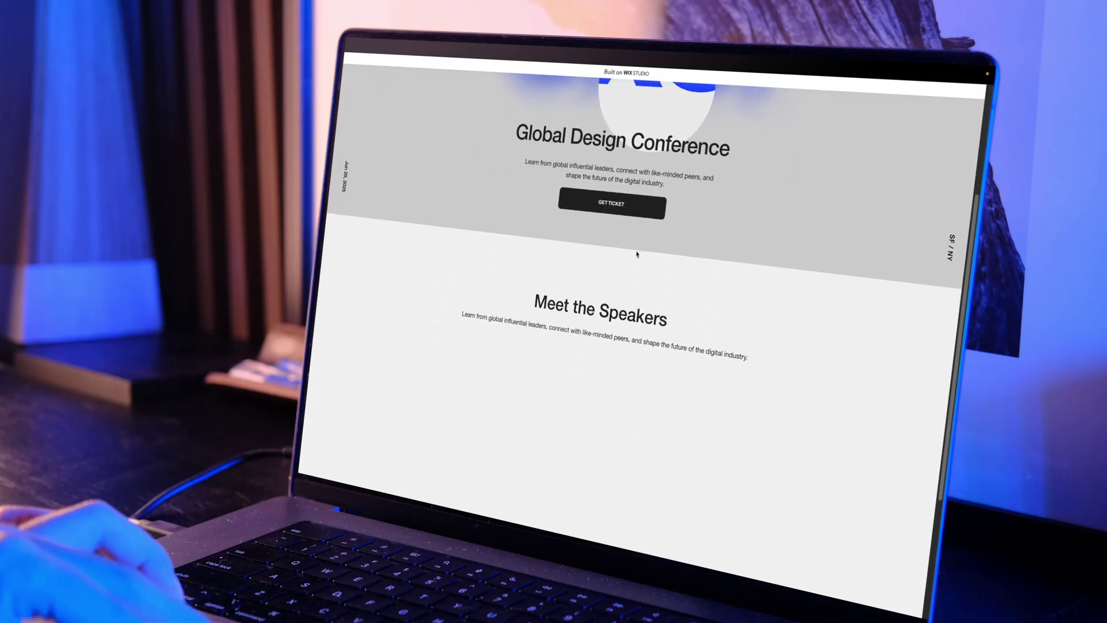
Scroll through the finished conference site to show off its sections.
scroll(637, 253, down, 3)
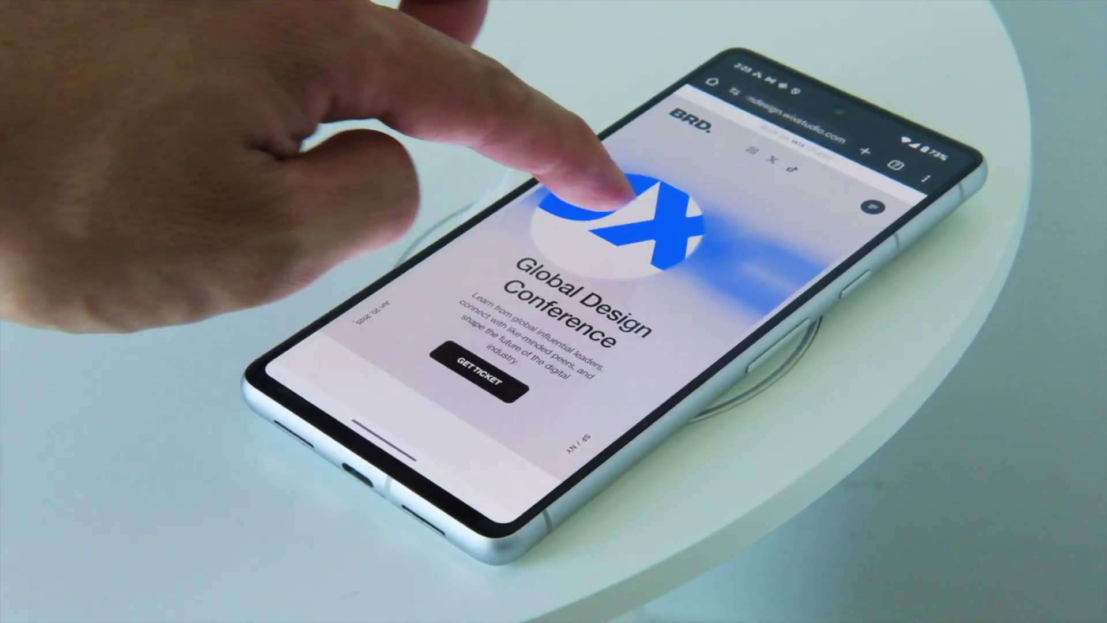
scroll(470, 395, down, 10)
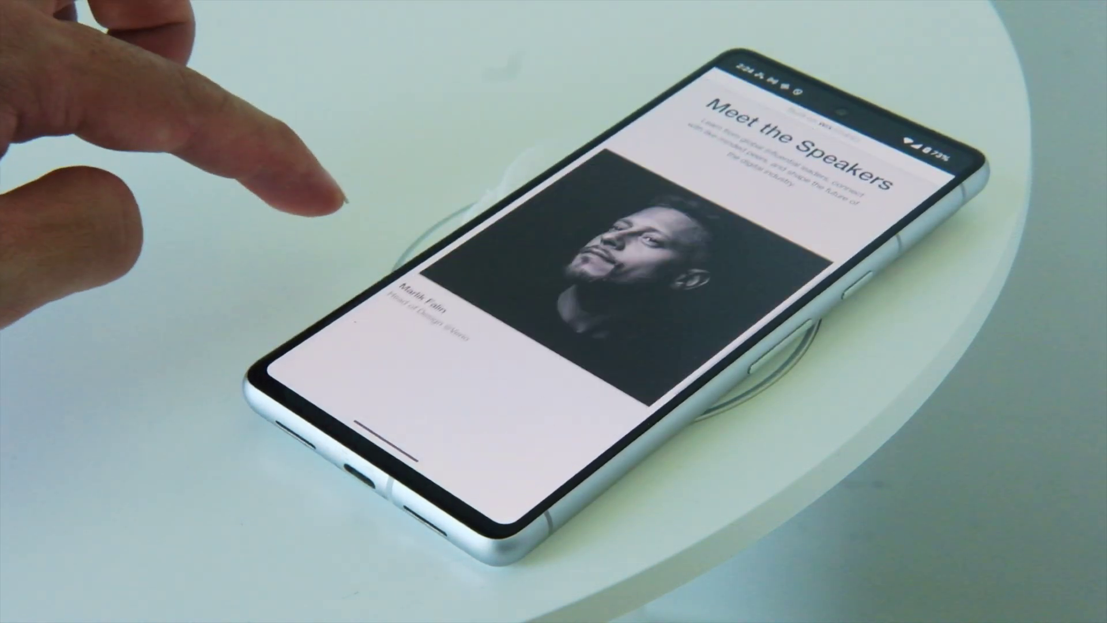
scroll(407, 297, down, 6)
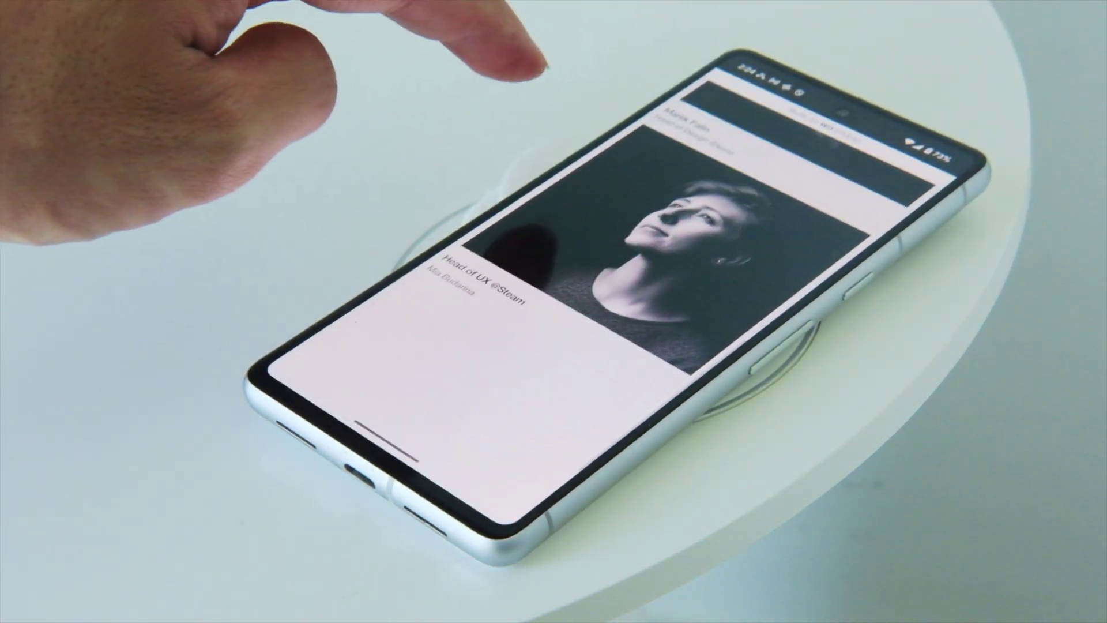
scroll(576, 173, up, 15)
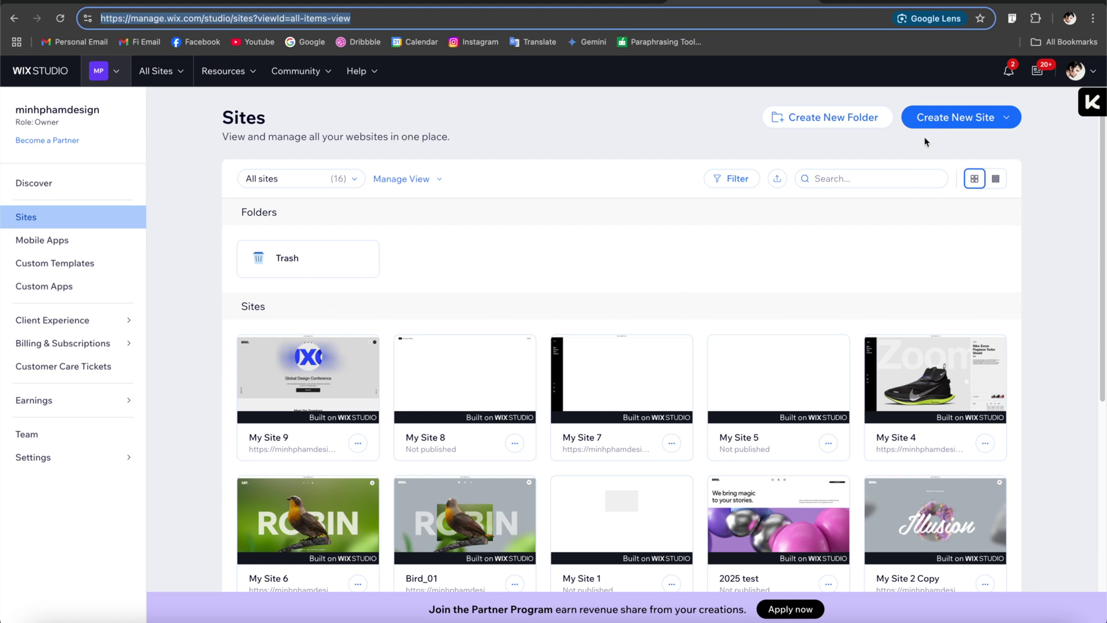
Create a new blank-canvas site and select its default header and empty section.
click(961, 124)
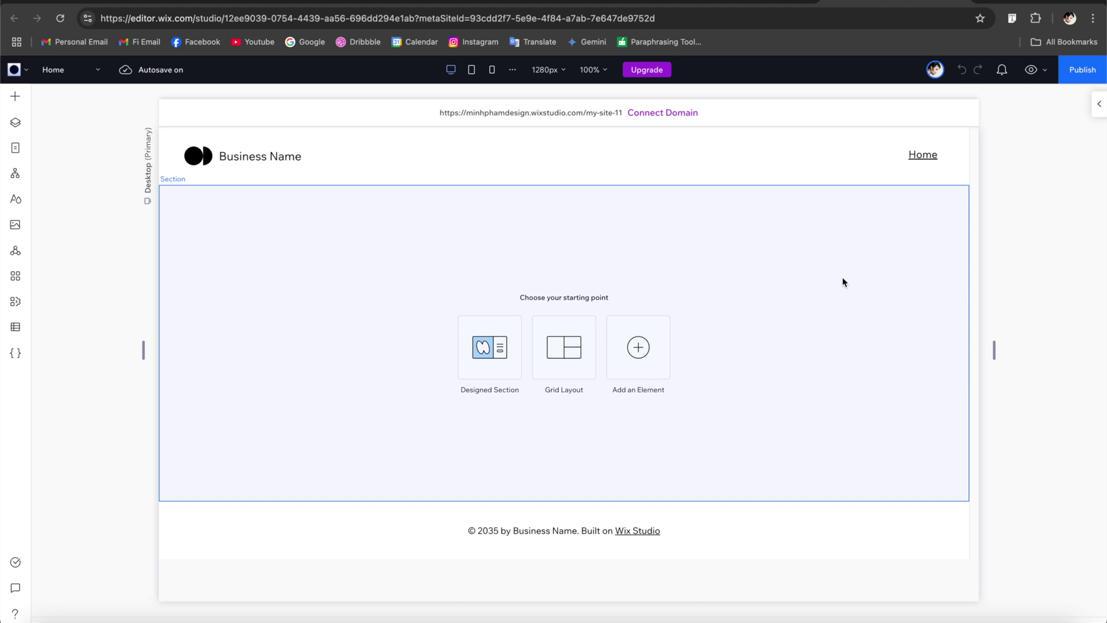
click(312, 166)
click(349, 477)
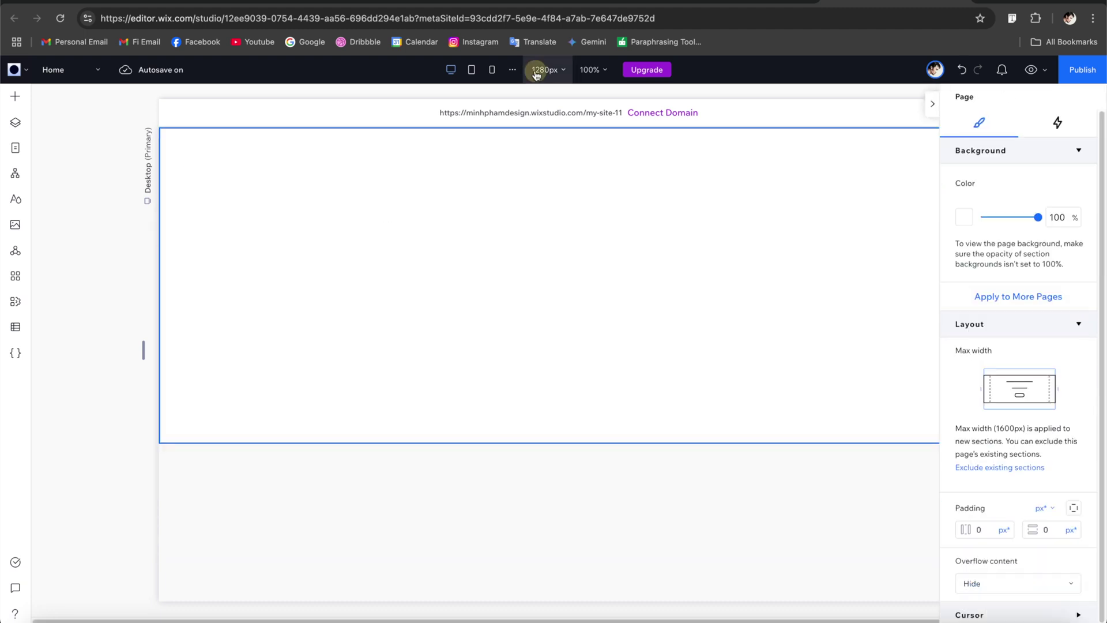
Set the desktop editing width to 1440px.
click(536, 70)
text(144)
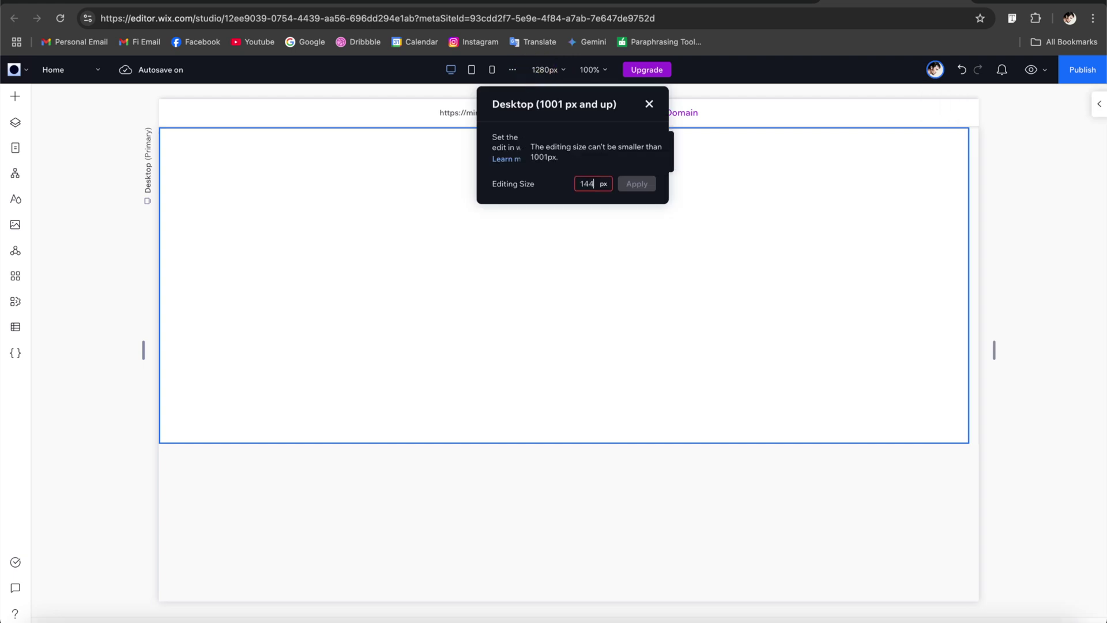
text(0)
click(650, 185)
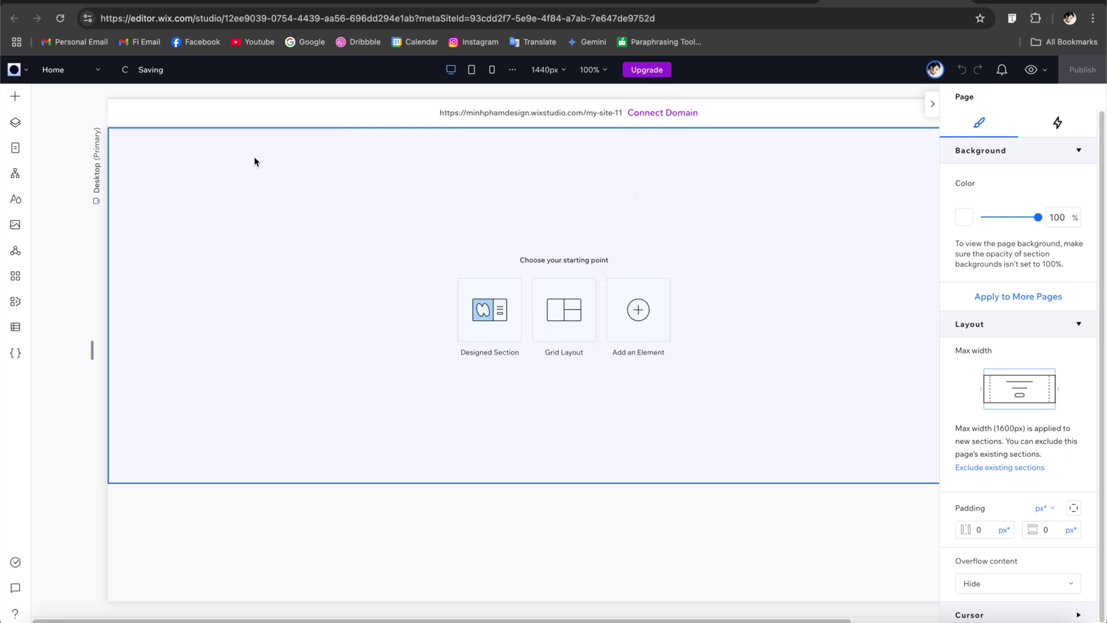
click(25, 75)
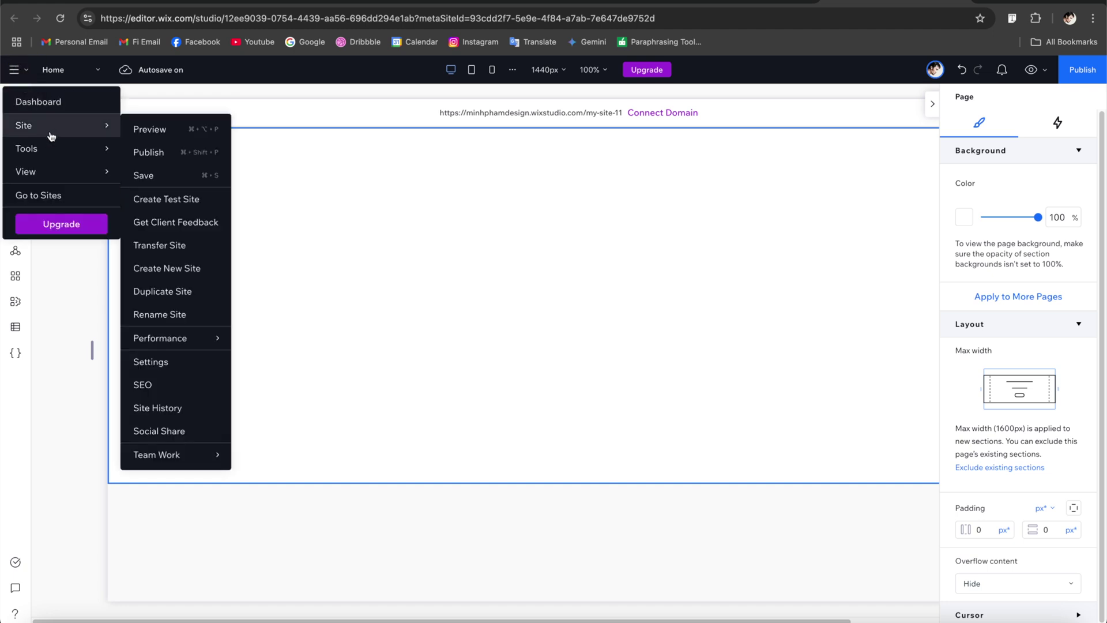
Open the Import from Figma panel under Tools, then bring Figma forward.
mouse_move(54, 148)
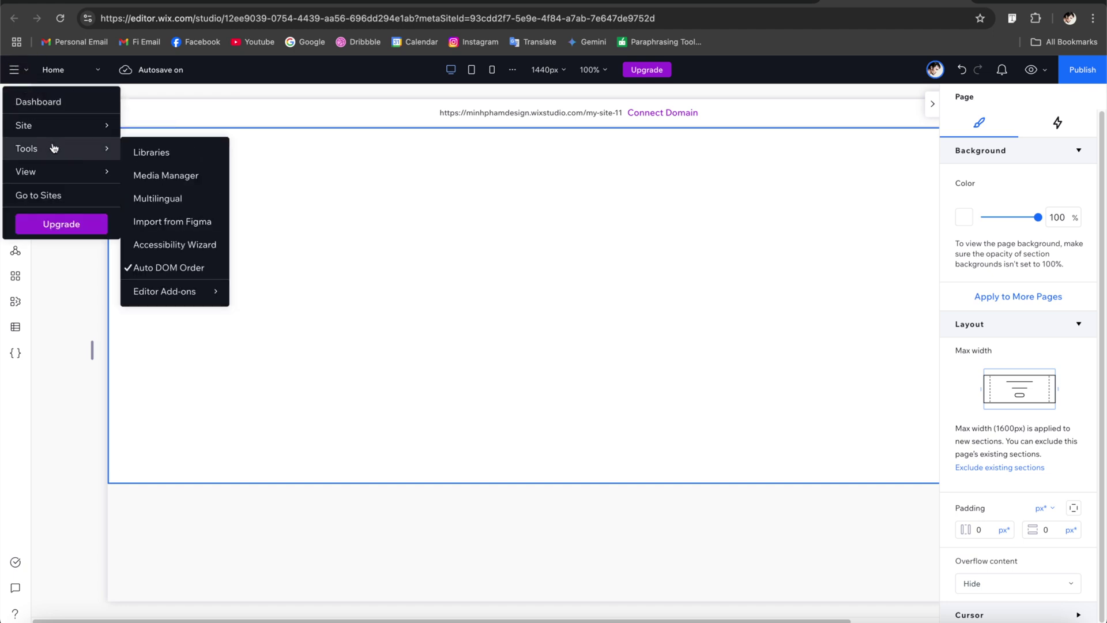
click(182, 222)
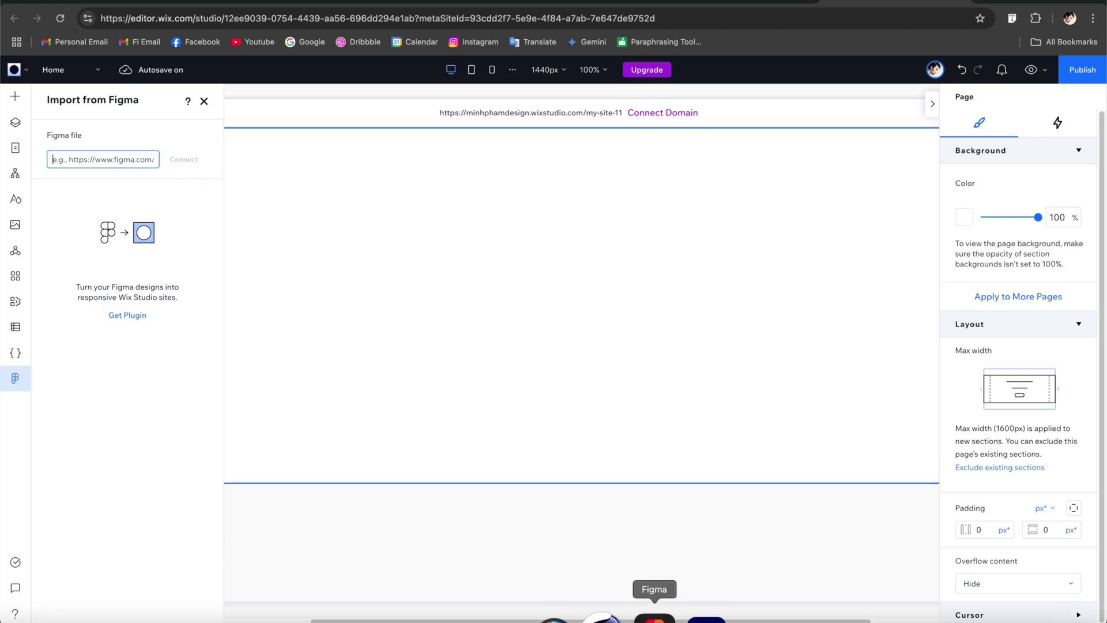
click(657, 616)
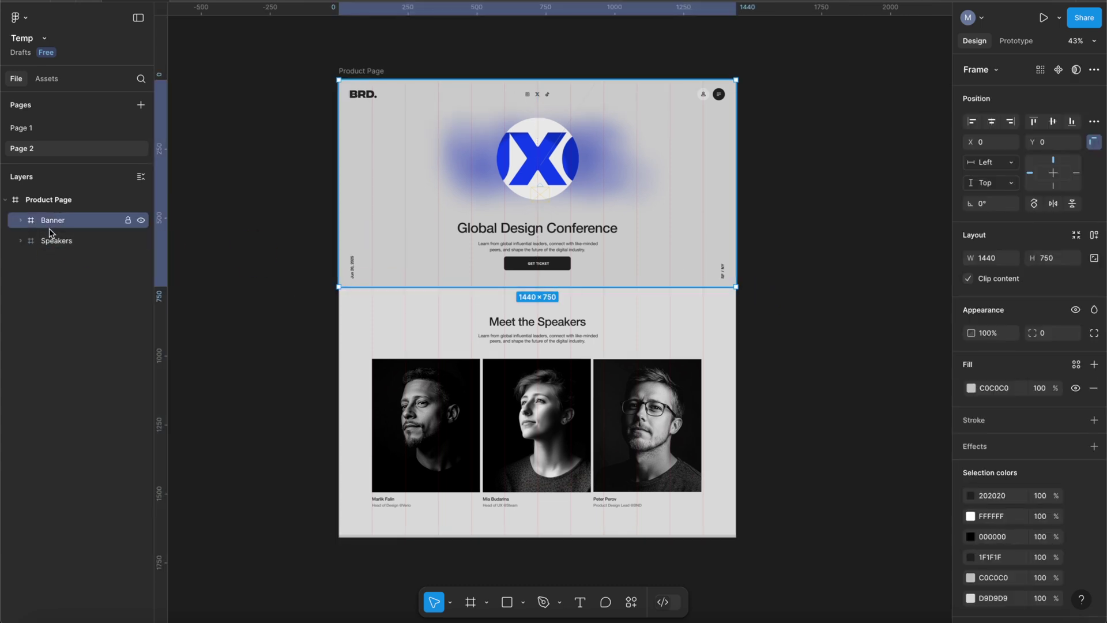
Inspect the Speakers and Banner frames in the Temp file and copy its share link.
click(55, 240)
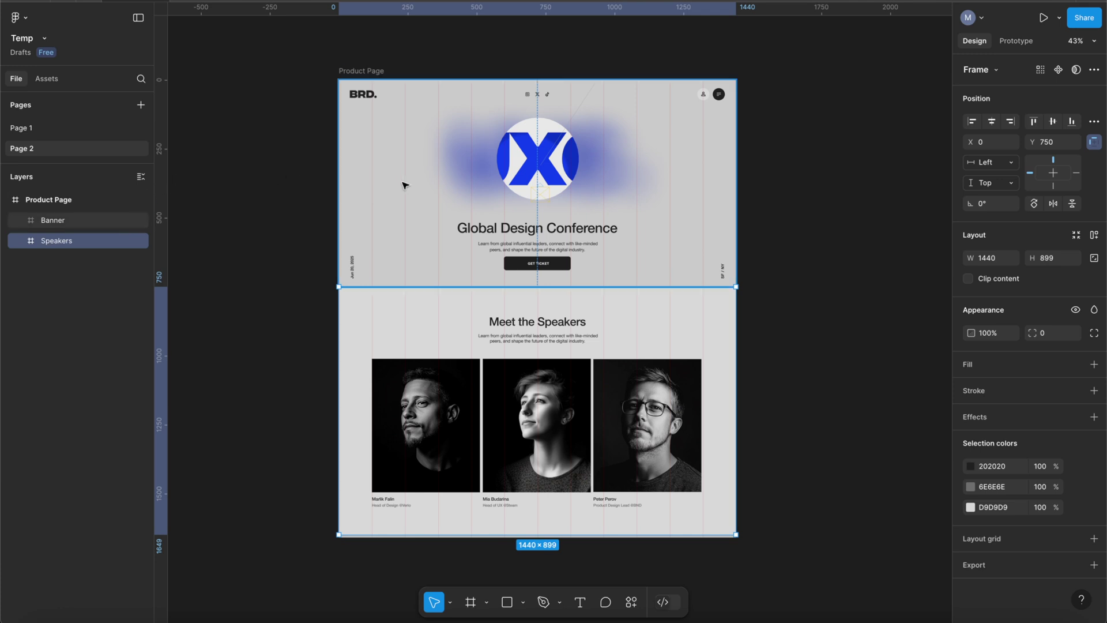
click(448, 66)
click(1076, 22)
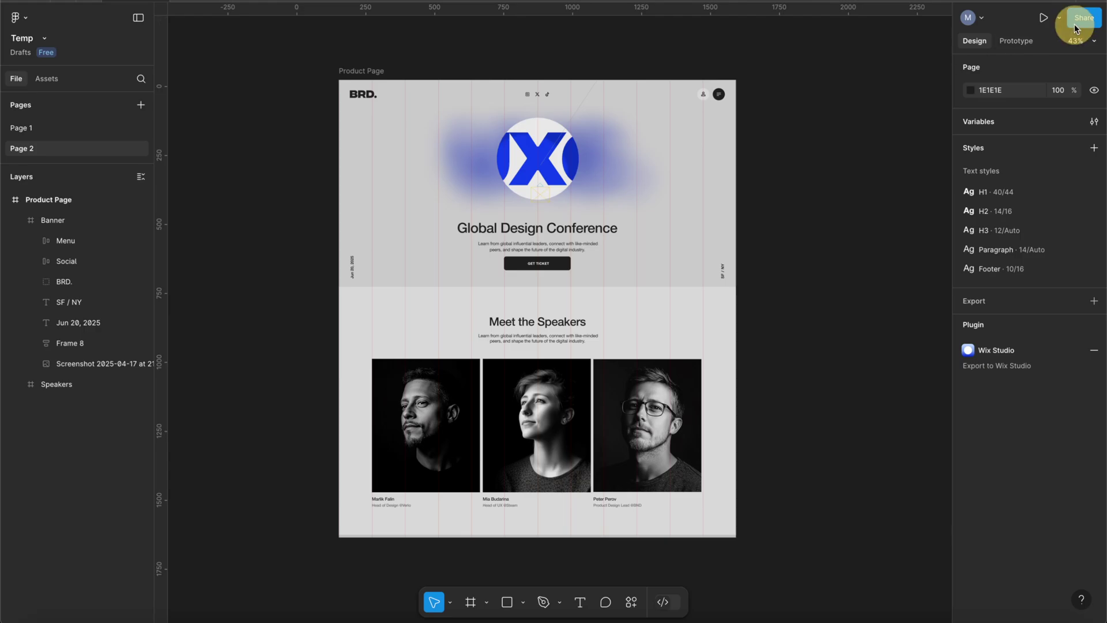
click(655, 113)
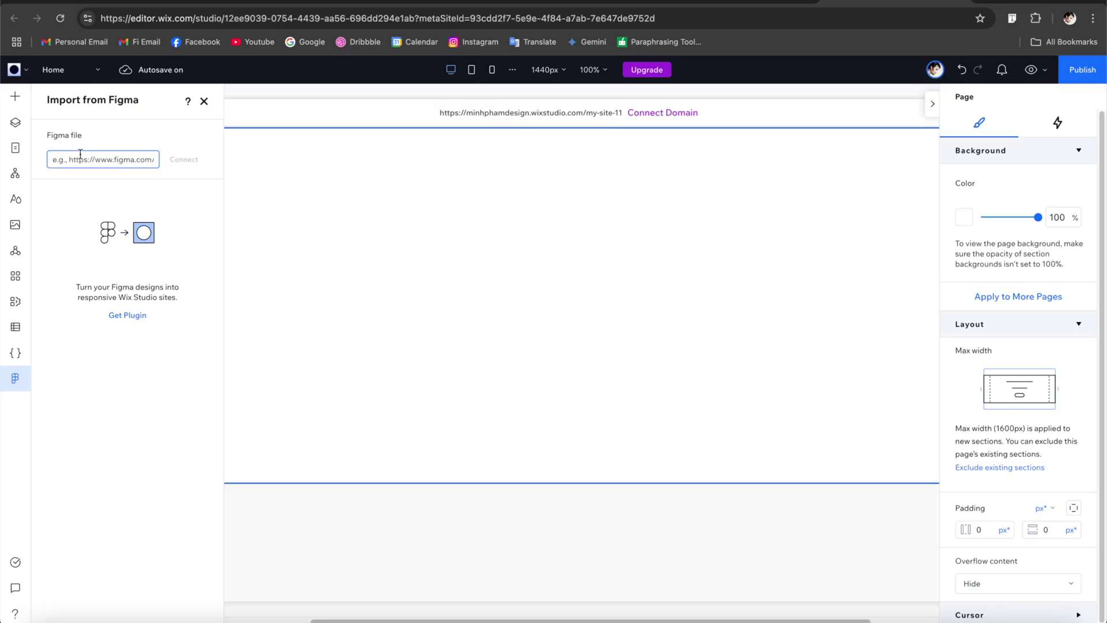
Paste the Temp Figma file link and connect it for import.
key(ctrl+v)
click(177, 162)
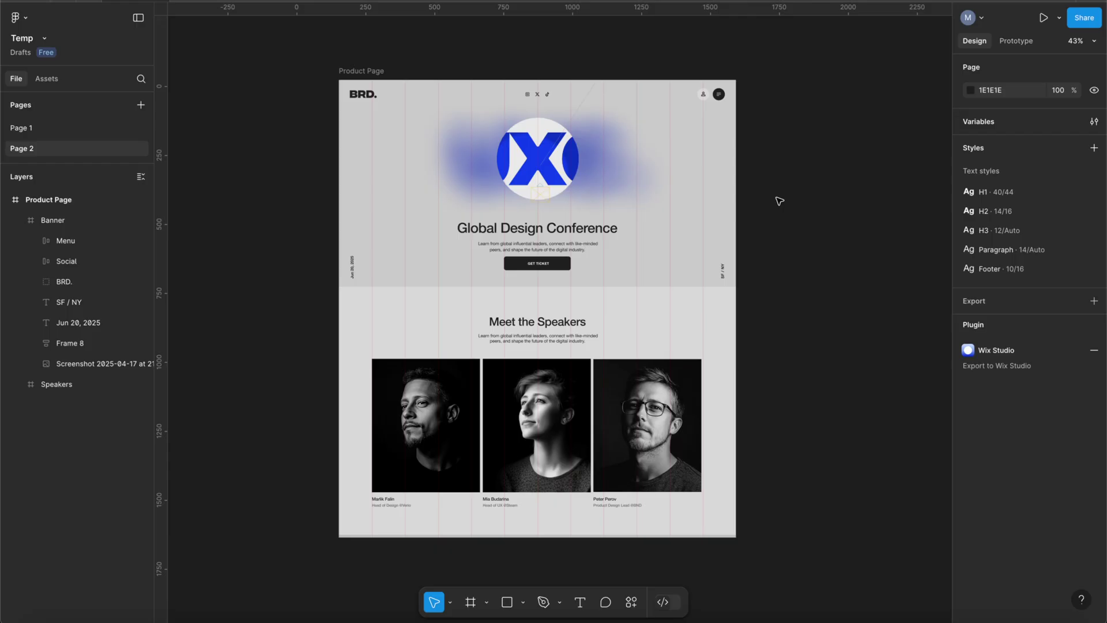
Launch the Figma to Wix Studio plugin from the canvas menu and skip its setup.
right_click(780, 200)
mouse_move(835, 306)
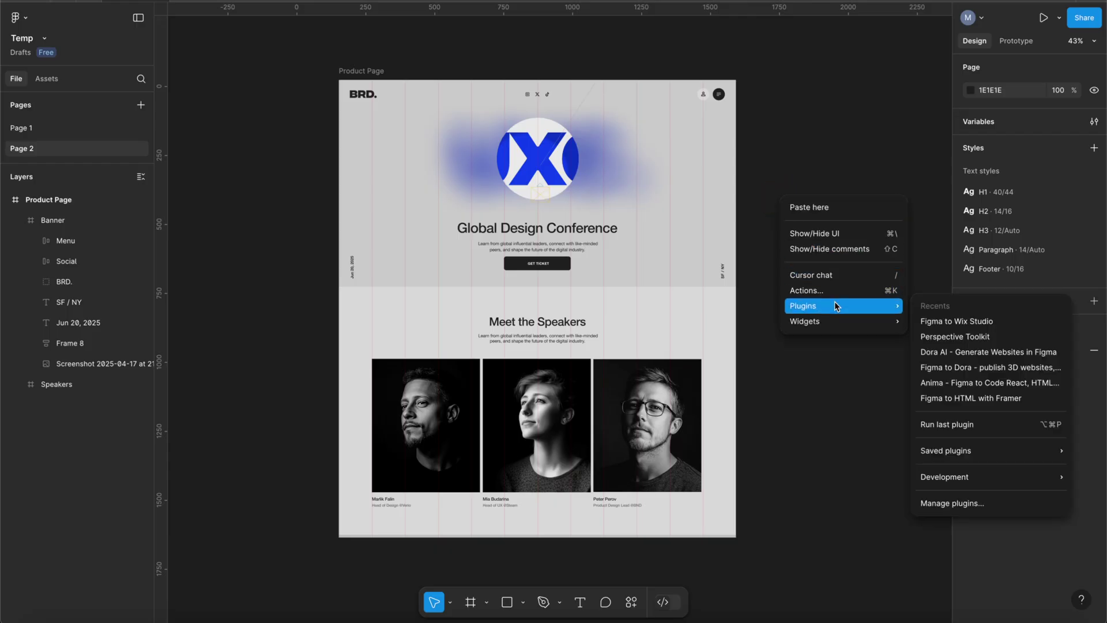
click(943, 321)
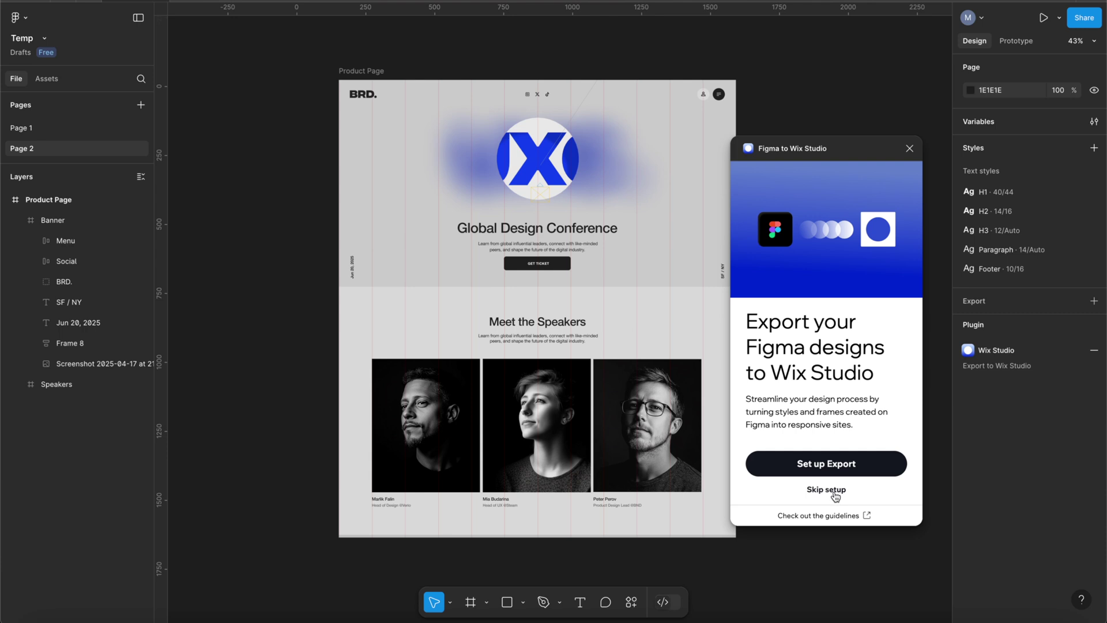
click(834, 490)
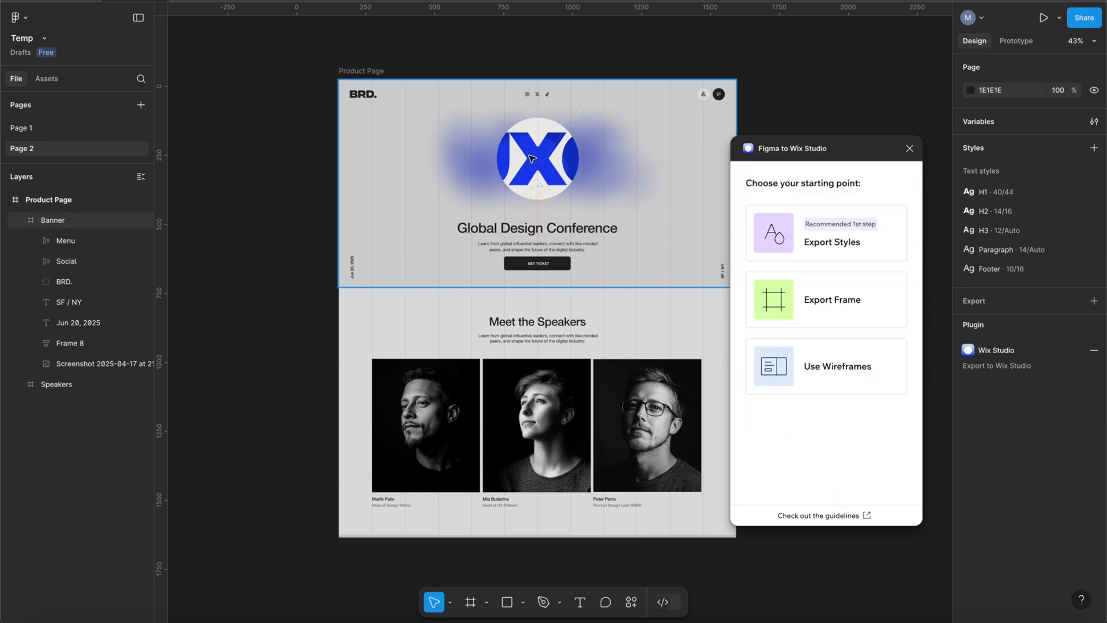
Export only the 1440×750 Banner frame and refresh the import in Wix Studio.
click(613, 187)
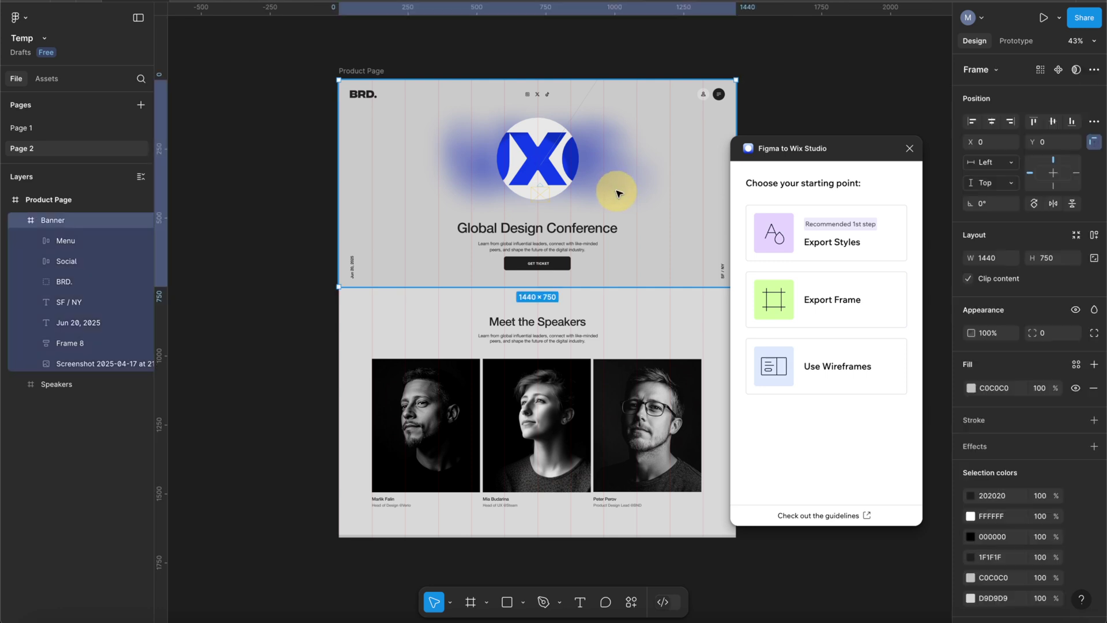
click(818, 305)
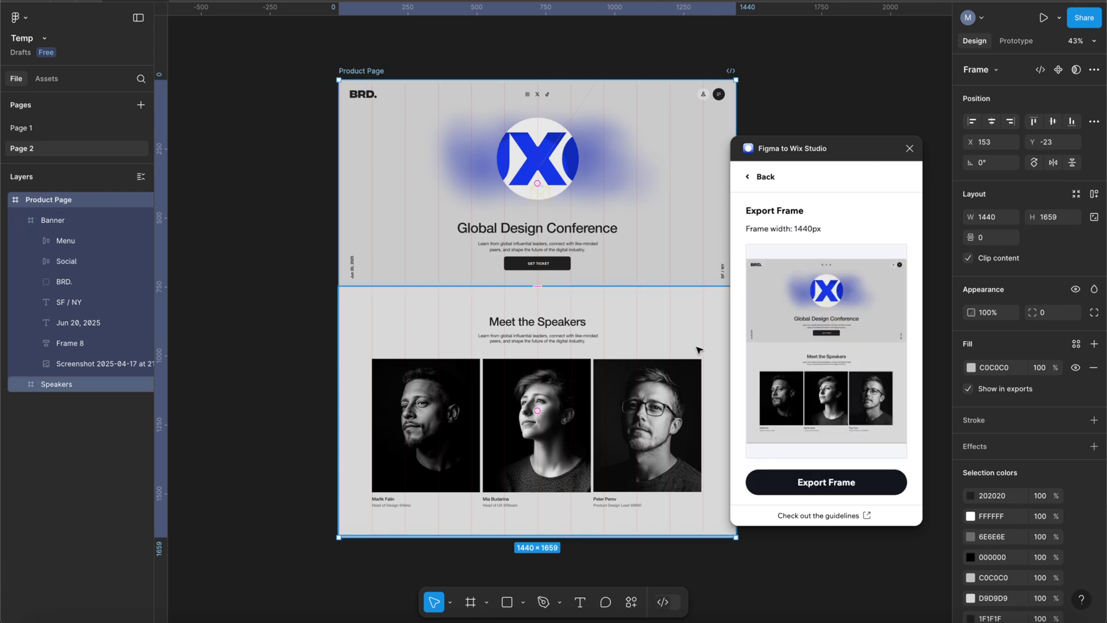
click(655, 258)
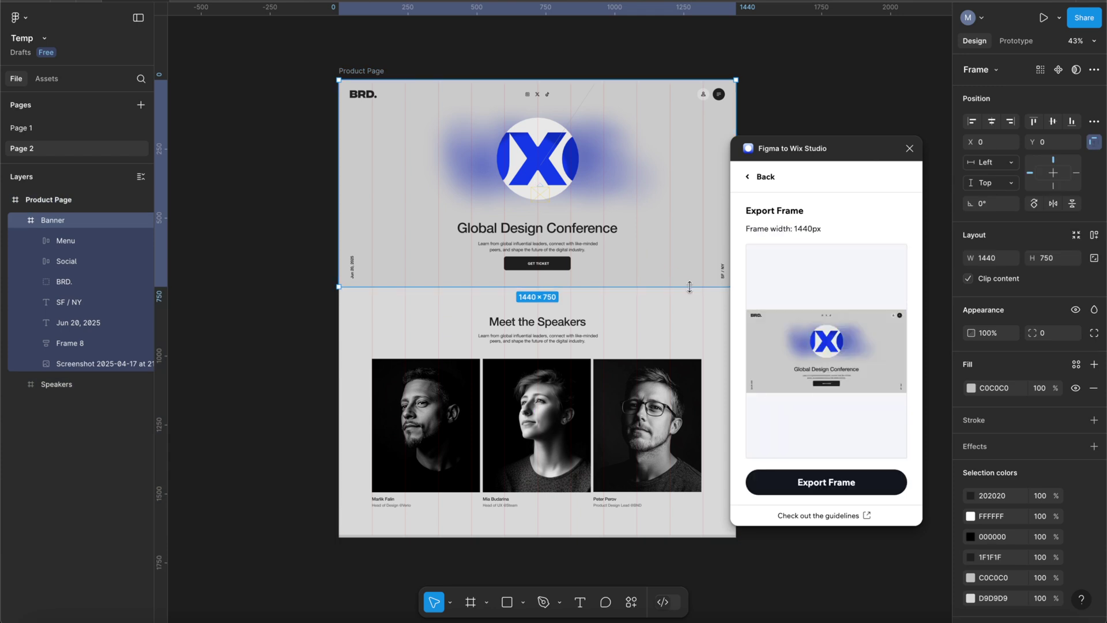
click(847, 474)
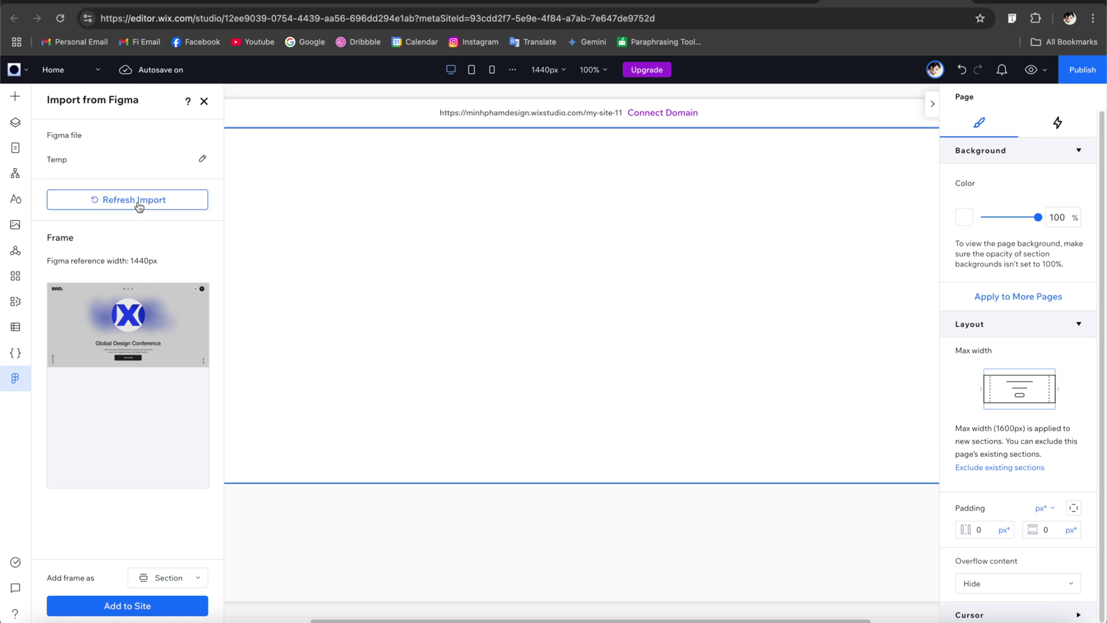
click(139, 203)
Add the imported Banner frame to the page as a Section.
click(186, 580)
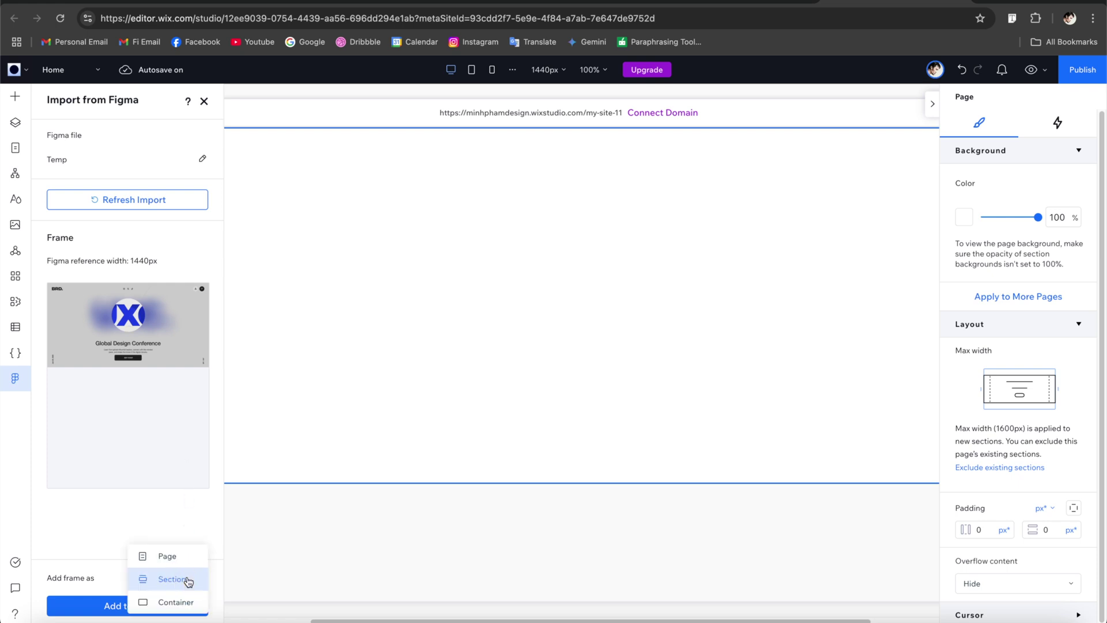
click(188, 581)
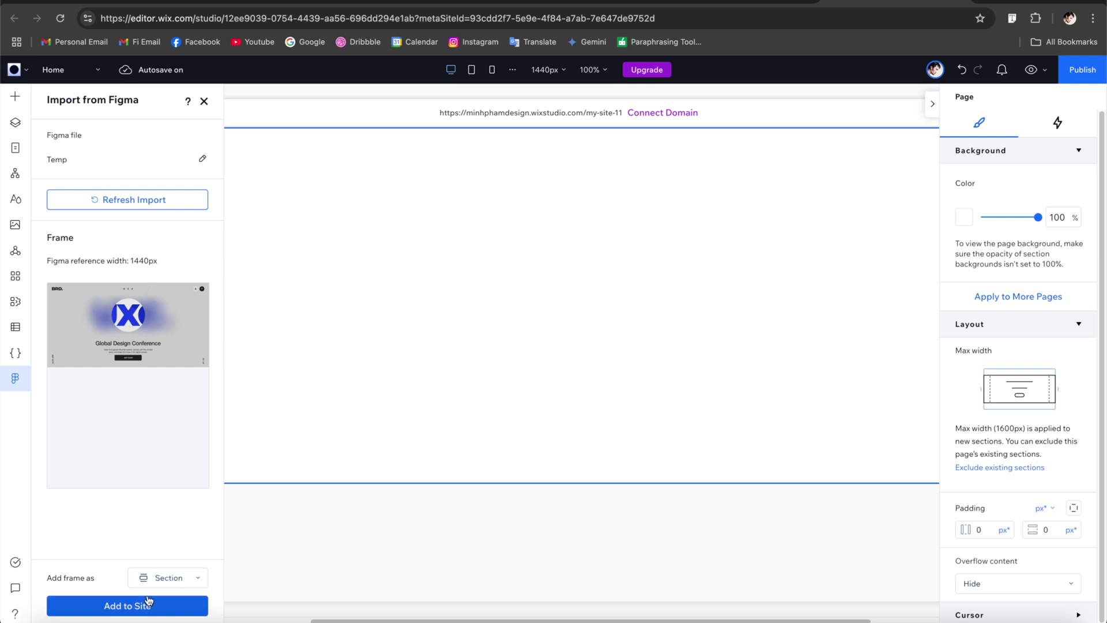
click(133, 606)
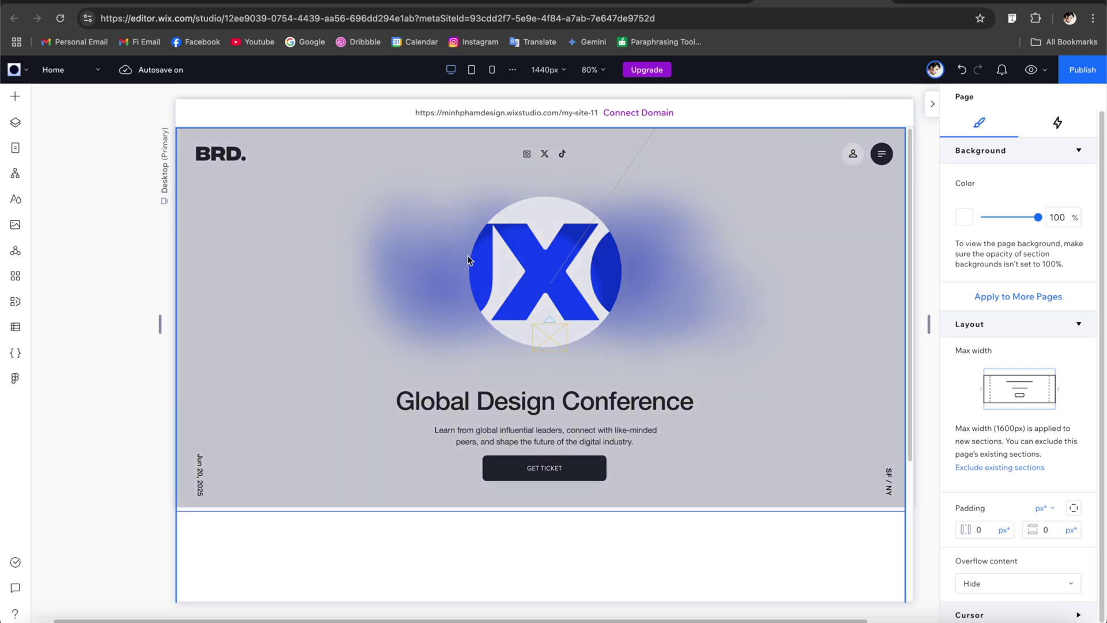
Preview the hero narrowed and at Tablet, Mobile and Desktop breakpoints, then resume editing.
click(1031, 70)
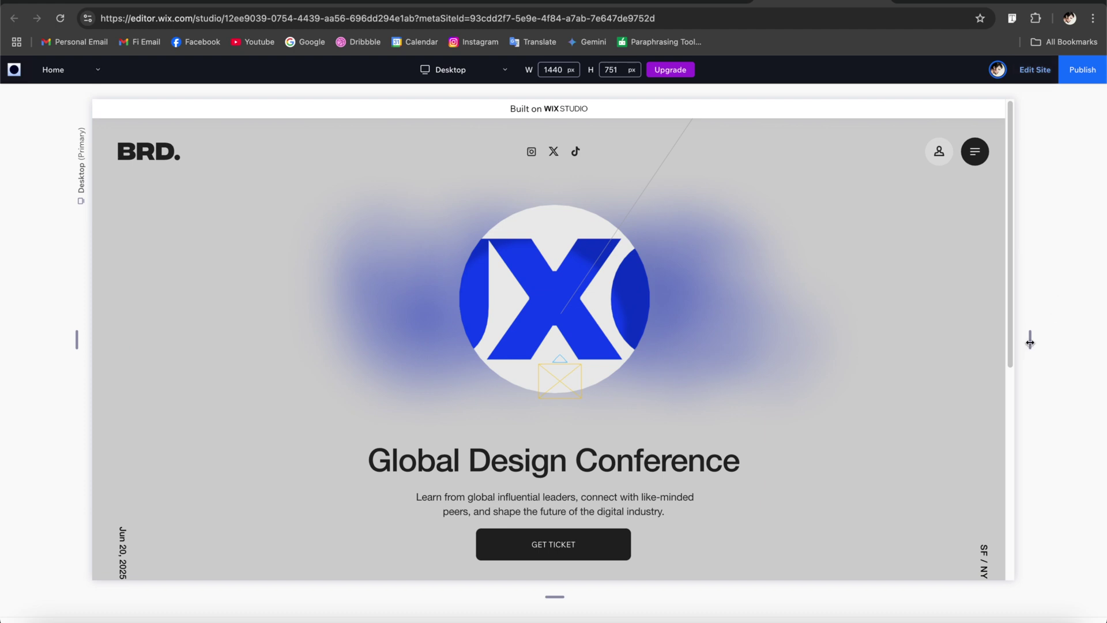
drag(1030, 343, 950, 340)
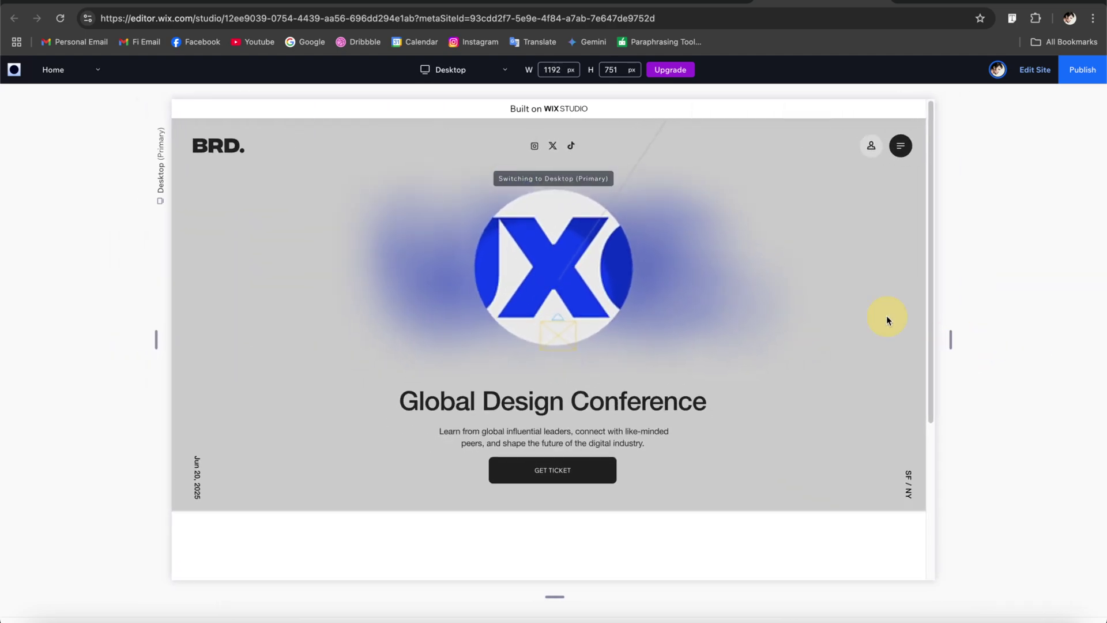
click(461, 70)
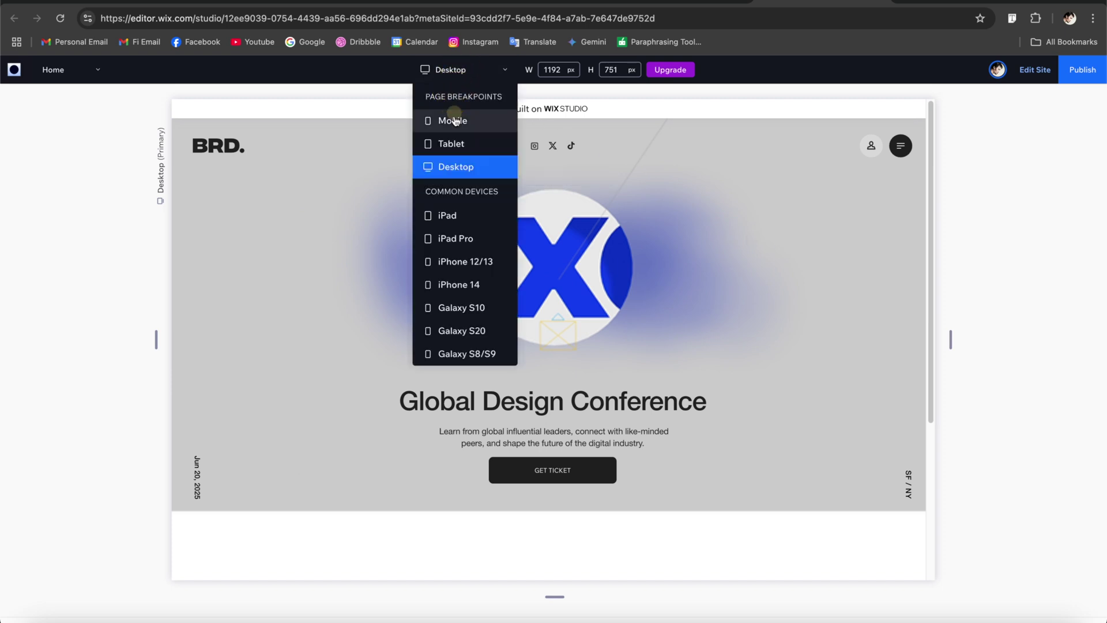
click(452, 143)
click(455, 69)
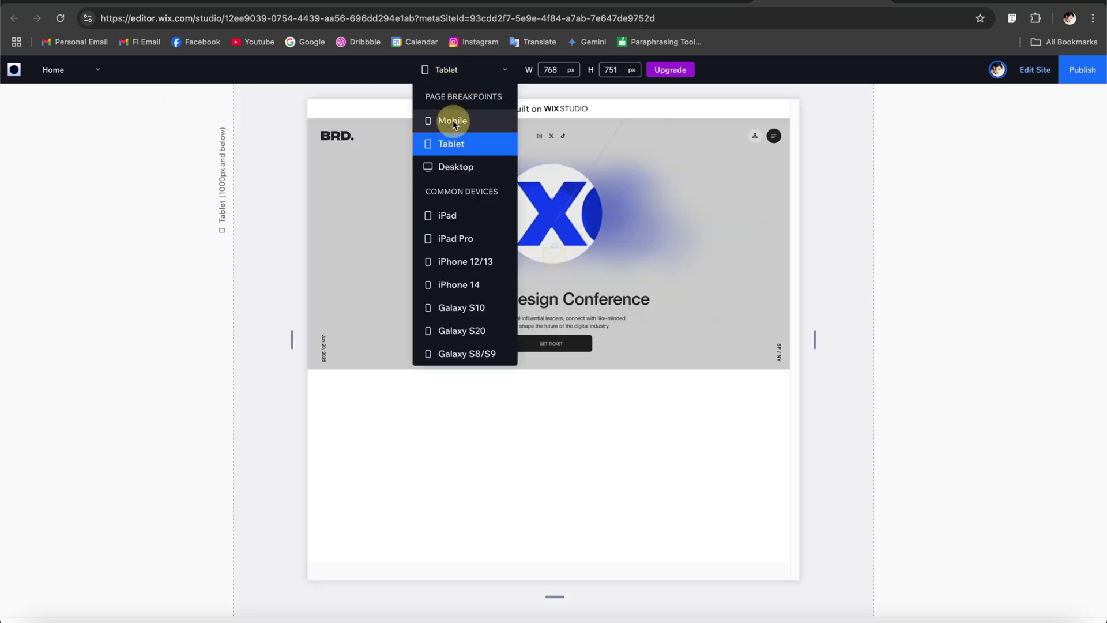
click(452, 120)
click(462, 71)
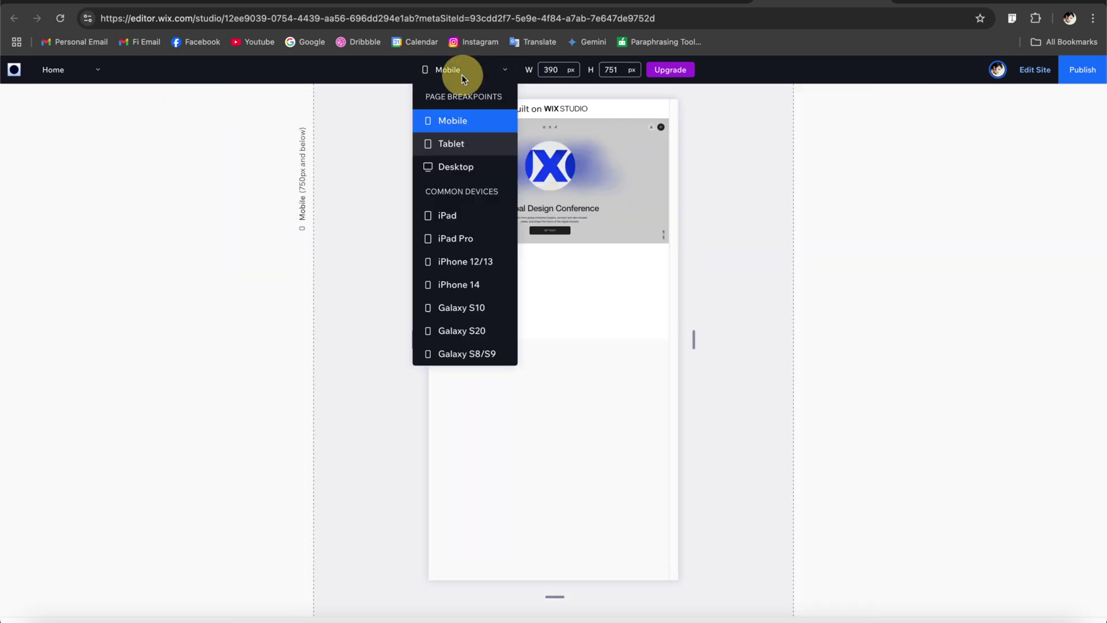
click(456, 164)
click(1034, 69)
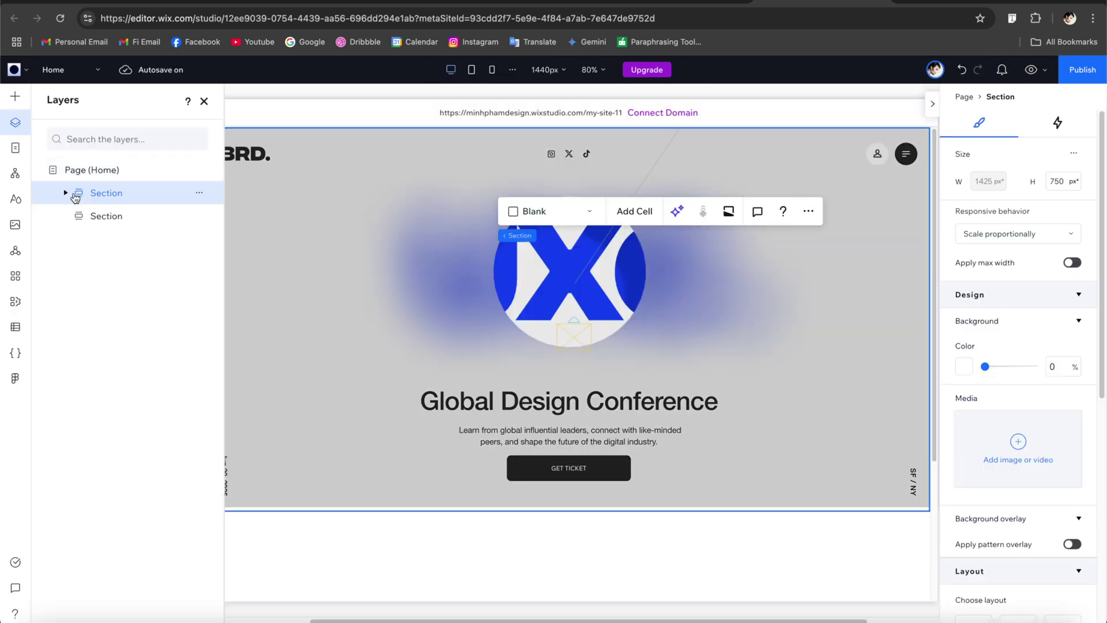
Change the hero Section's responsive behavior from Scale proportionally to Fixed height.
click(67, 193)
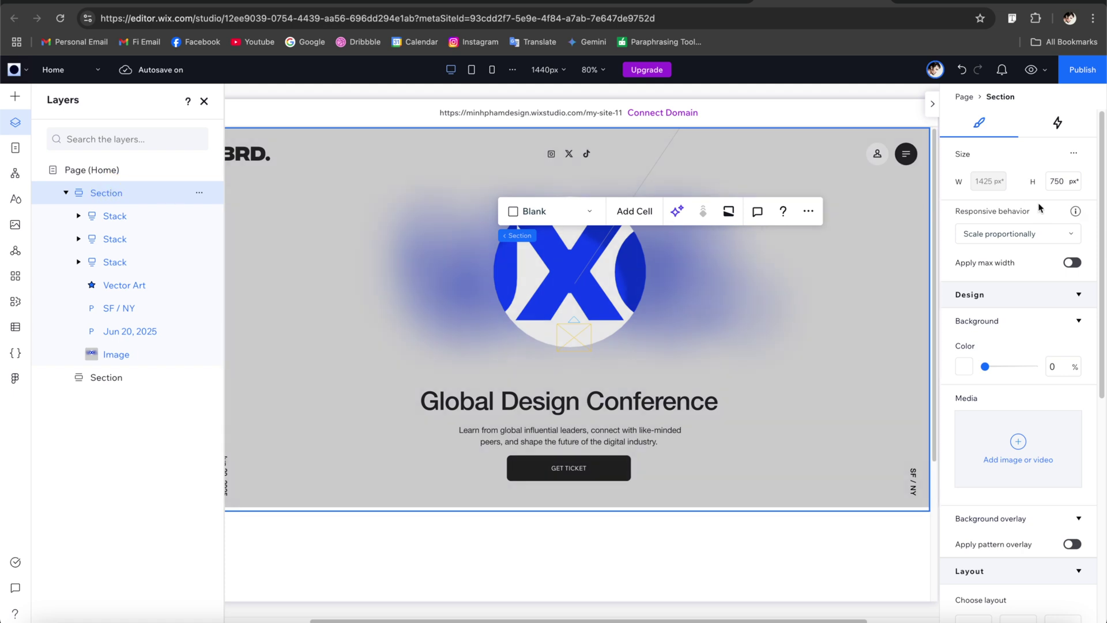
click(1050, 232)
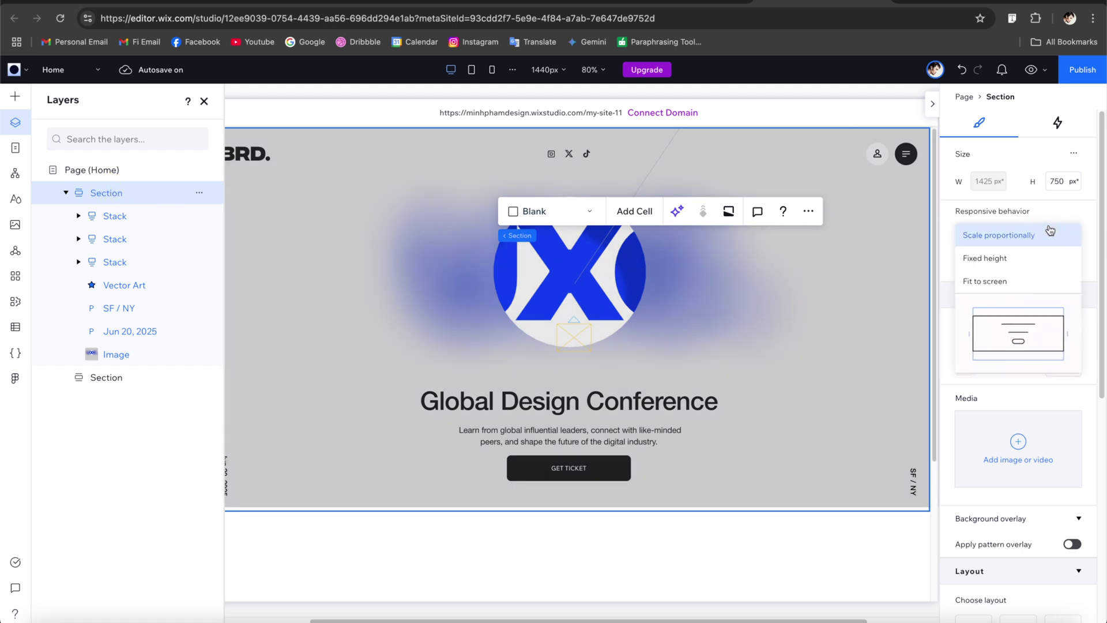
click(1025, 258)
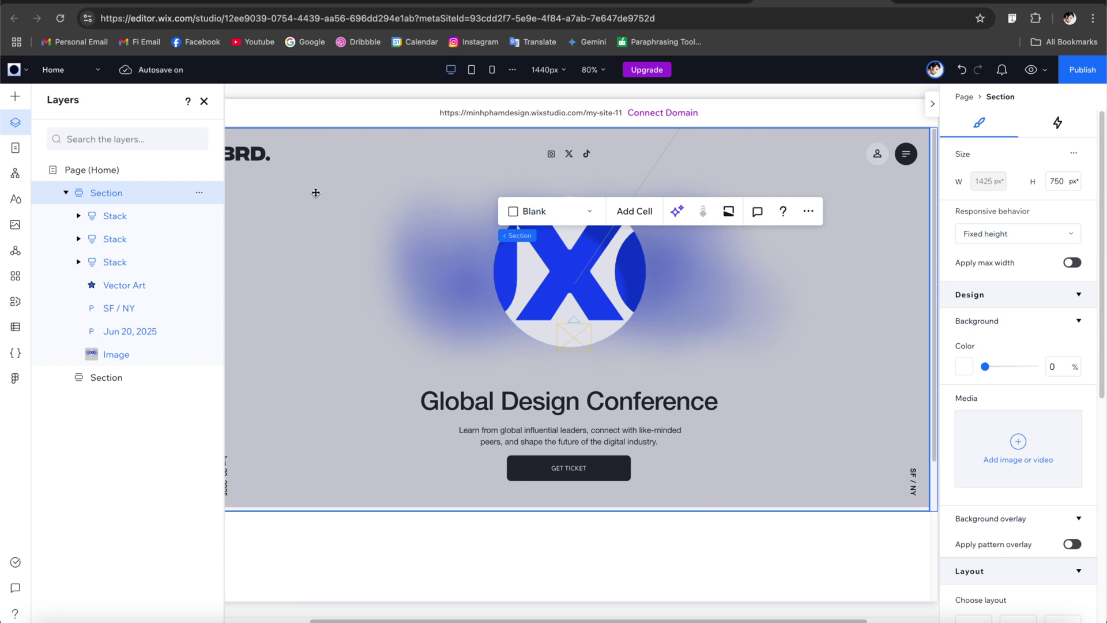
click(251, 153)
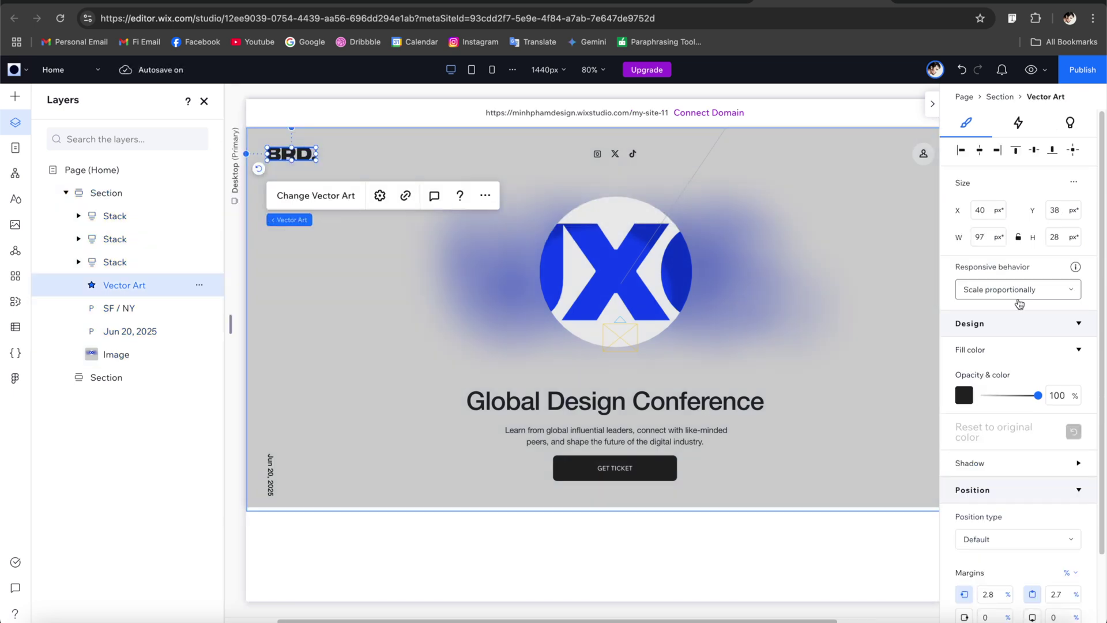
Set the BRD logo, menu icon and account icon to Fixed responsive behavior.
click(1019, 291)
click(1005, 335)
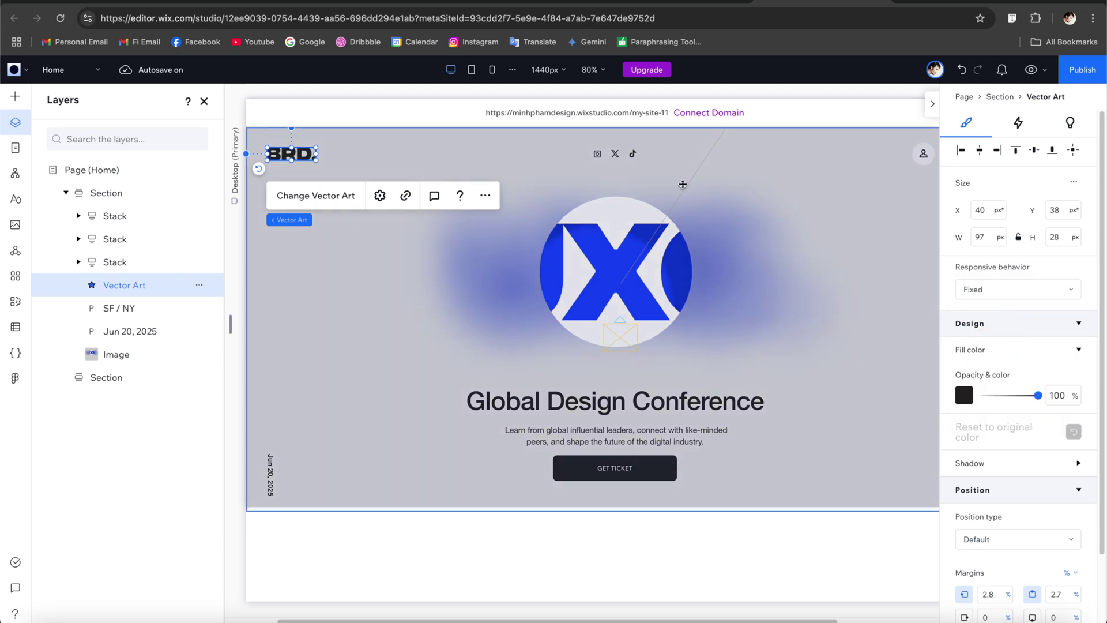
scroll(778, 167, right, 2)
click(883, 153)
click(884, 160)
click(1018, 262)
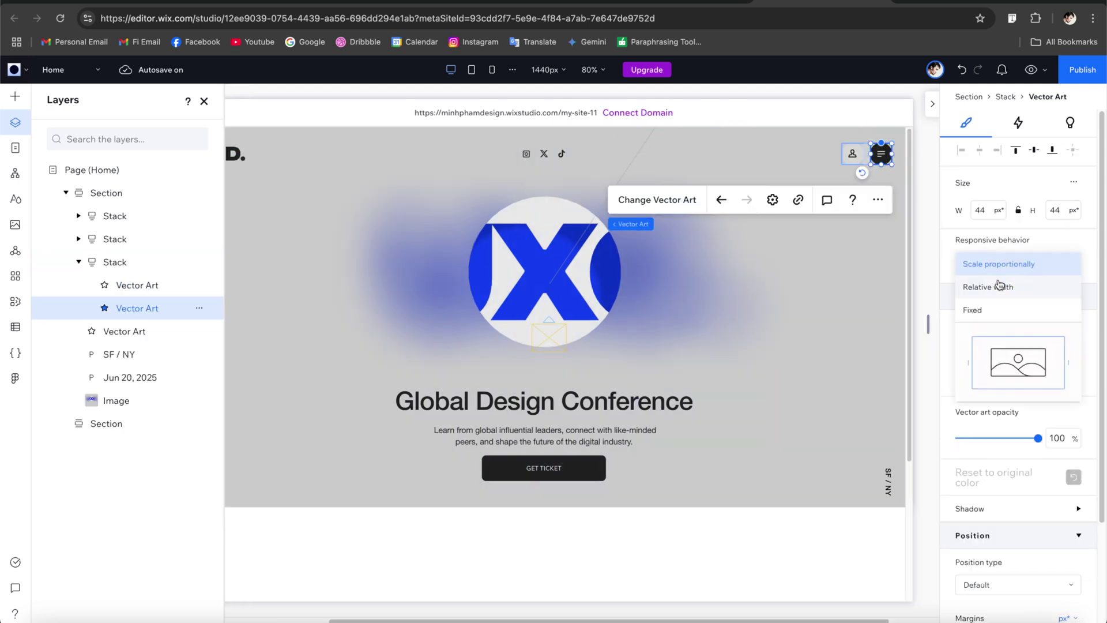
click(985, 310)
click(859, 163)
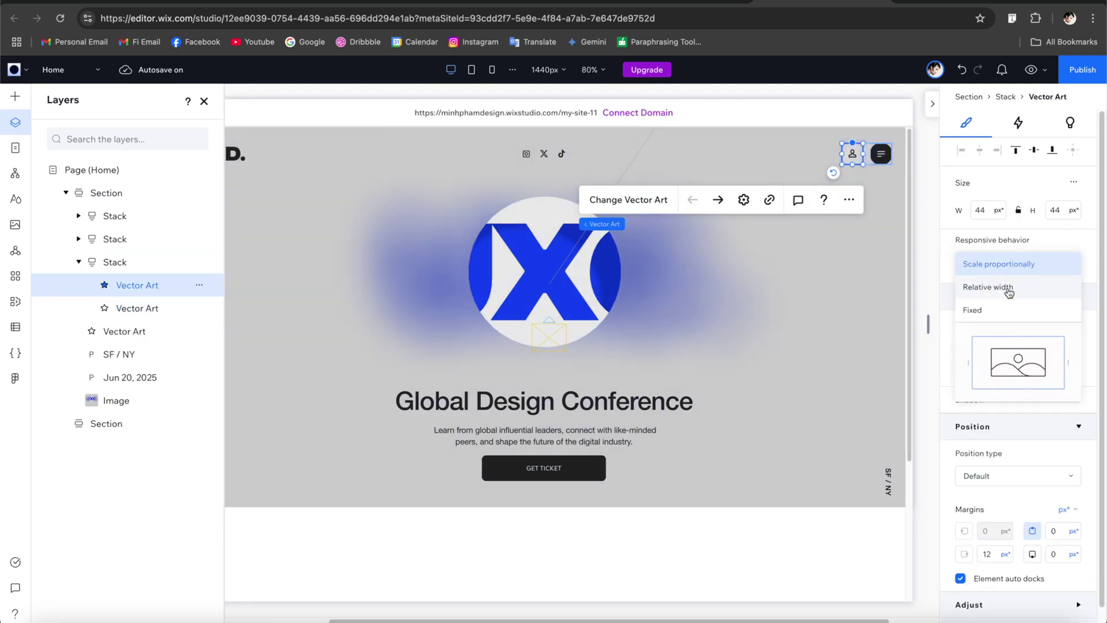
click(975, 310)
scroll(872, 430, left, 5)
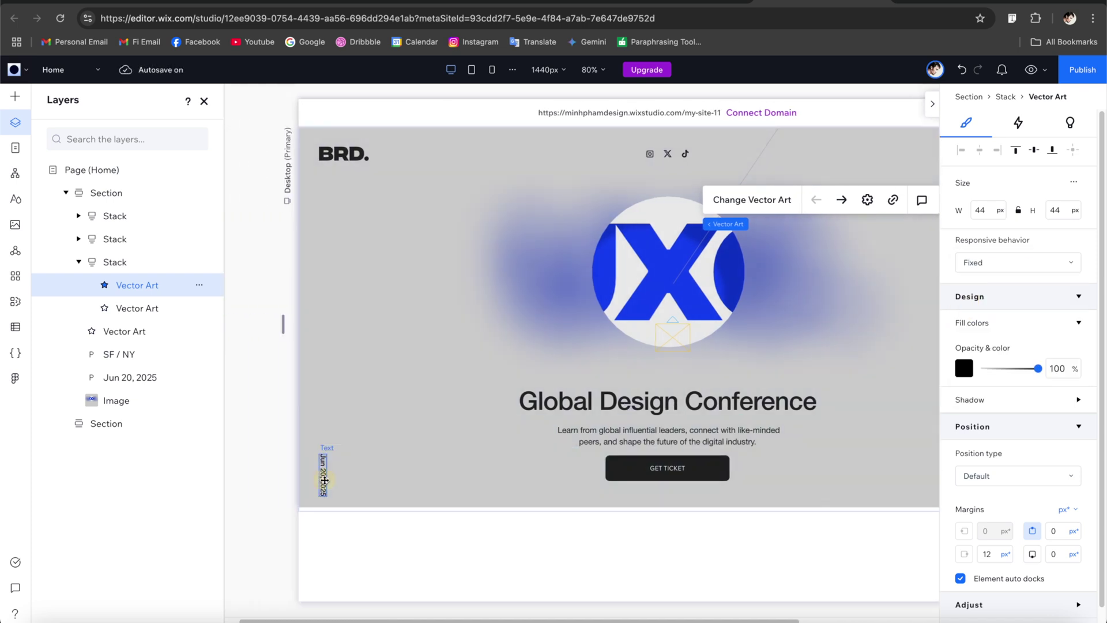
click(323, 474)
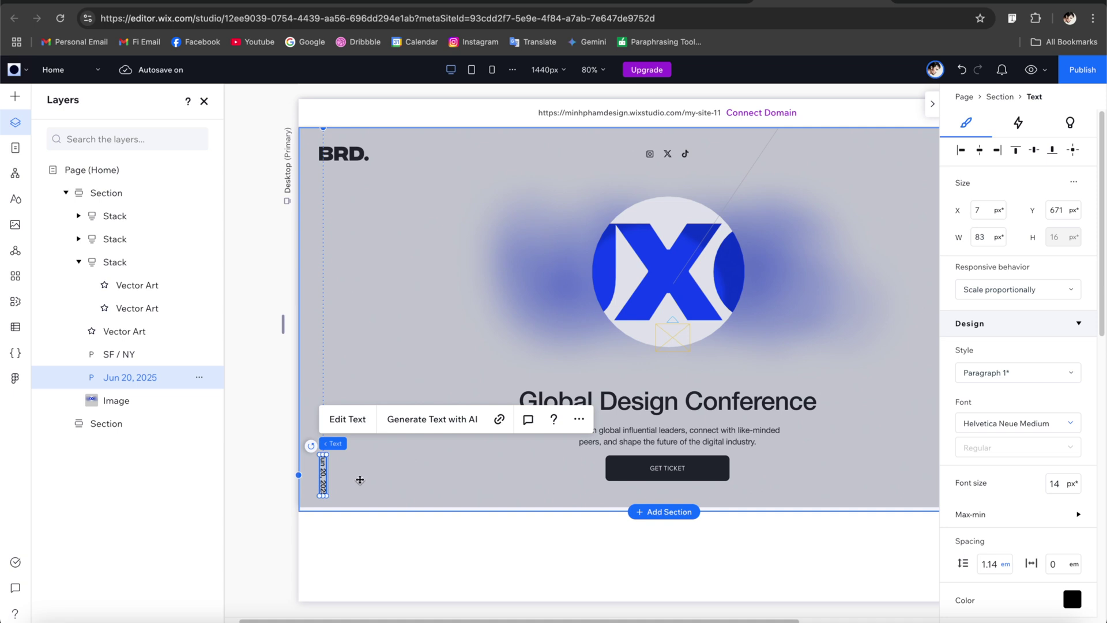
Dock the vertical Jun 20, 2025 date to the hero's bottom edge with a 4.5% margin.
scroll(1003, 476, down, 5)
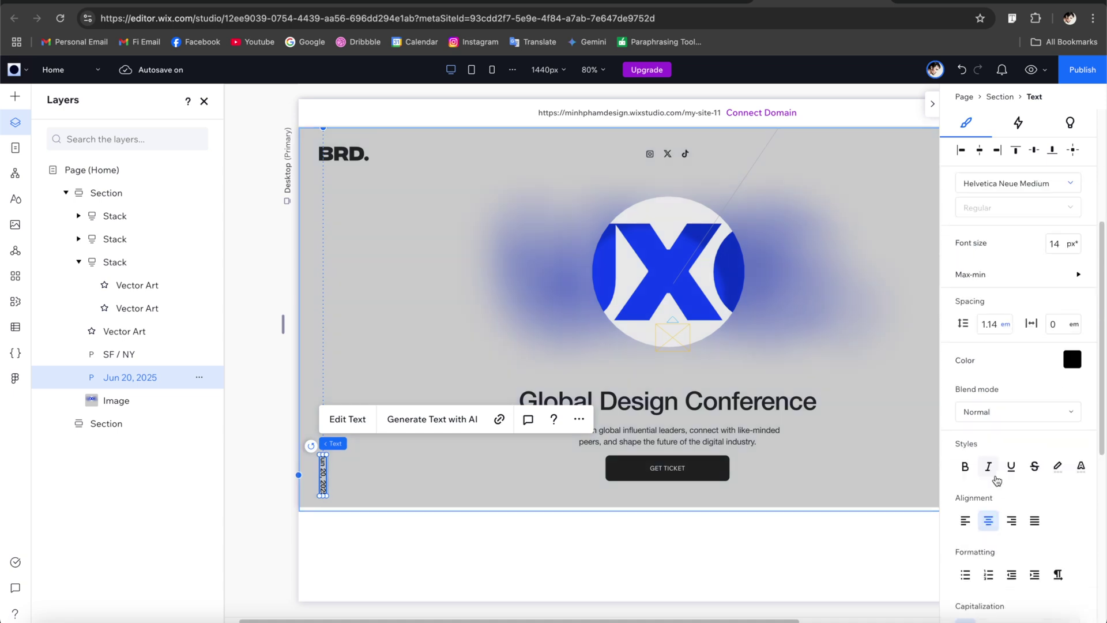
scroll(1003, 476, down, 7)
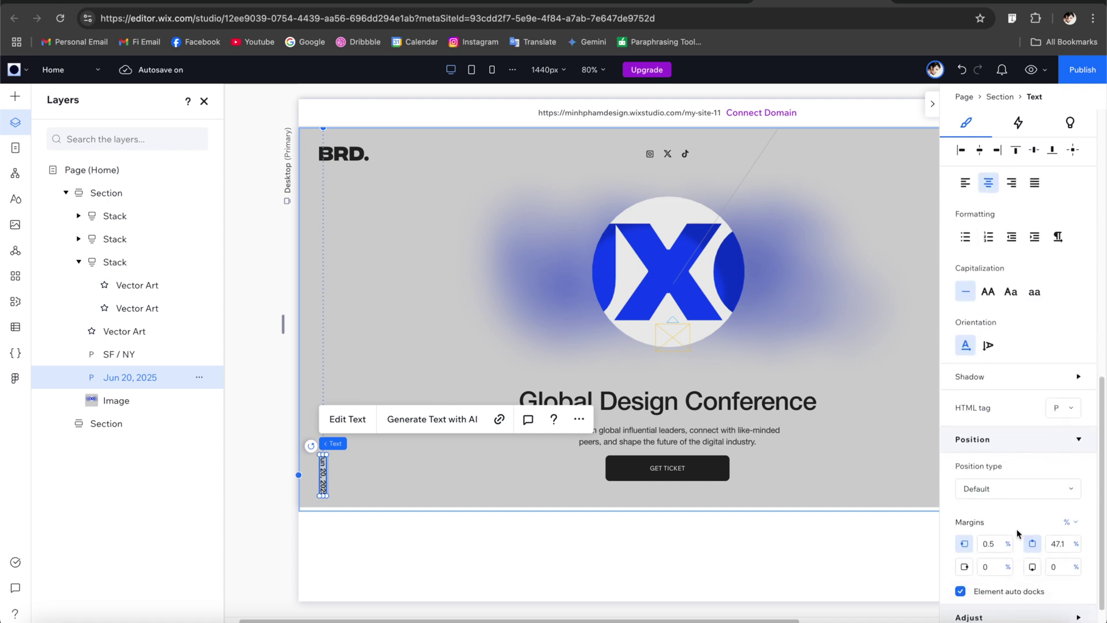
click(1032, 568)
Select the vertical SF / NY text, undo a change, then select the hero background image.
scroll(783, 444, right, 3)
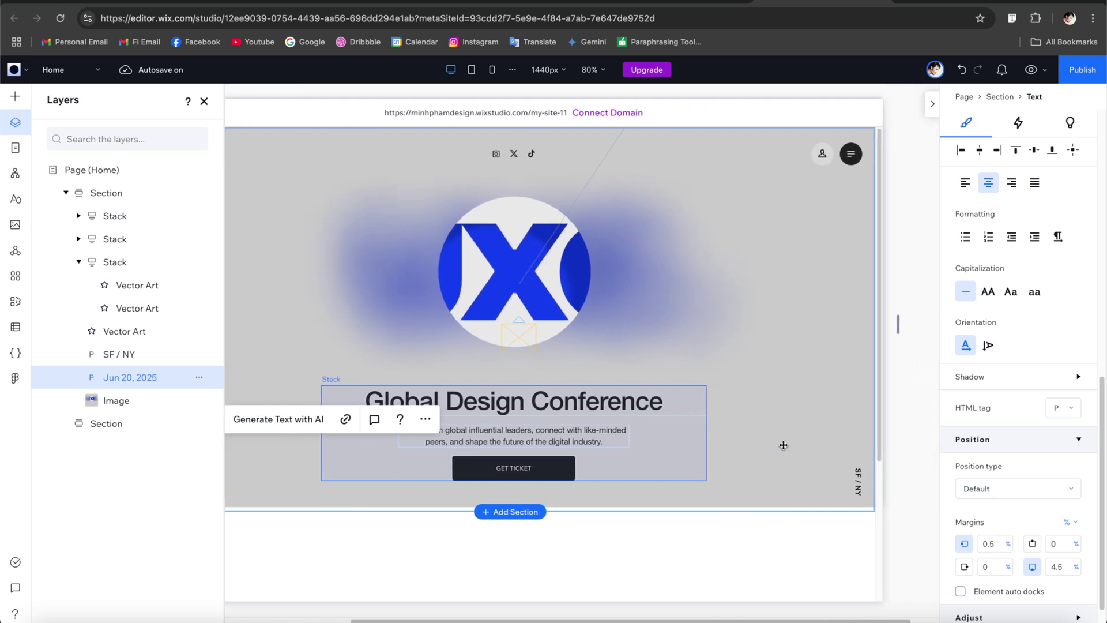
click(857, 482)
scroll(1033, 531, down, 3)
scroll(1033, 532, down, 5)
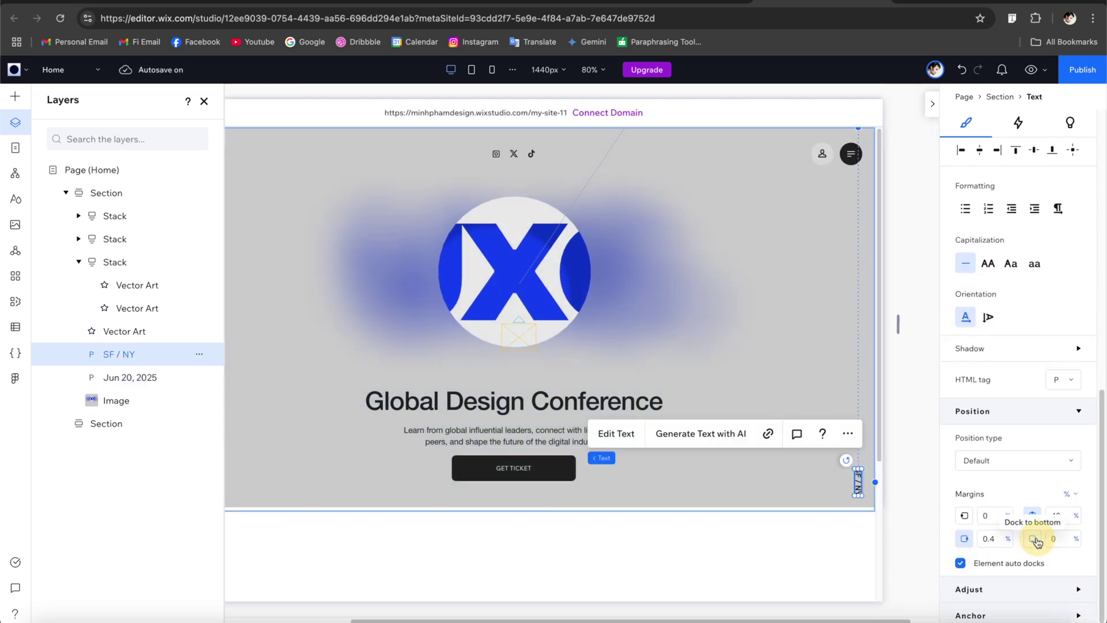
key(ctrl+z)
click(780, 296)
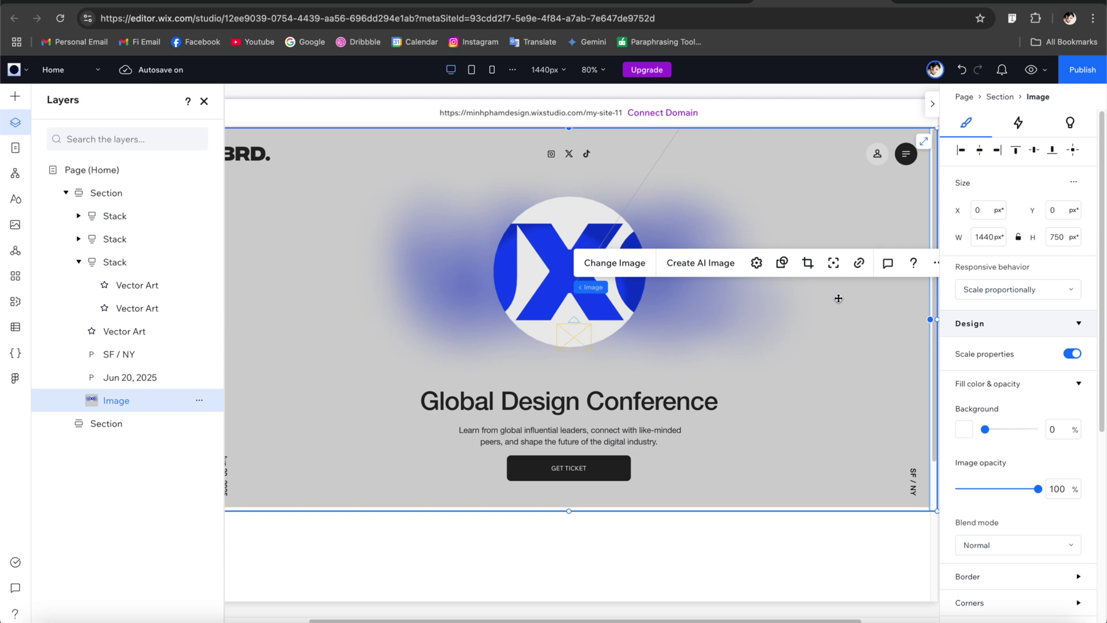
Give the background image Relative width behavior and check it in preview at narrower widths.
click(974, 293)
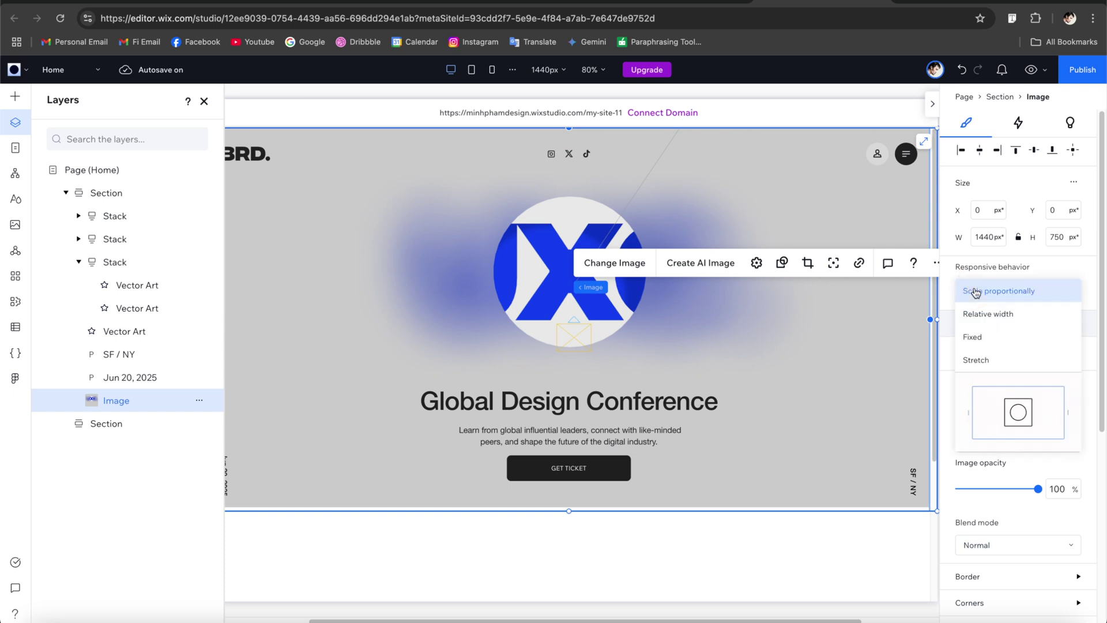
click(978, 316)
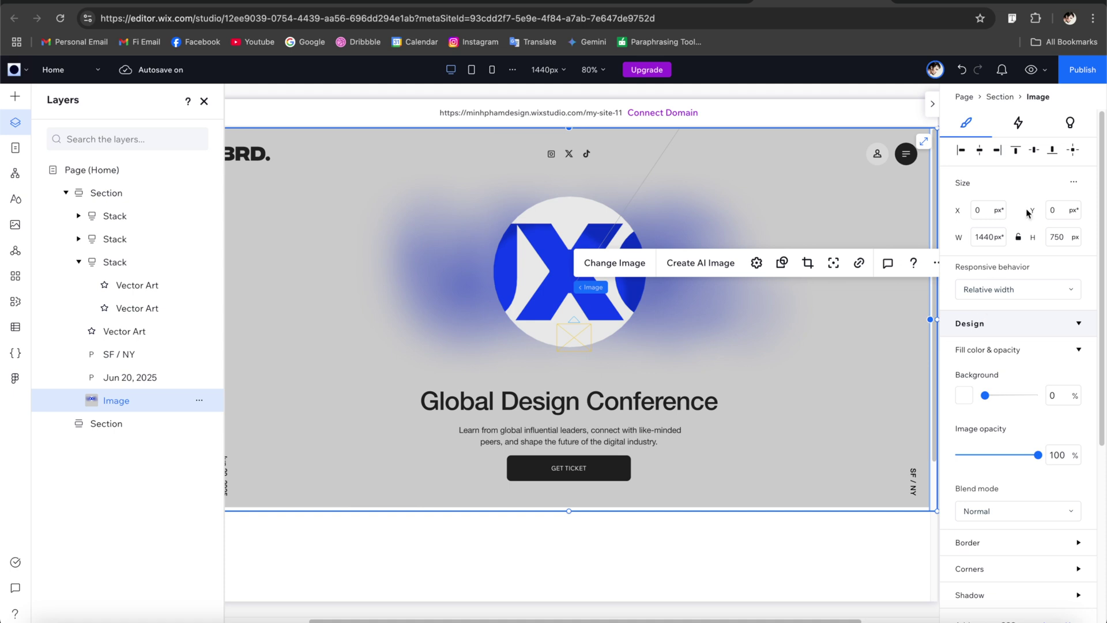
click(1031, 70)
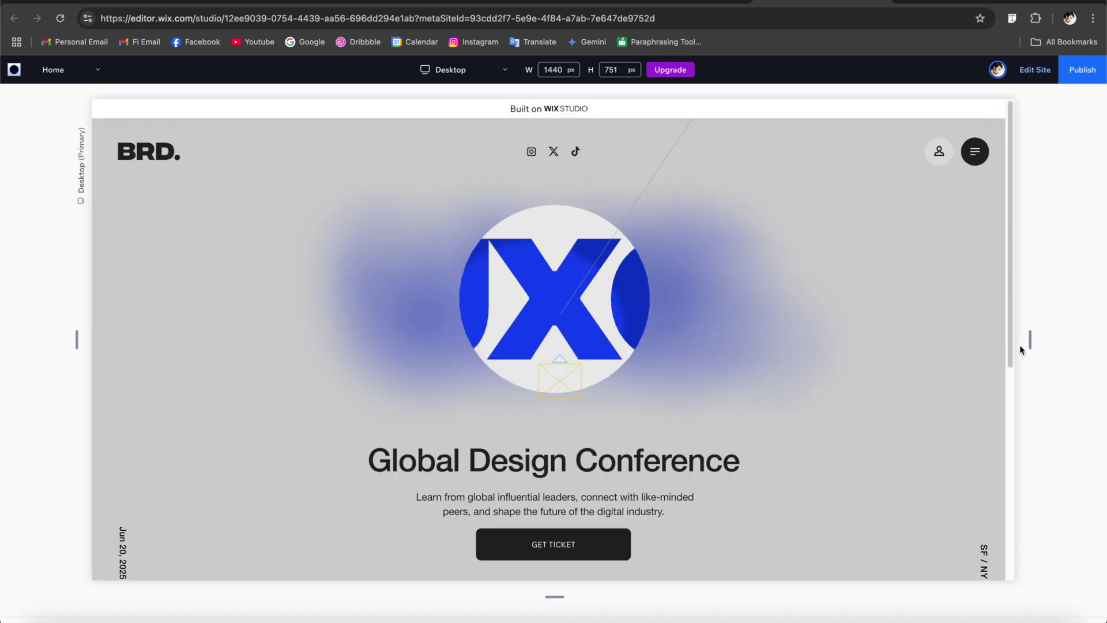
drag(1030, 340, 1013, 304)
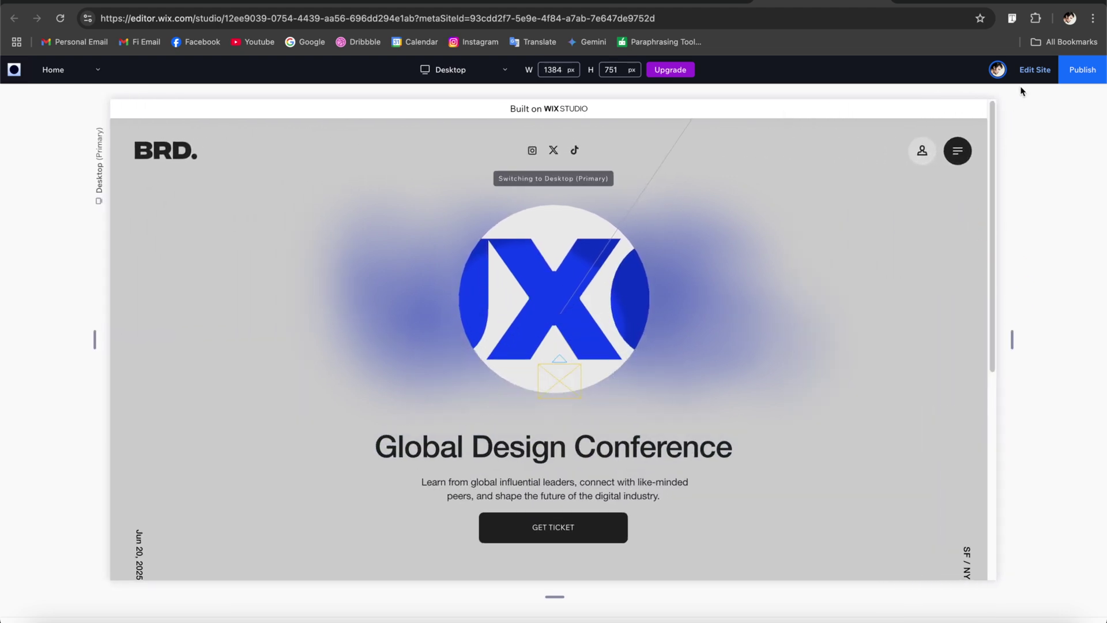
click(863, 240)
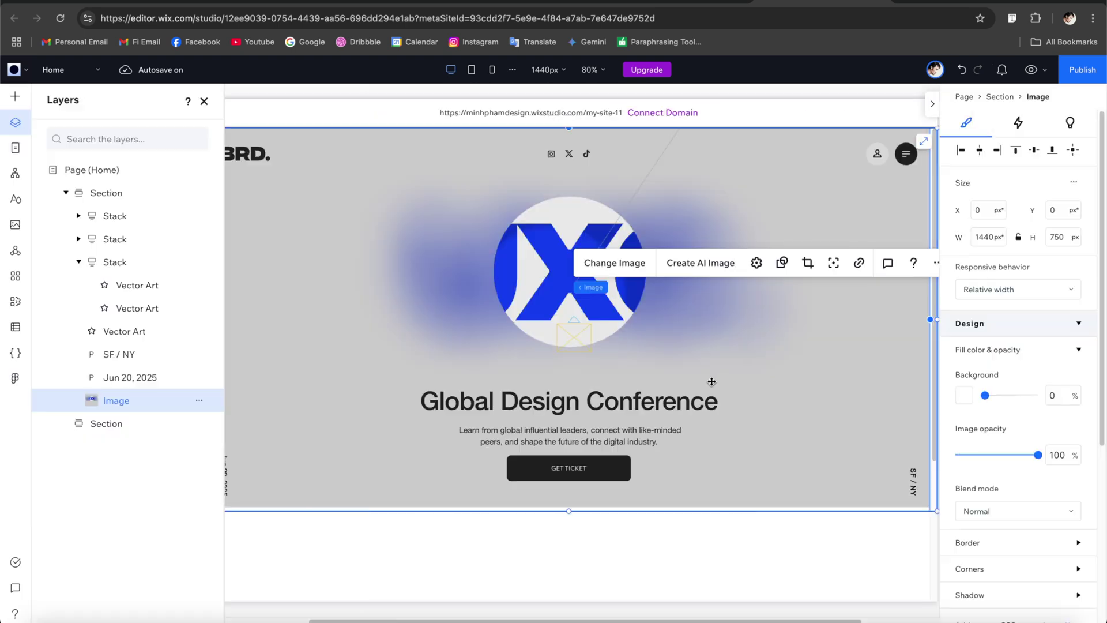
Set the Global Design Conference heading and hero paragraph to Wrap responsive behavior.
click(611, 399)
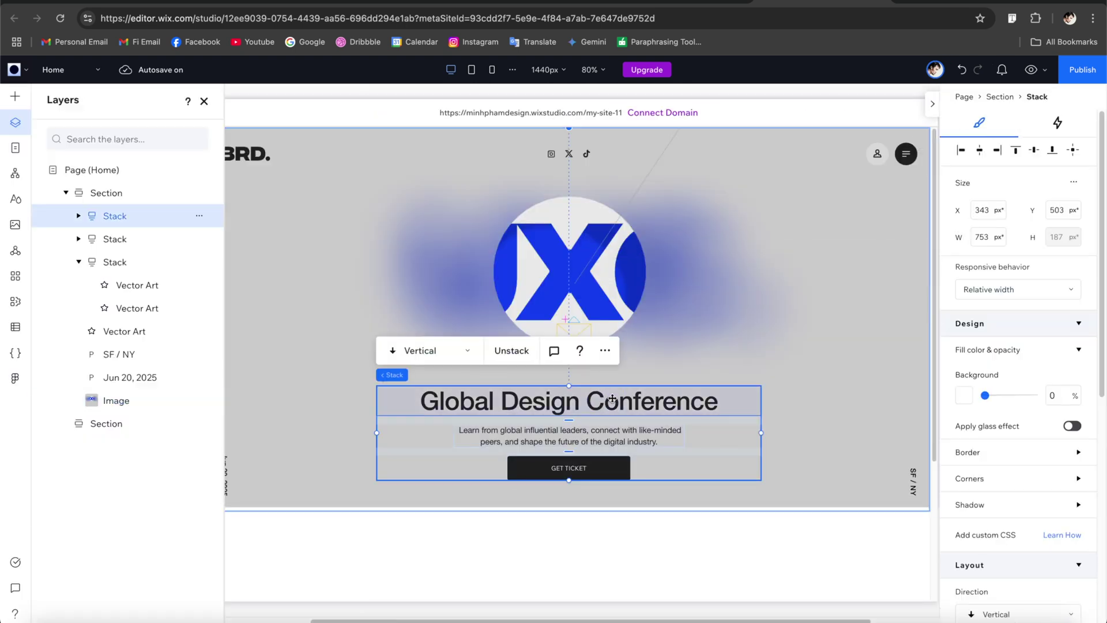
mouse_move(572, 132)
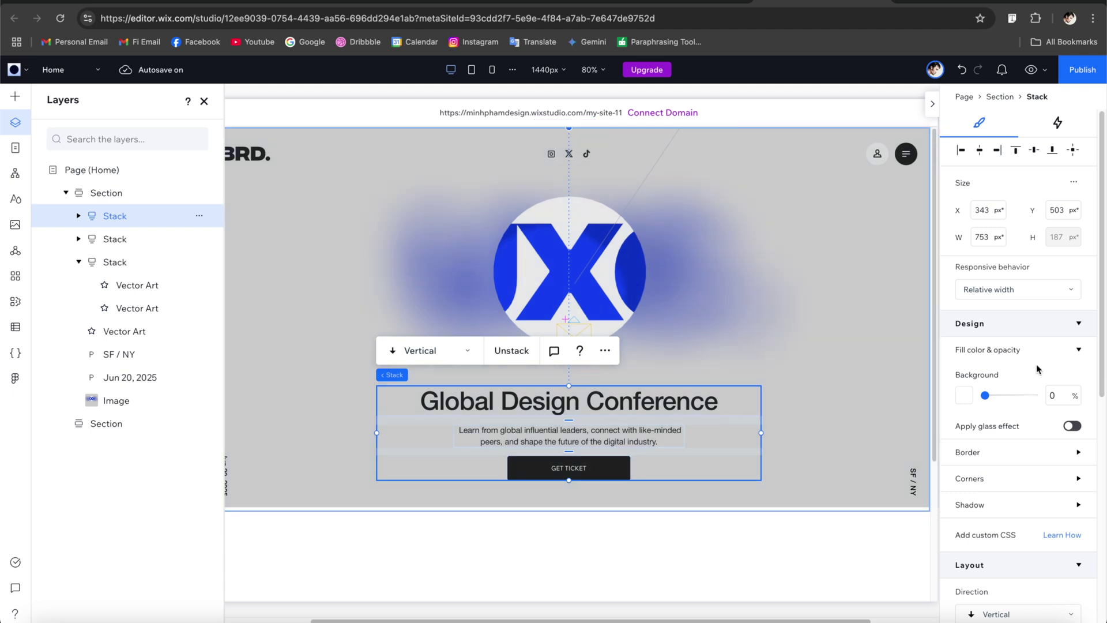
scroll(1038, 369, down, 7)
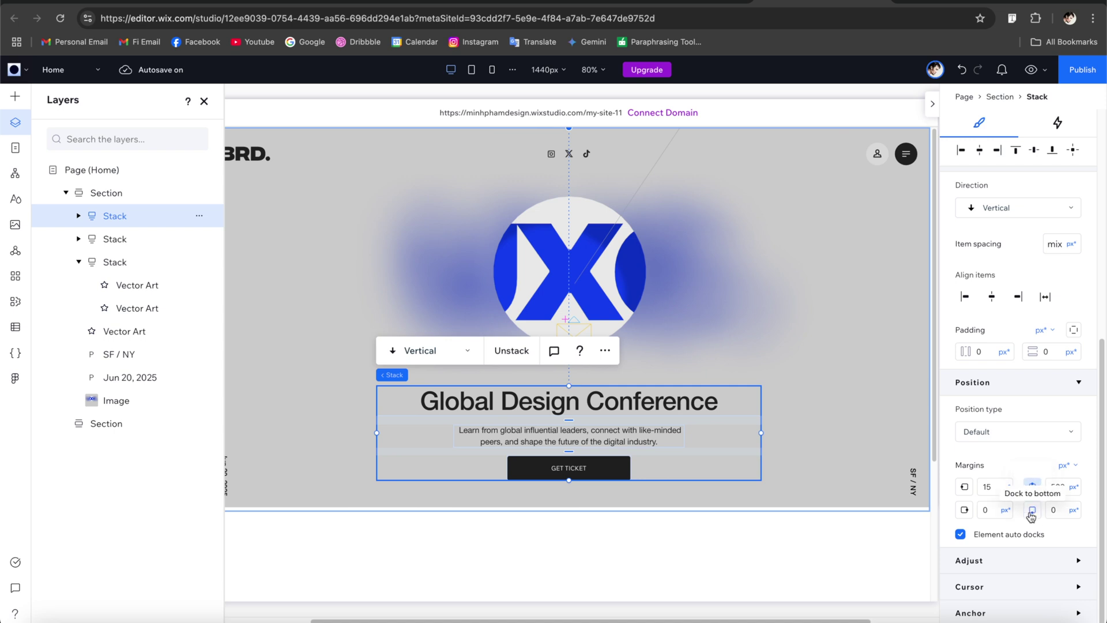
scroll(986, 286, up, 7)
click(721, 392)
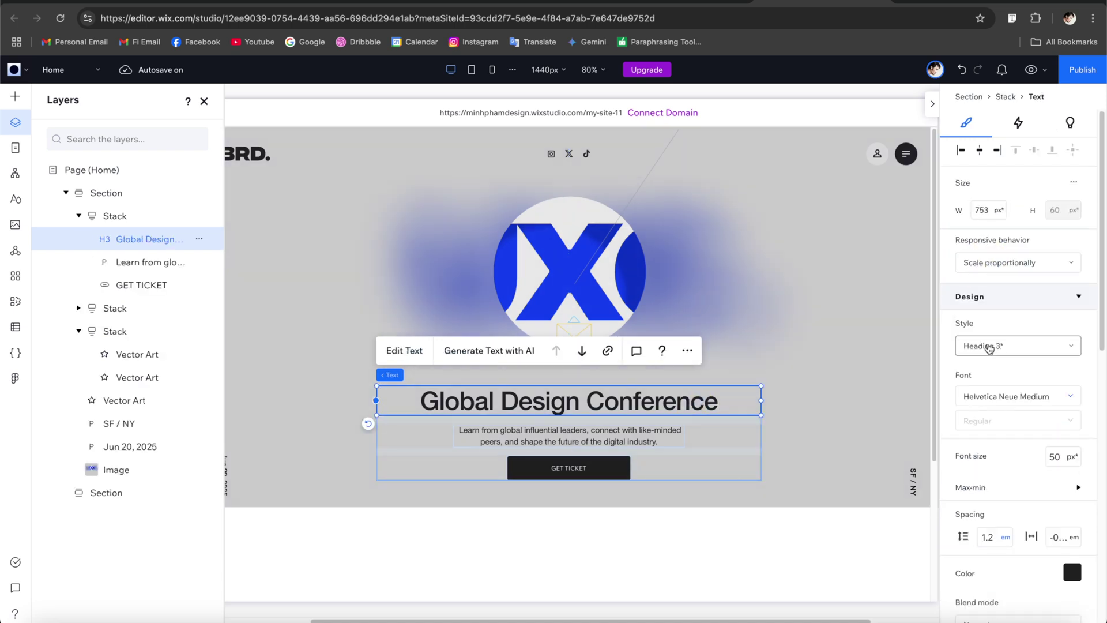
click(1010, 262)
click(993, 309)
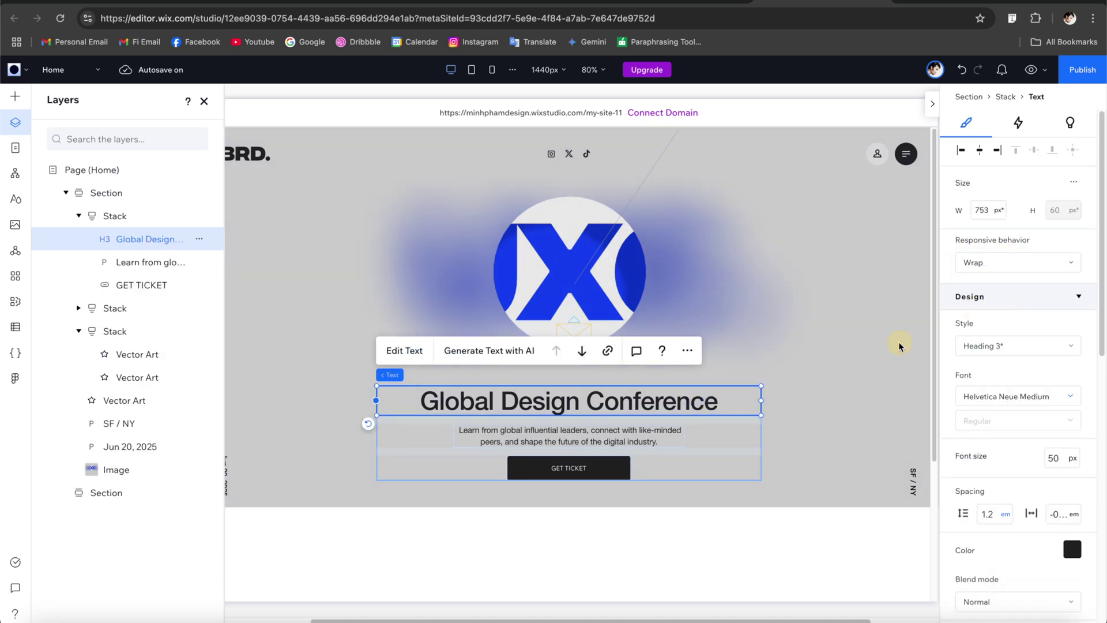
click(588, 435)
click(1006, 263)
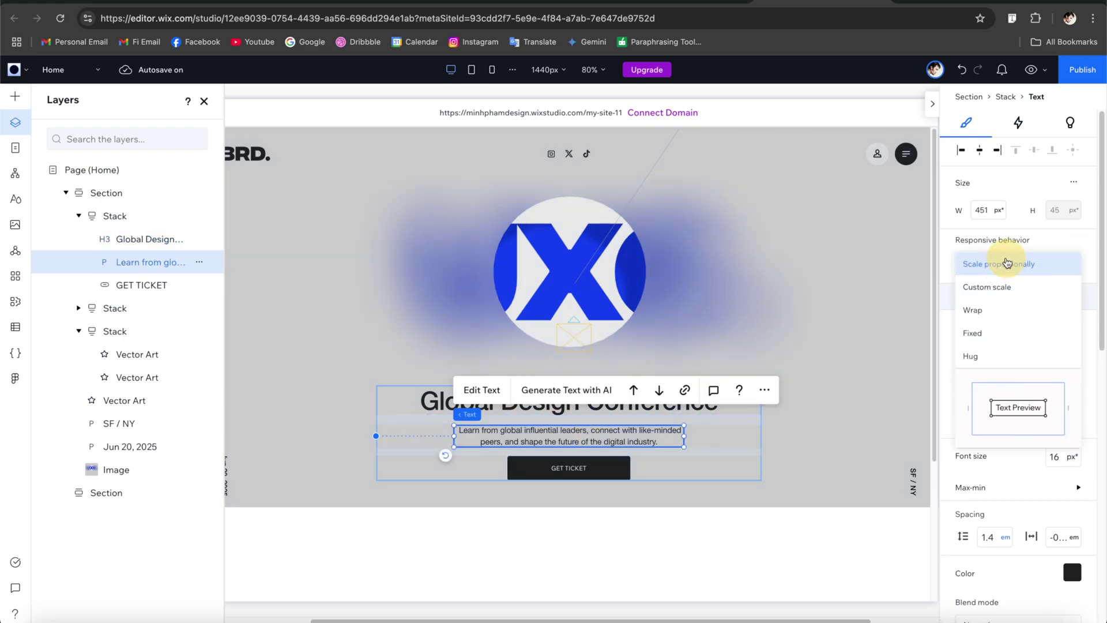
click(977, 309)
Give the GET TICKET button Relative width, then test the hero in desktop preview.
click(612, 464)
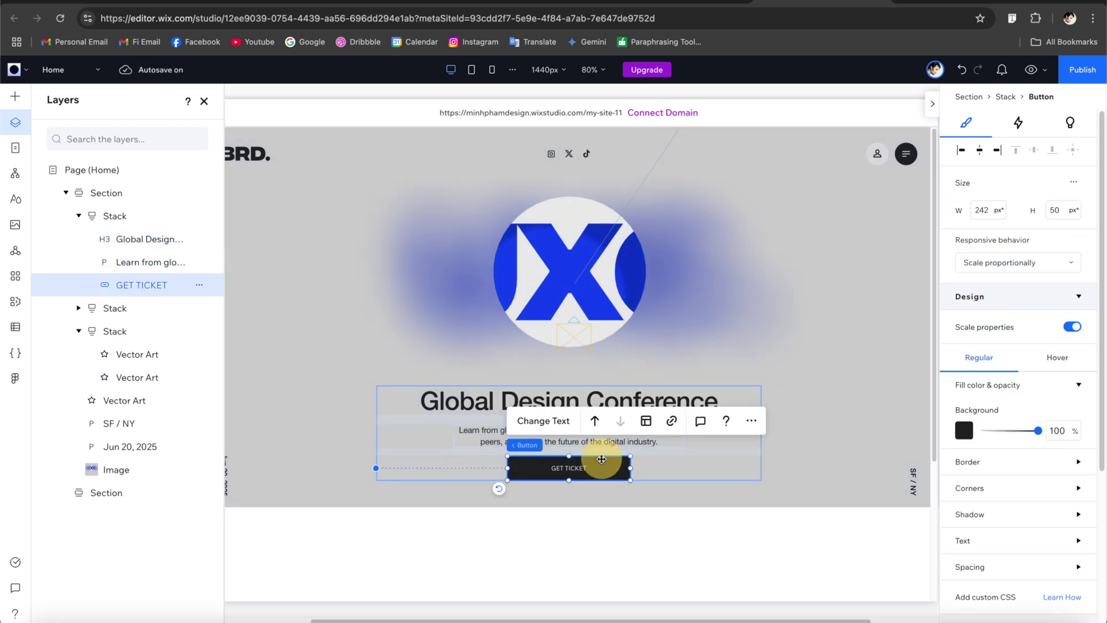
click(993, 265)
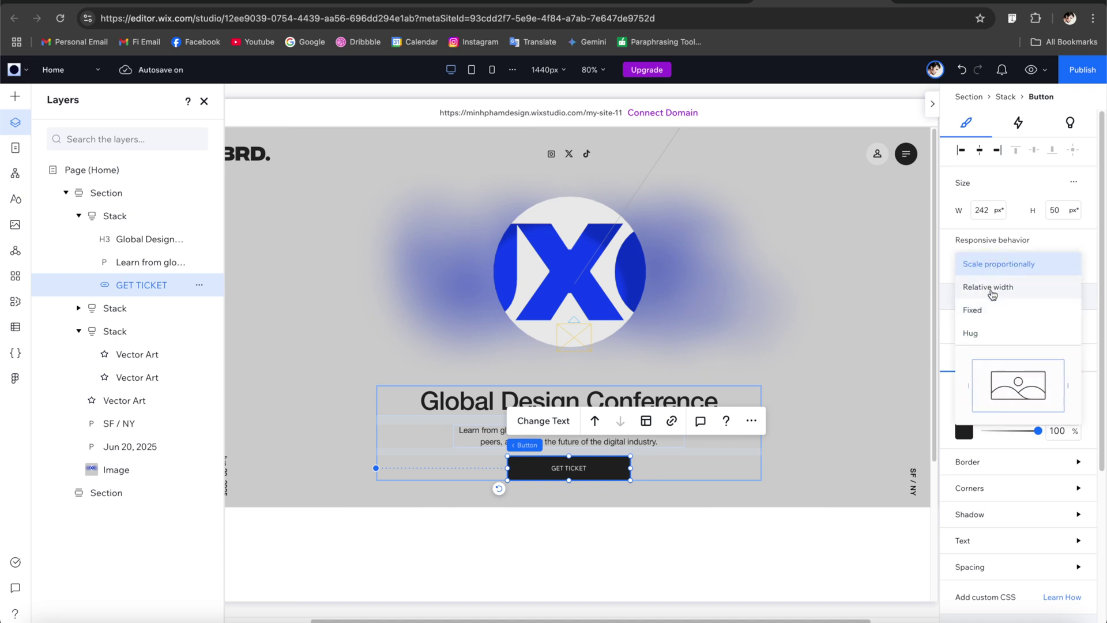
click(987, 287)
click(1032, 70)
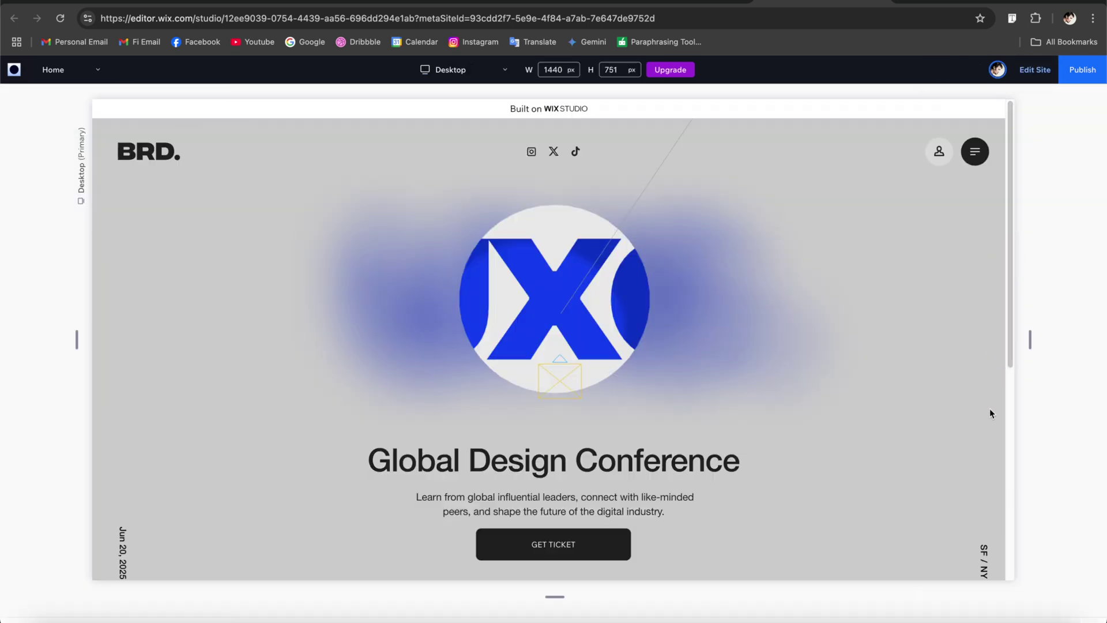
mouse_move(1030, 340)
mouse_down()
mouse_move(902, 346)
mouse_move(1024, 343)
mouse_up()
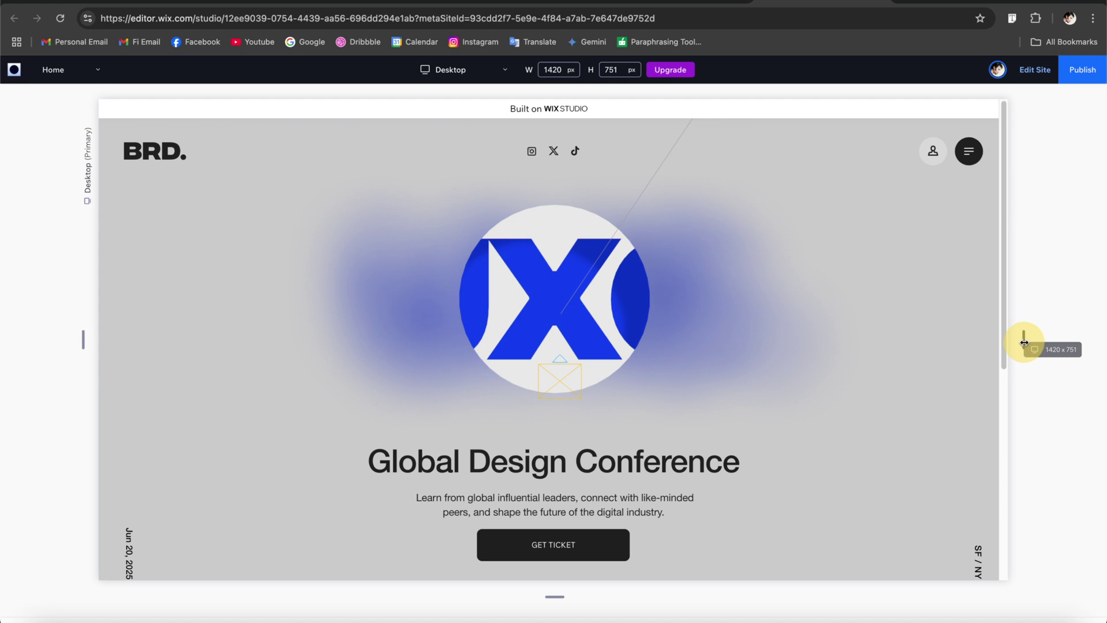
click(1035, 70)
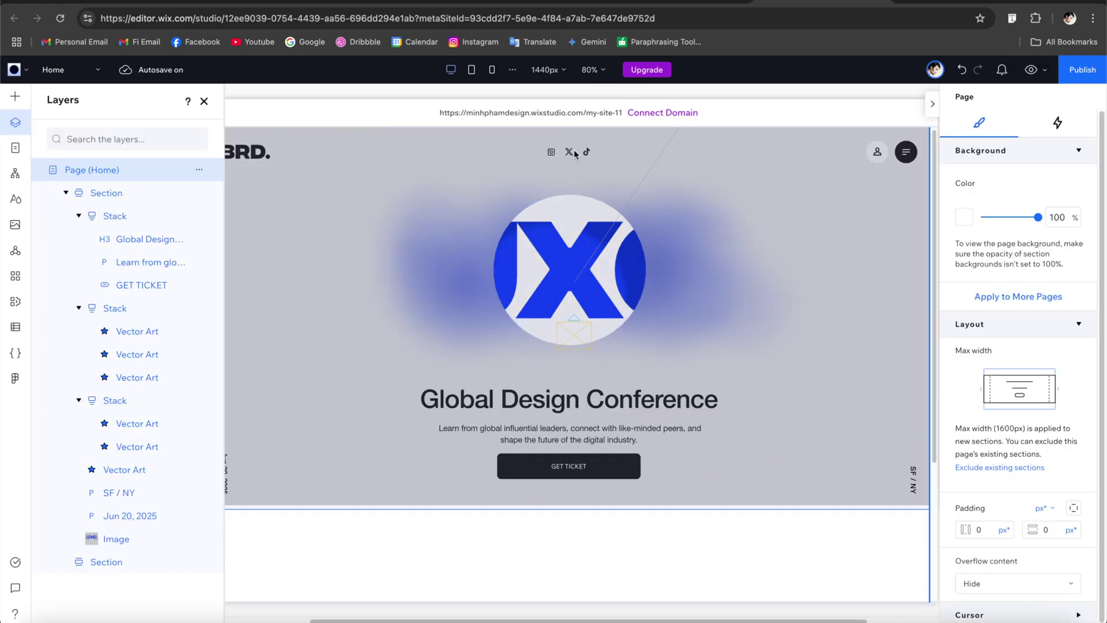
On the tablet layout, move the SF / NY and date labels up and adjust the heading font size.
click(471, 69)
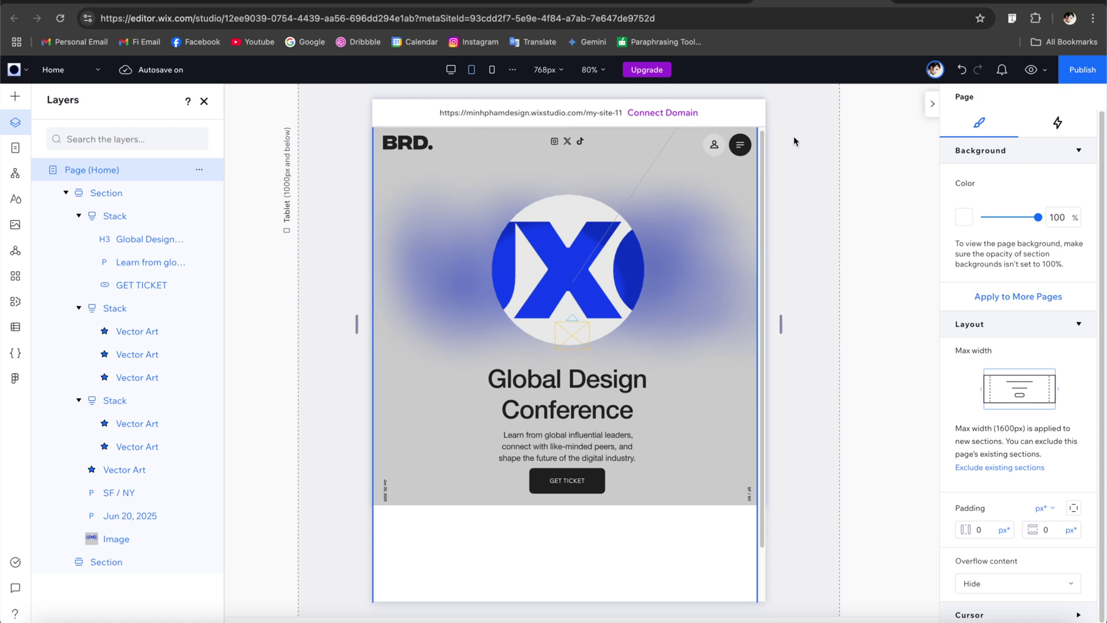
click(424, 476)
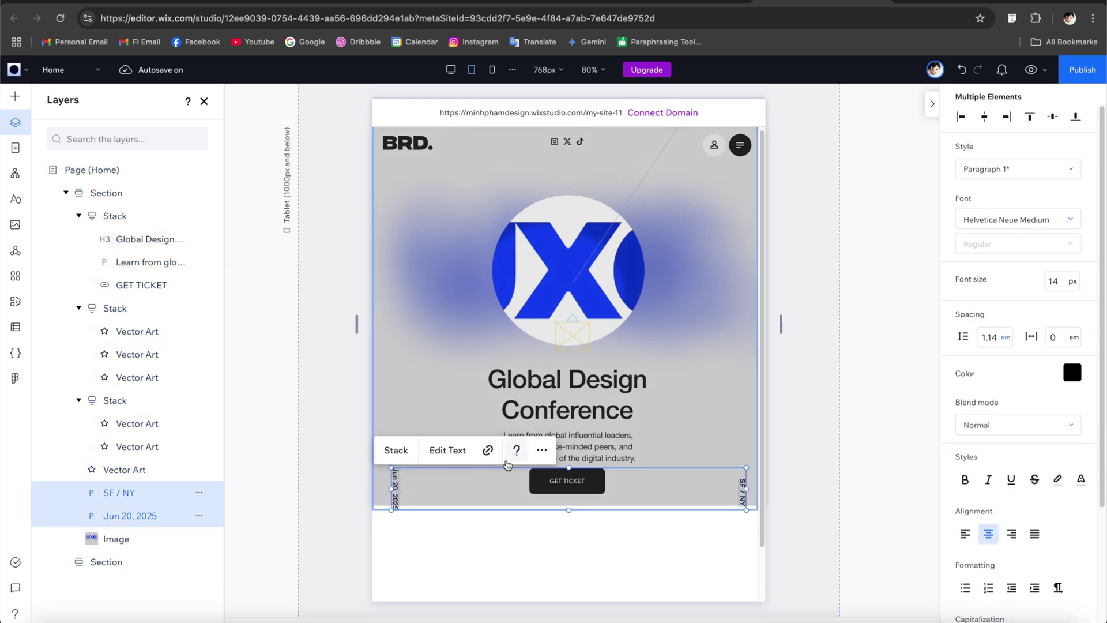
drag(507, 468, 670, 474)
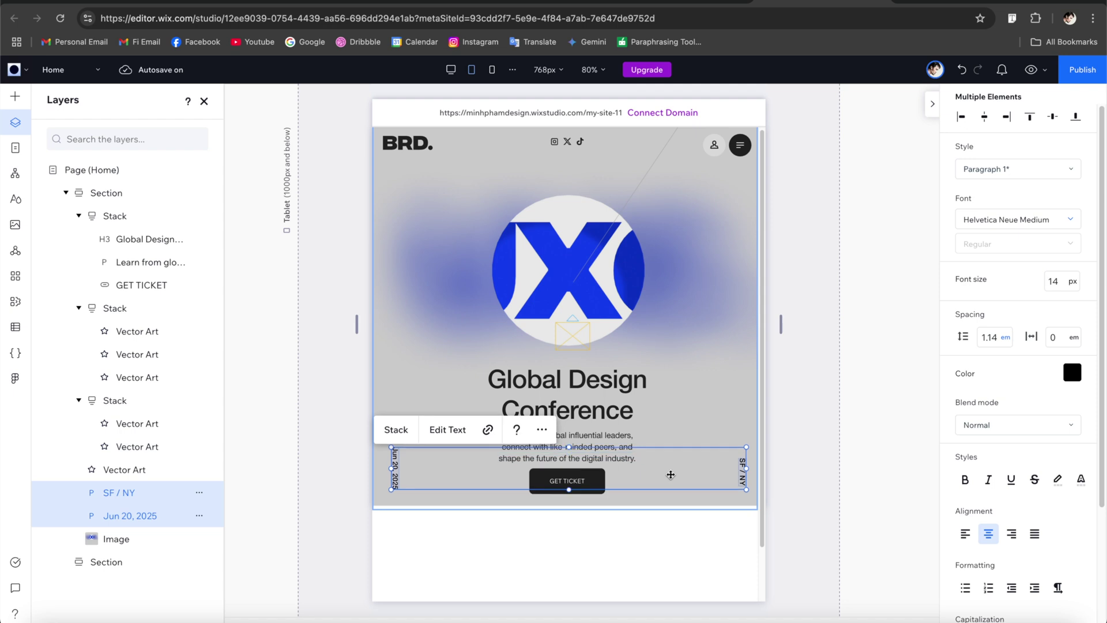
key(ctrl+z)
click(1054, 458)
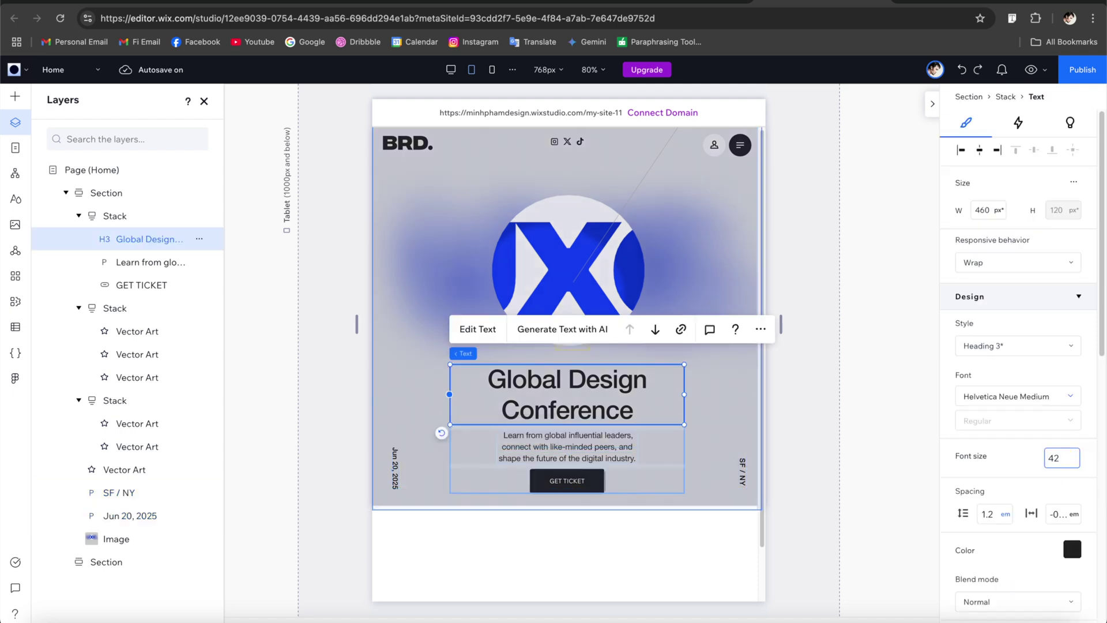
Widen the hero paragraph and the text stack to 574px so the 42px heading fits one line.
click(633, 445)
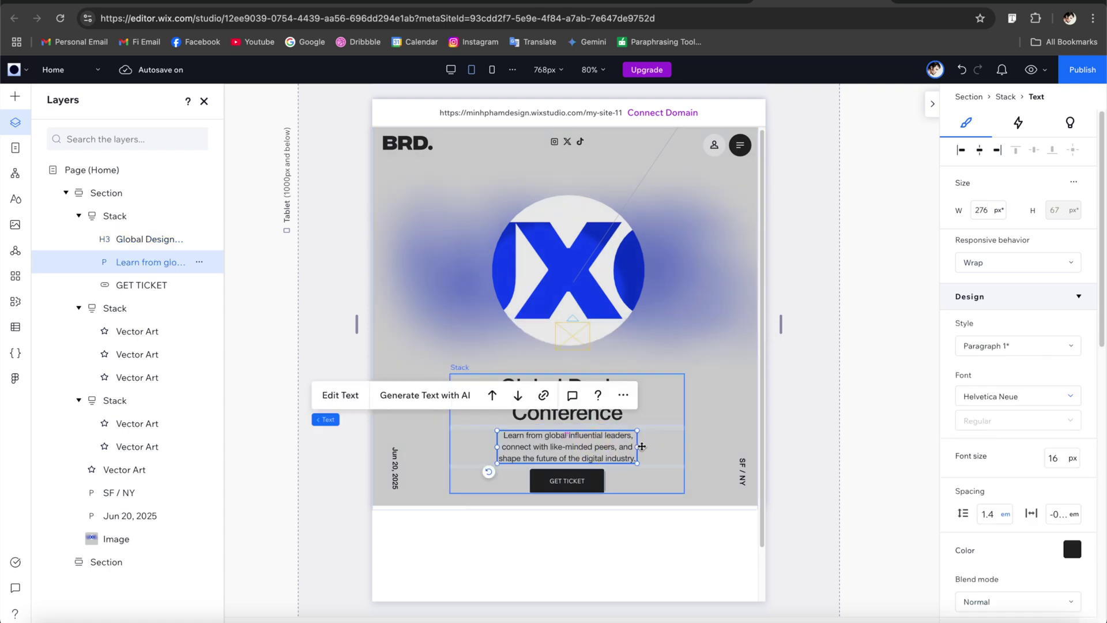
drag(639, 446, 686, 435)
click(788, 404)
click(613, 405)
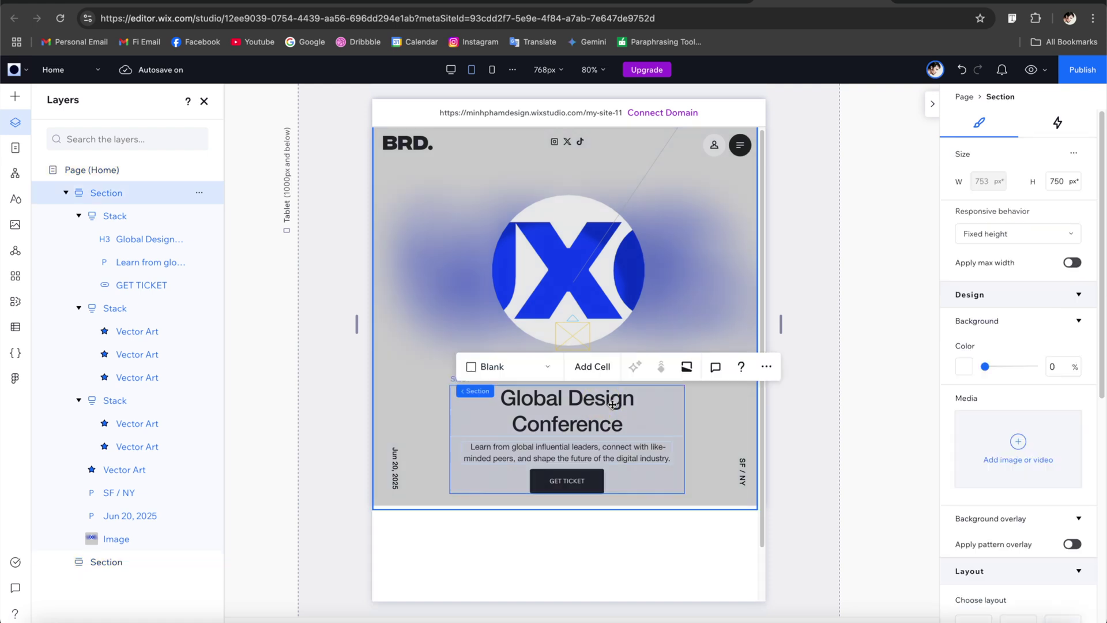
click(673, 415)
drag(684, 439, 713, 437)
click(814, 404)
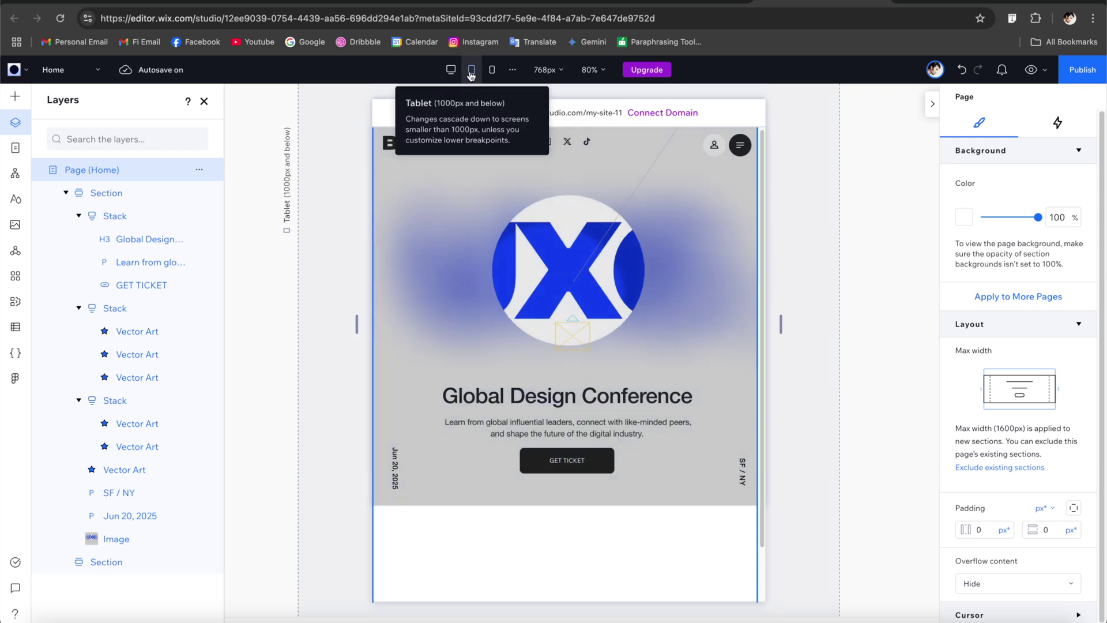
On the mobile layout, nudge the account and menu icons group down and left.
click(489, 71)
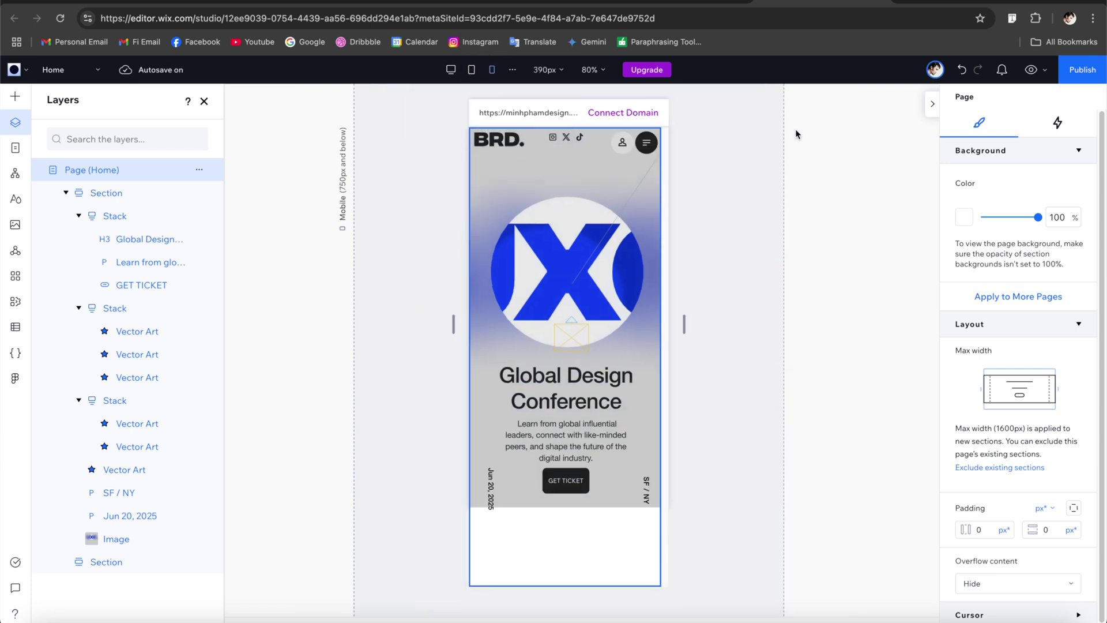
click(509, 139)
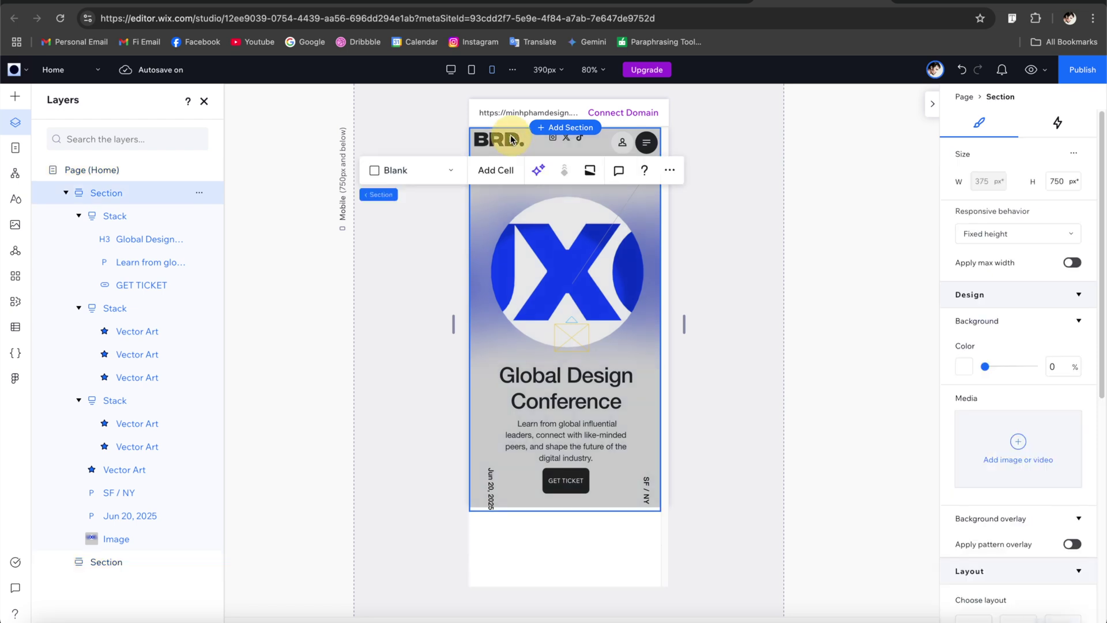
click(509, 139)
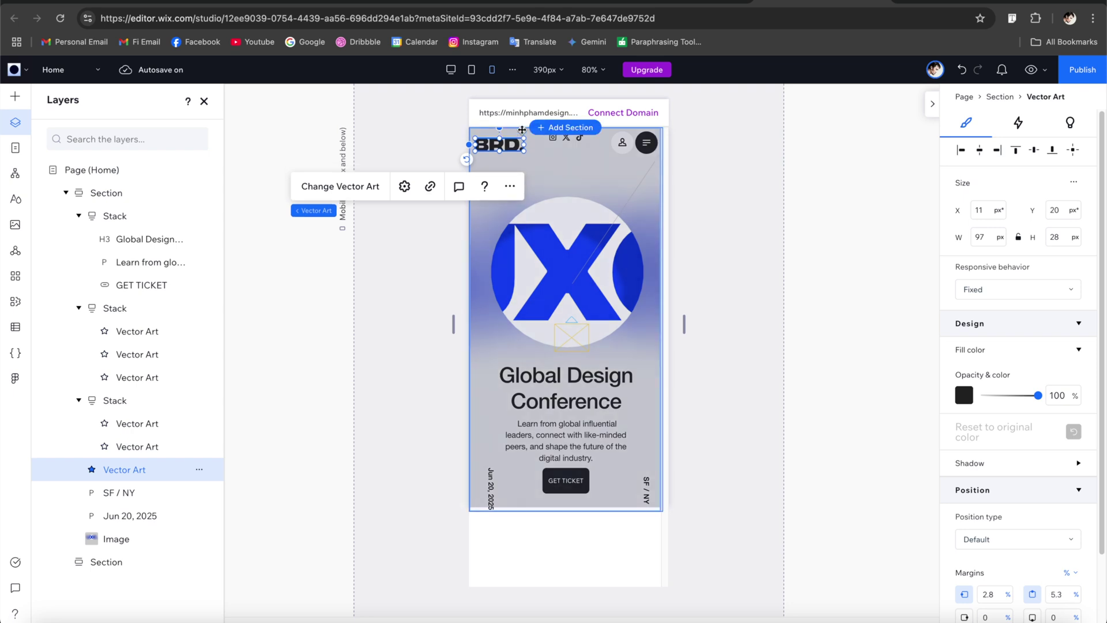
click(625, 148)
key(shift+Down)
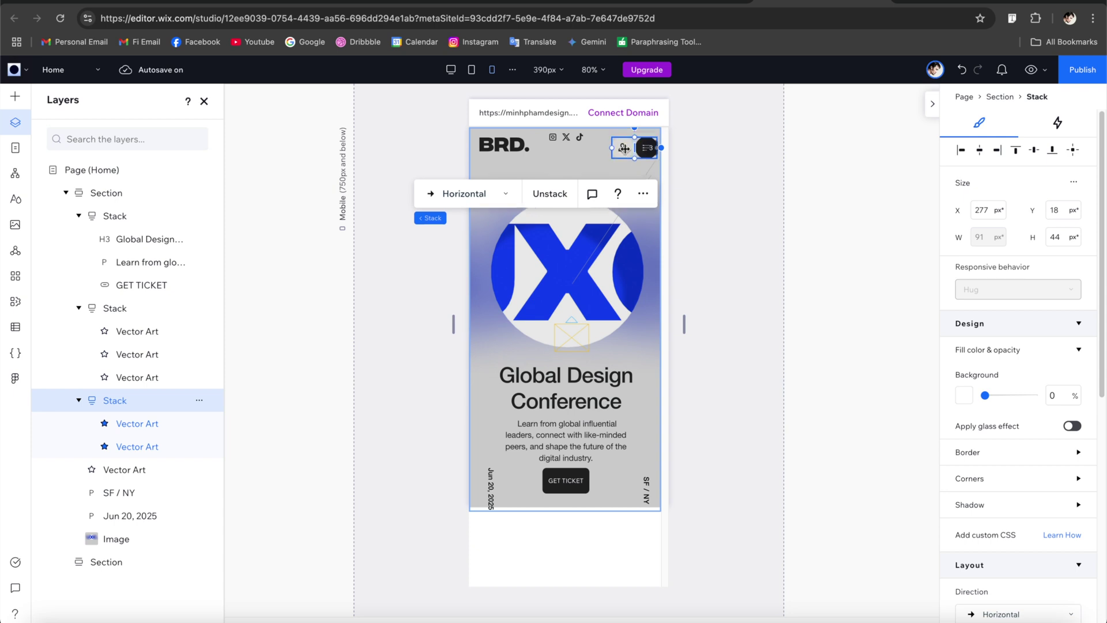
key(shift+Left)
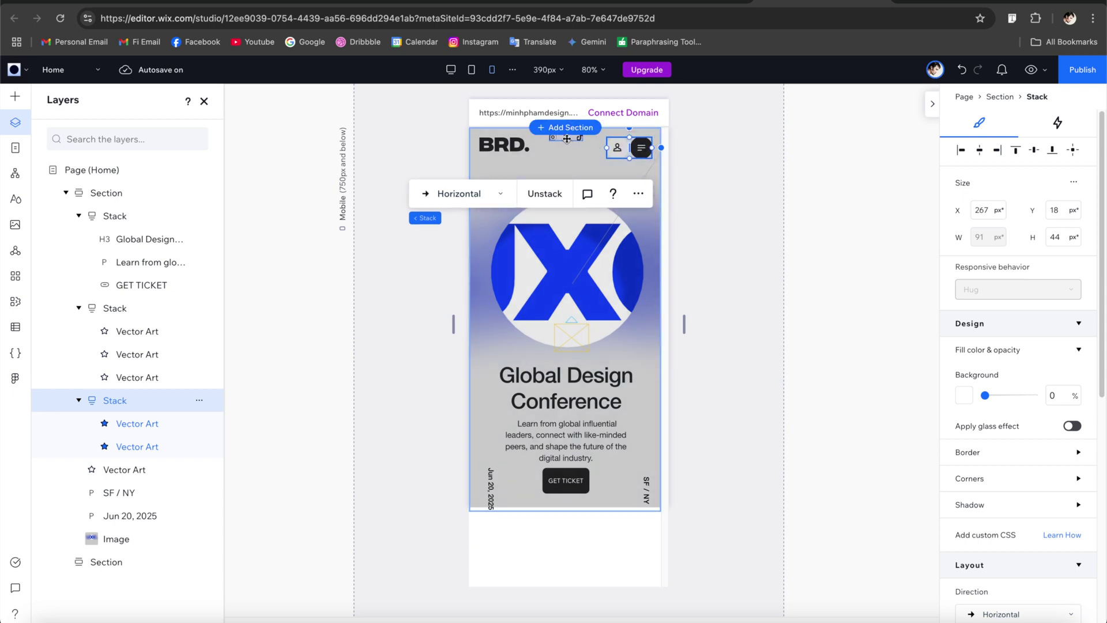
Hide the social icons group on mobile.
click(567, 138)
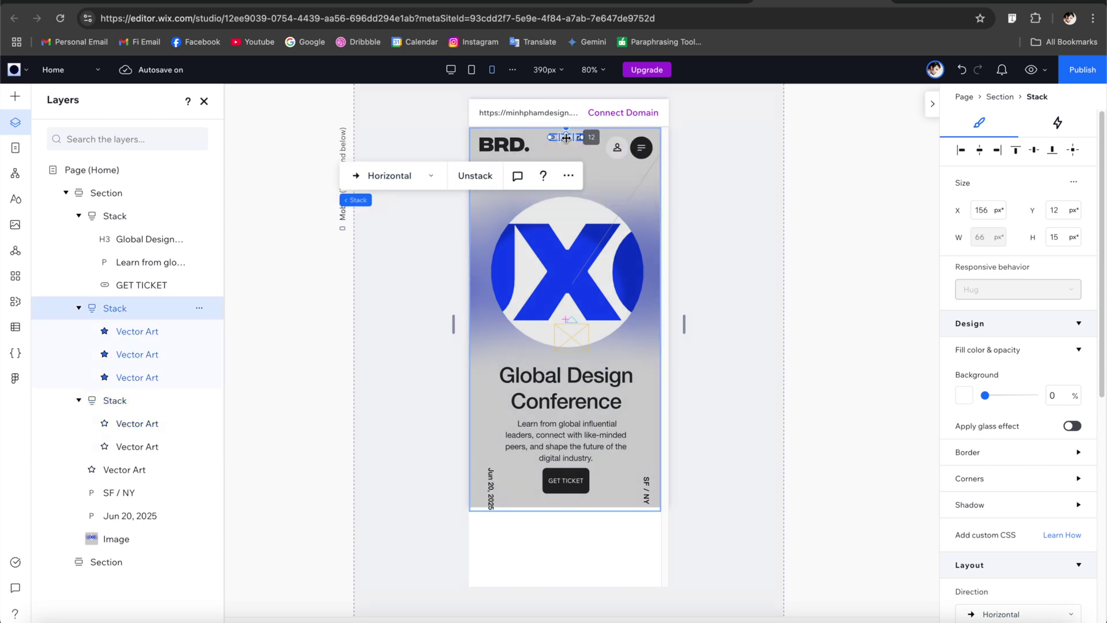
click(199, 308)
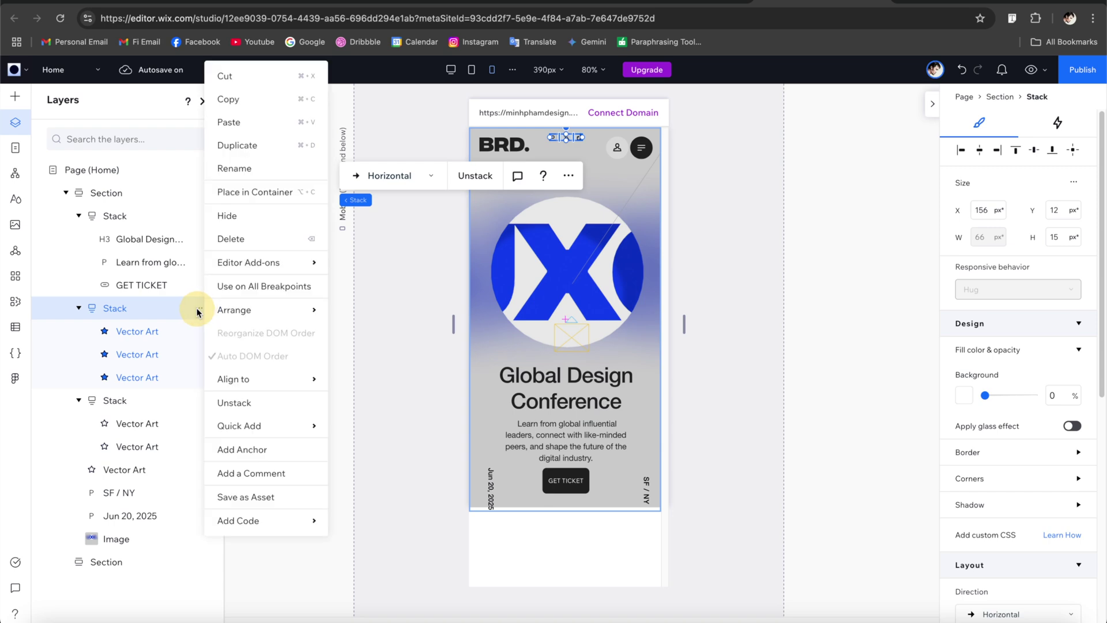
click(287, 228)
click(724, 229)
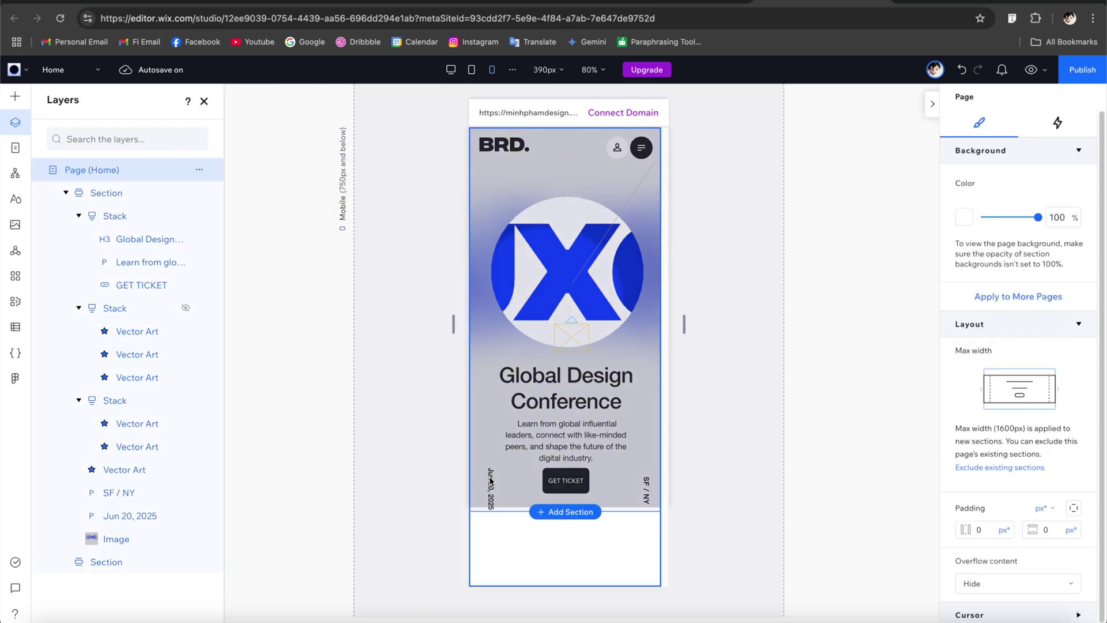
Adjust the spacing of the hero text-and-button stack, then reselect the account and menu icons.
drag(491, 482, 704, 469)
click(580, 482)
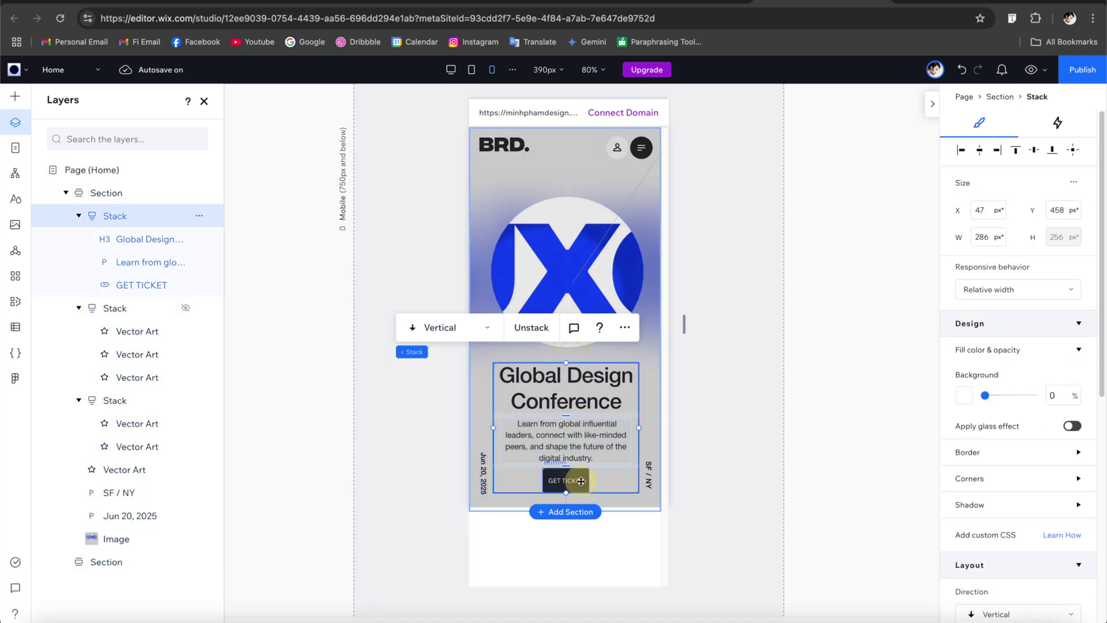
right_click(581, 482)
key(ctrl+z)
key(ctrl+z)
key(ctrl+z)
scroll(1018, 346, down, 3)
click(1052, 495)
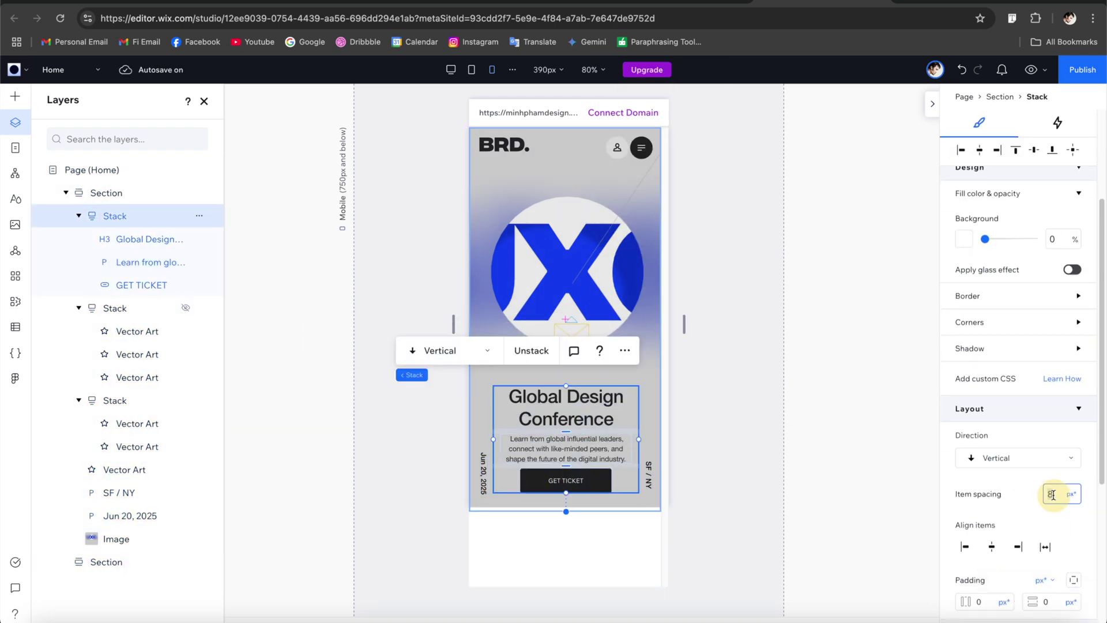
key(Escape)
key(Escape)
click(610, 151)
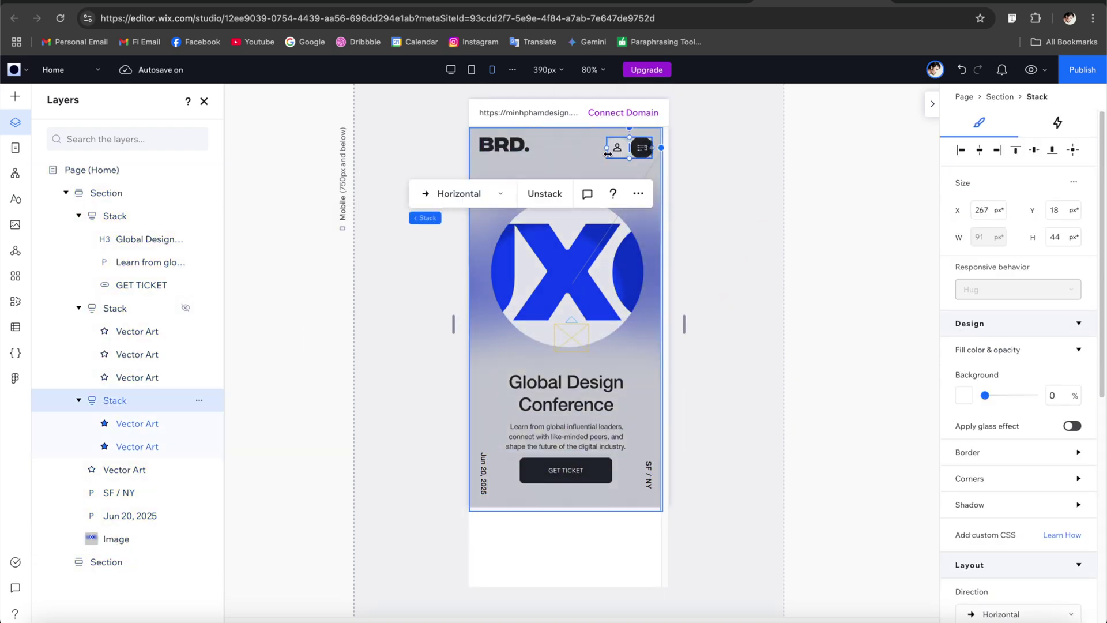
click(642, 147)
click(618, 148)
Preview the page at desktop width, then at 390px mobile, and return to the editor.
click(731, 163)
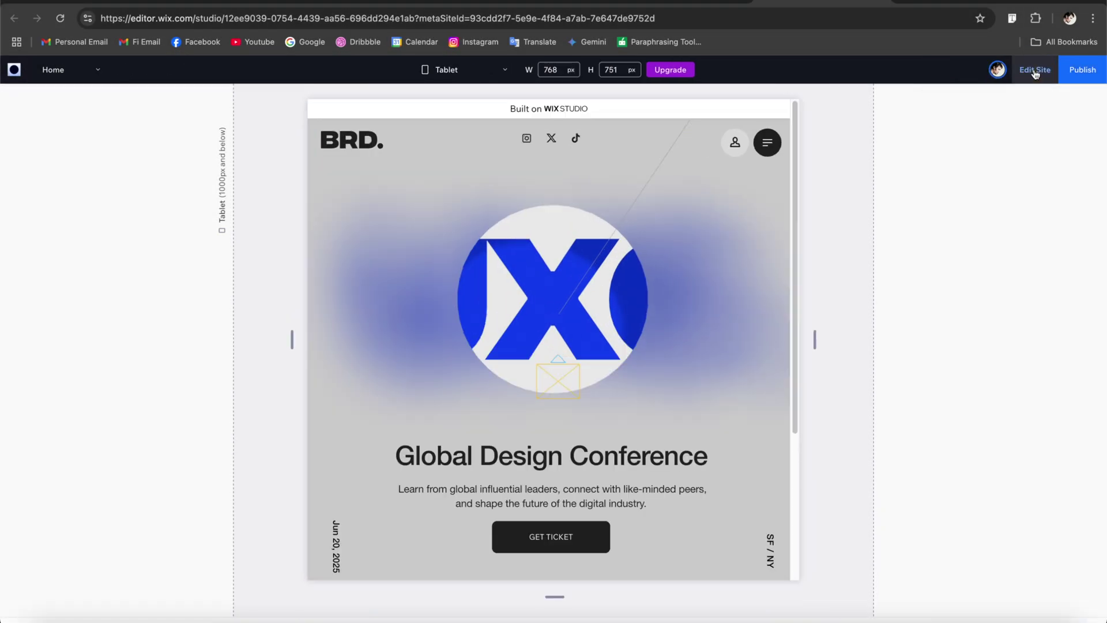
click(432, 70)
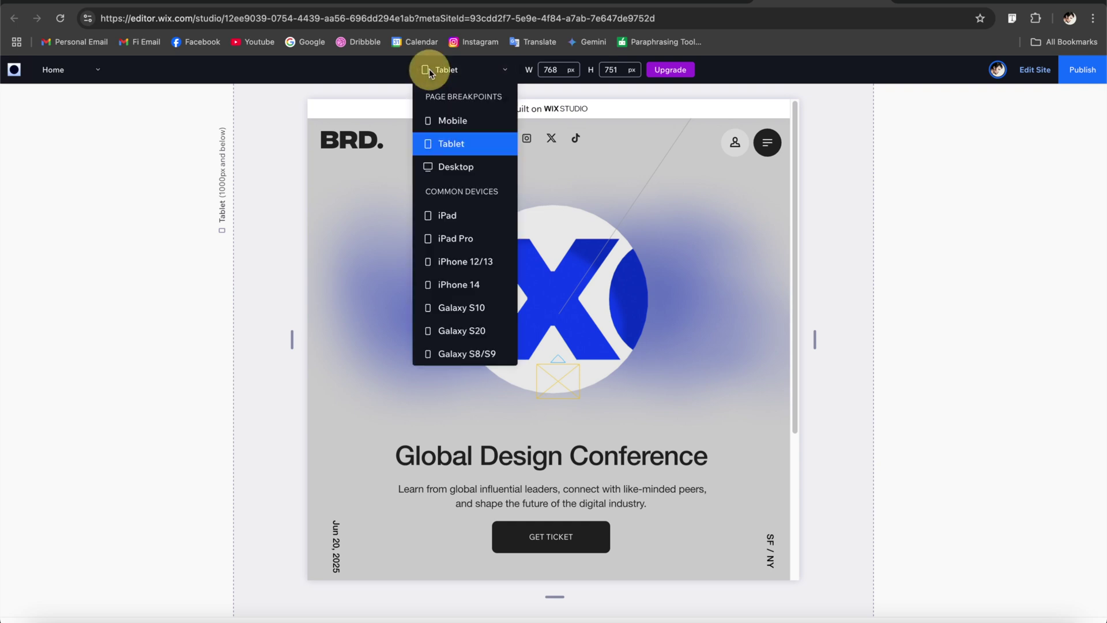
click(447, 167)
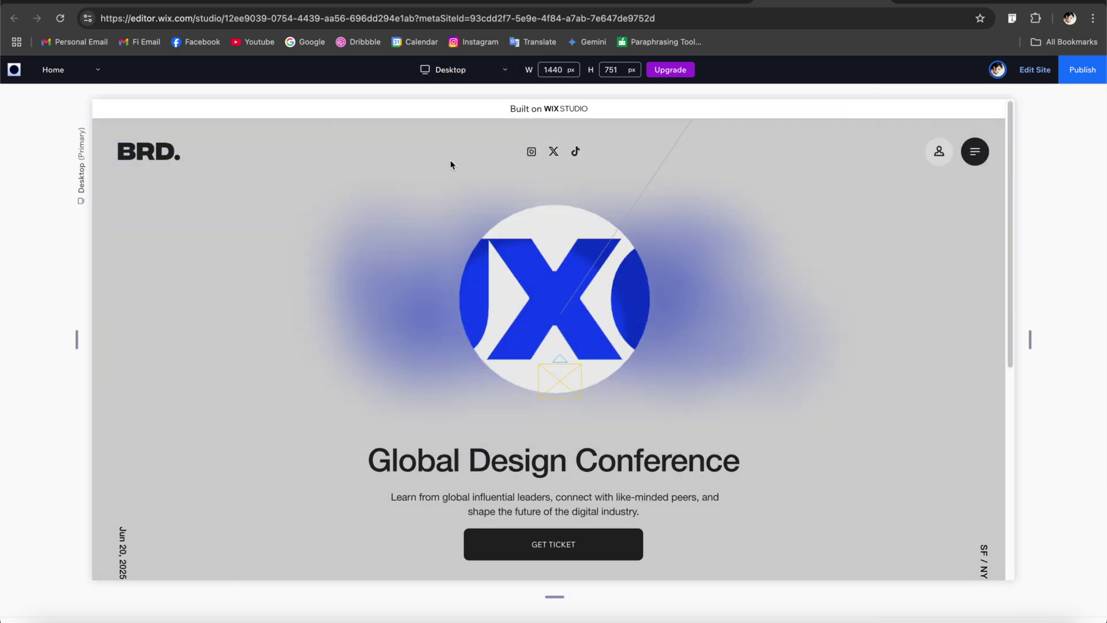
click(455, 78)
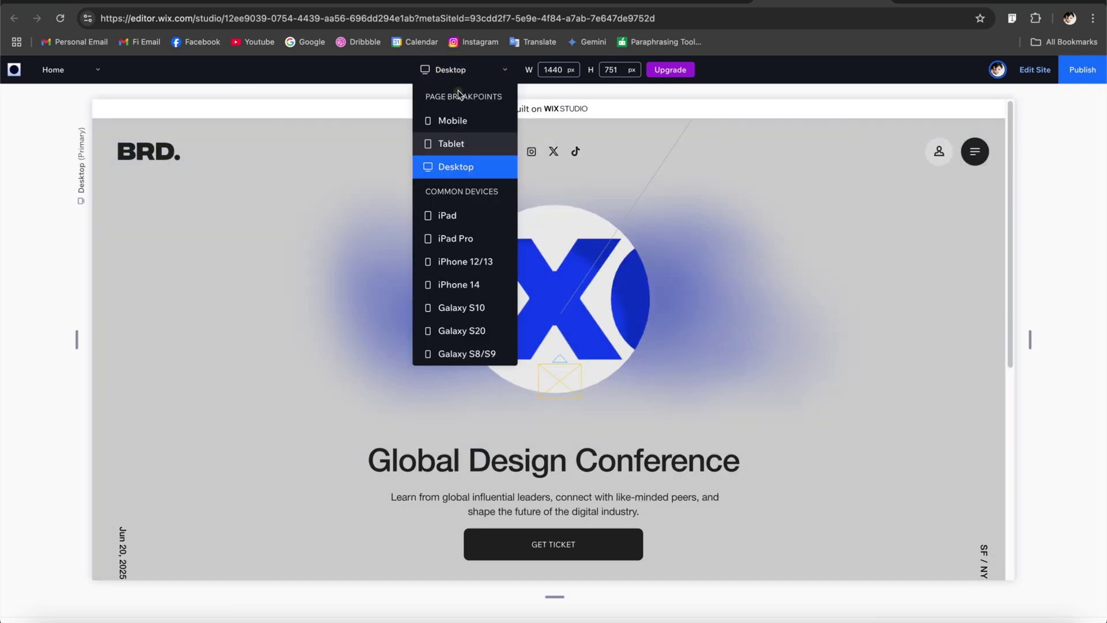
click(452, 119)
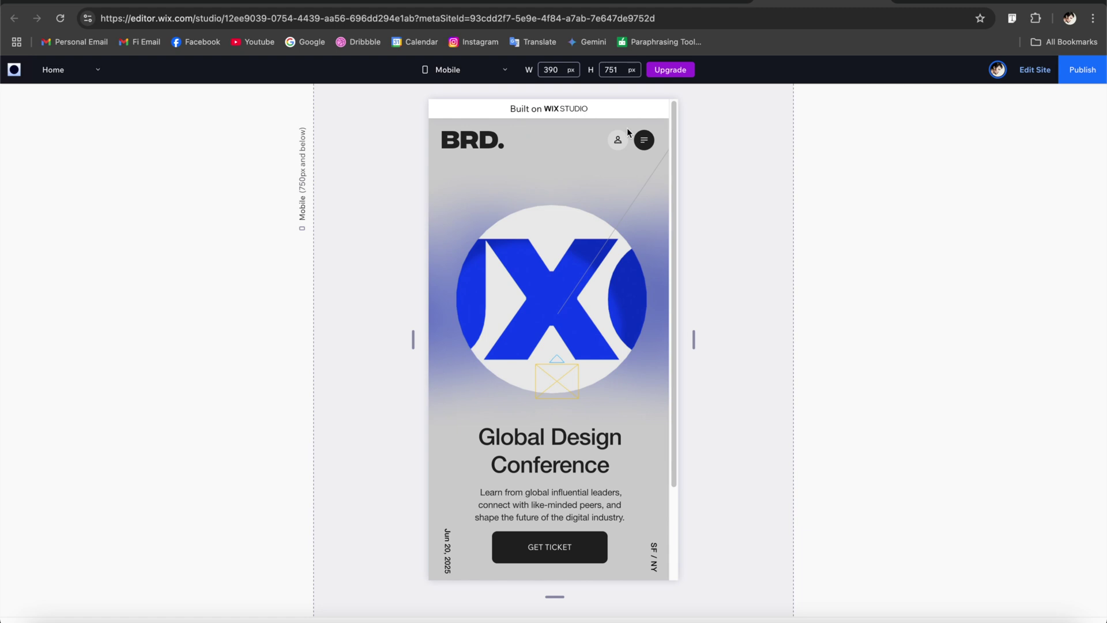
click(1035, 70)
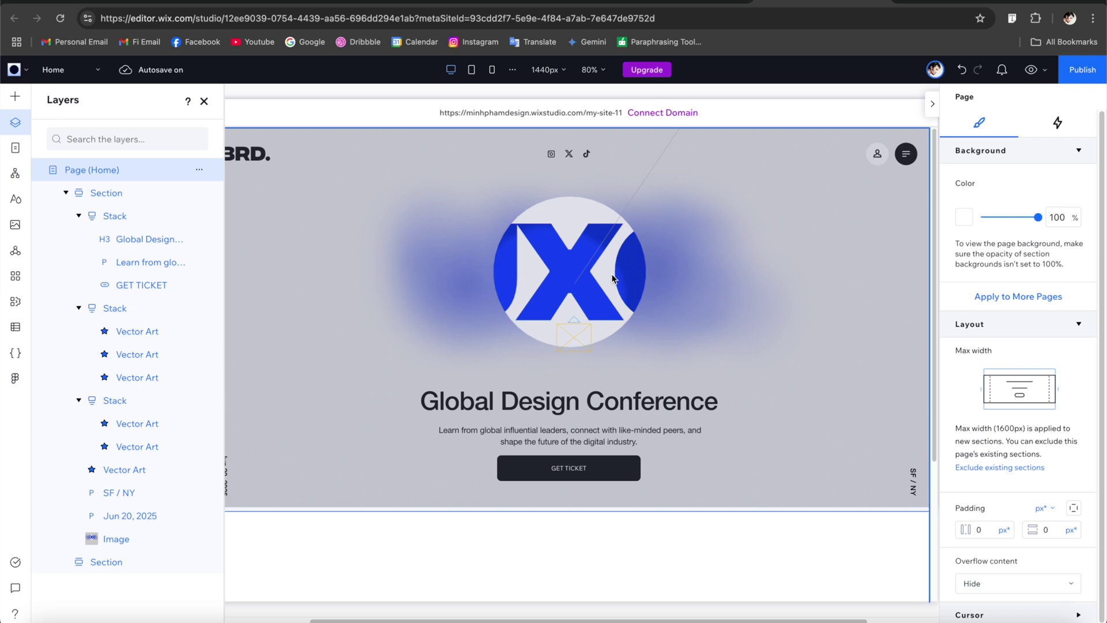
Add an iFrame to the hero, place it just above the Image layer, and stretch it to 1425×750.
click(22, 97)
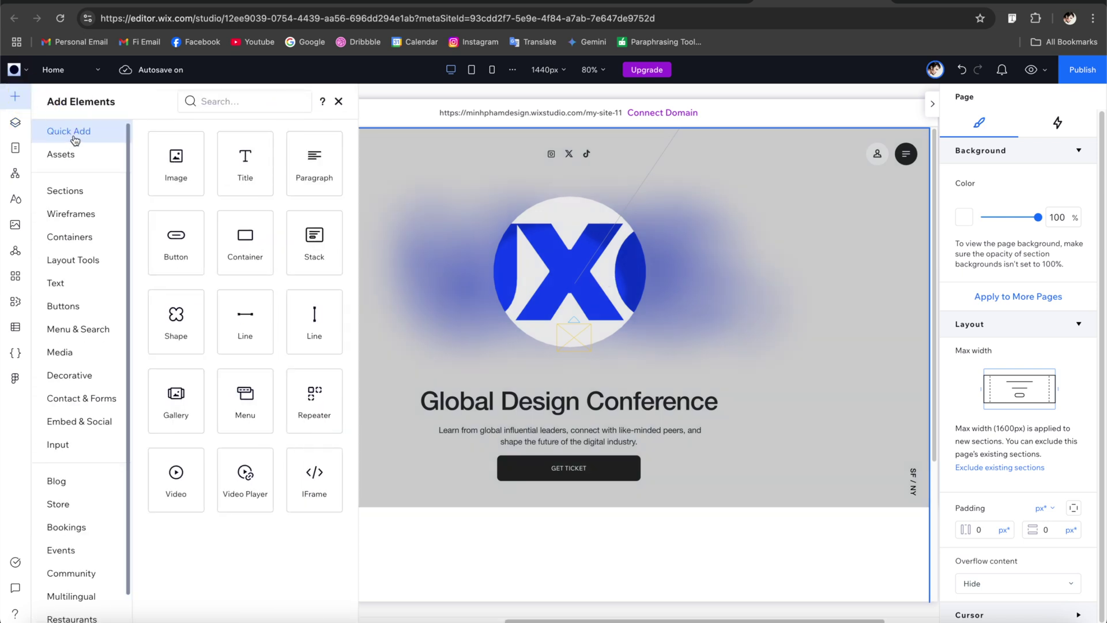
click(322, 492)
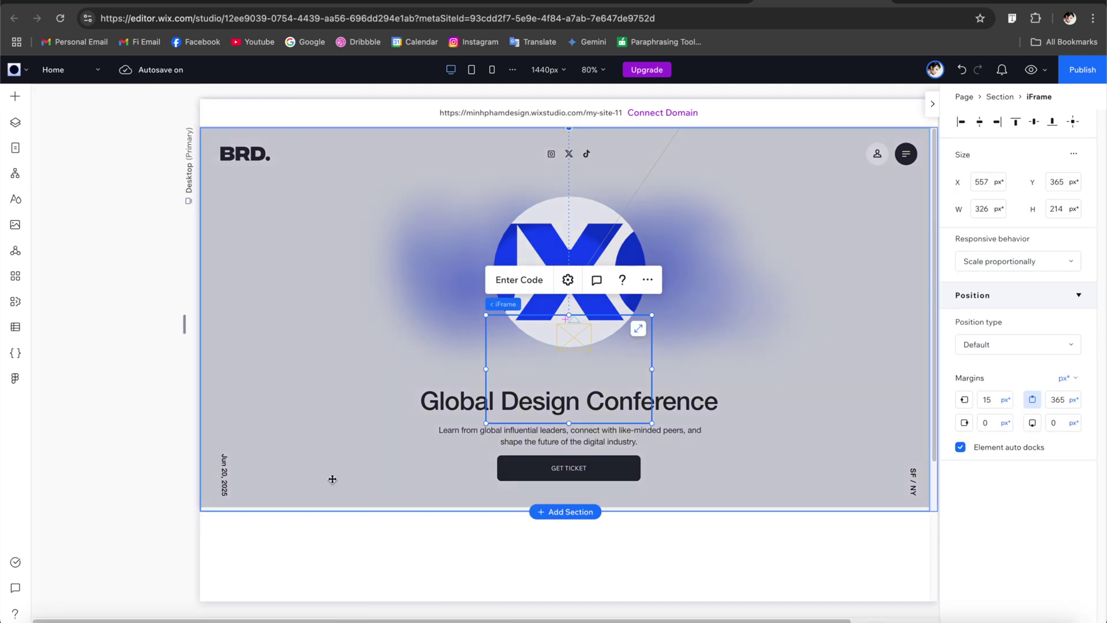
click(11, 124)
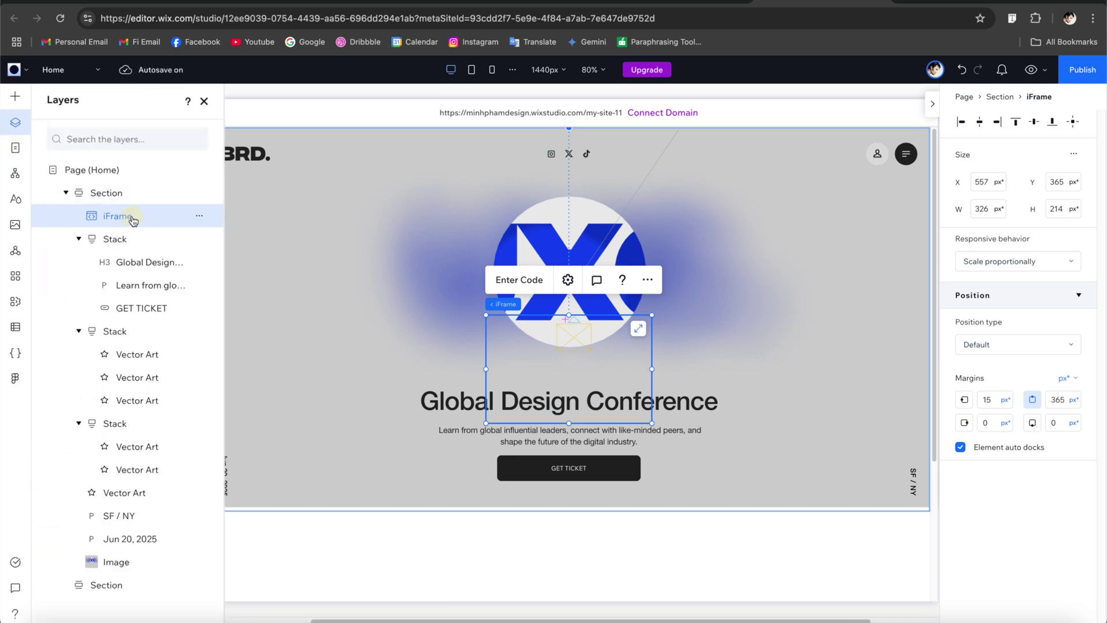
drag(132, 220, 115, 552)
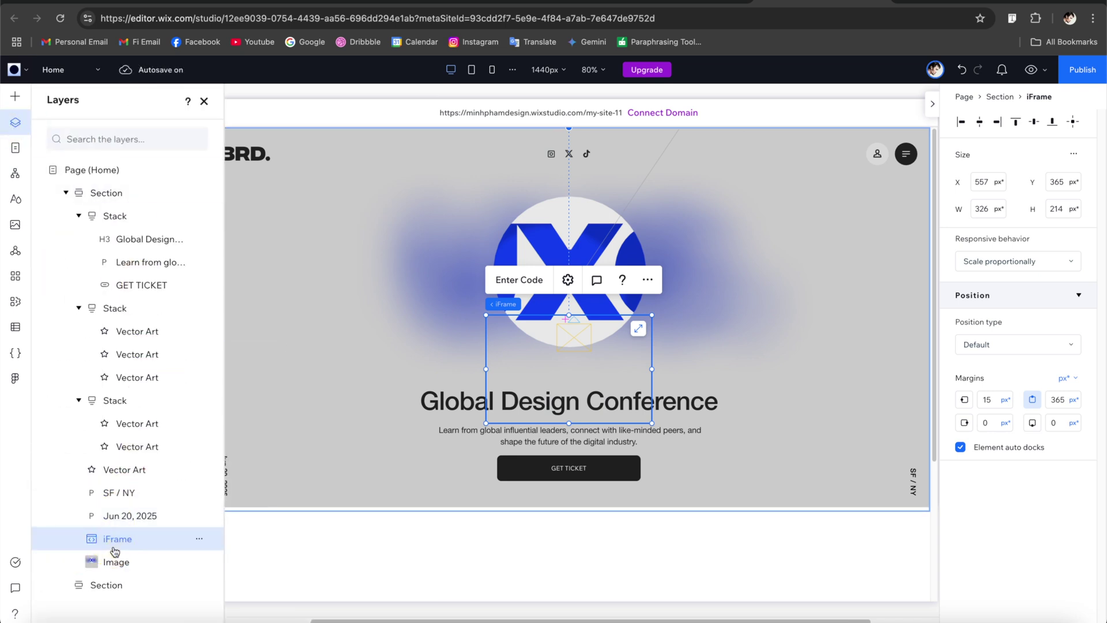
click(639, 328)
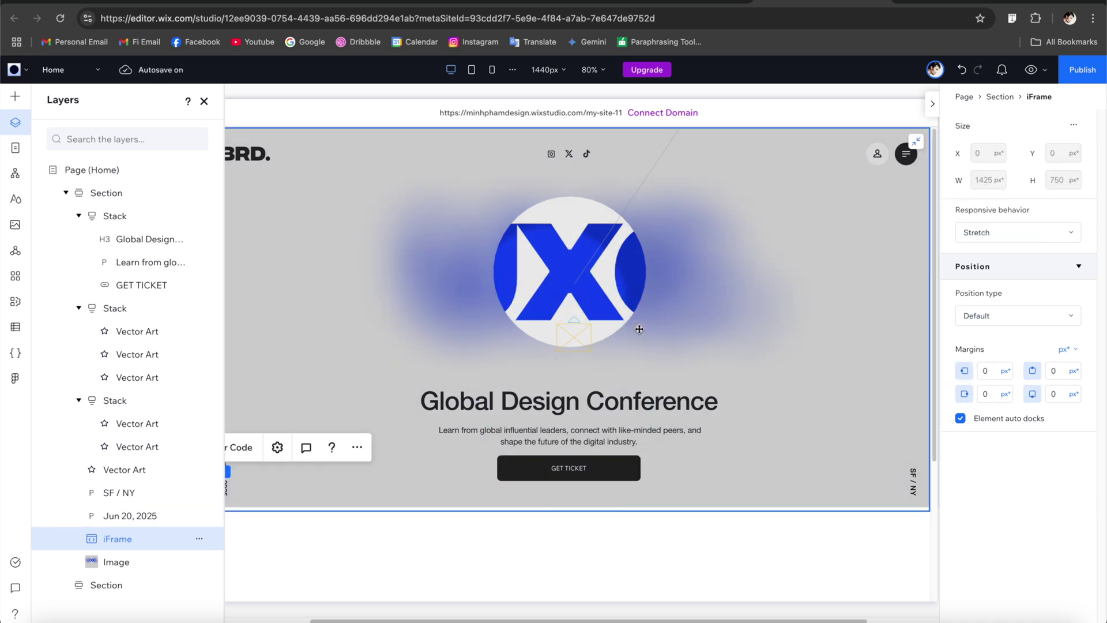
Delete the hero's old background image and reselect the iFrame layer.
click(139, 557)
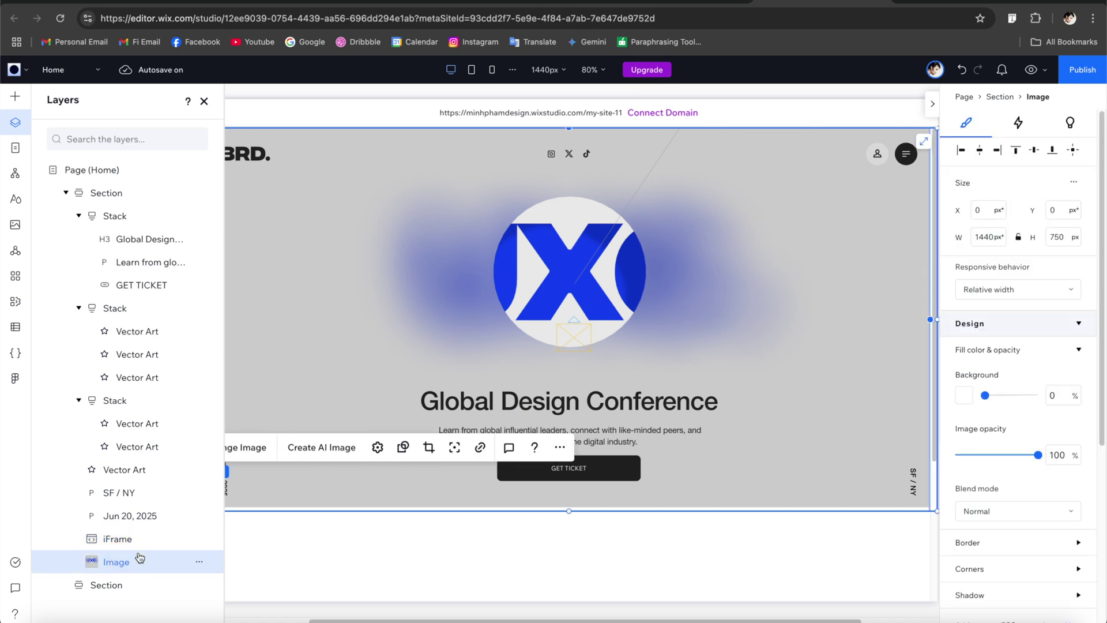
key(Delete)
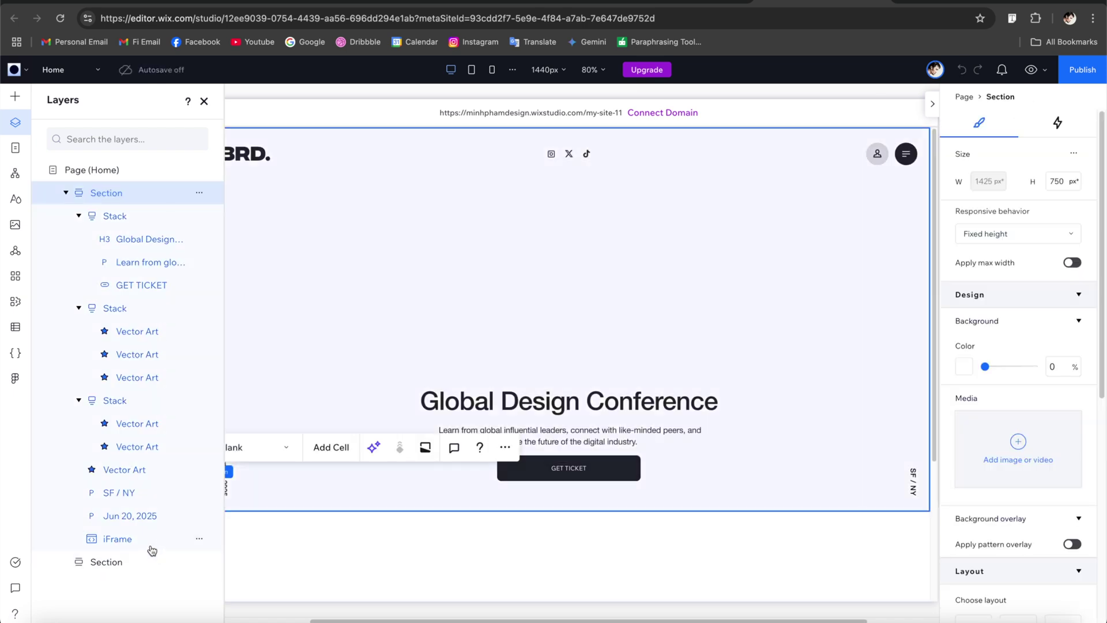
click(149, 541)
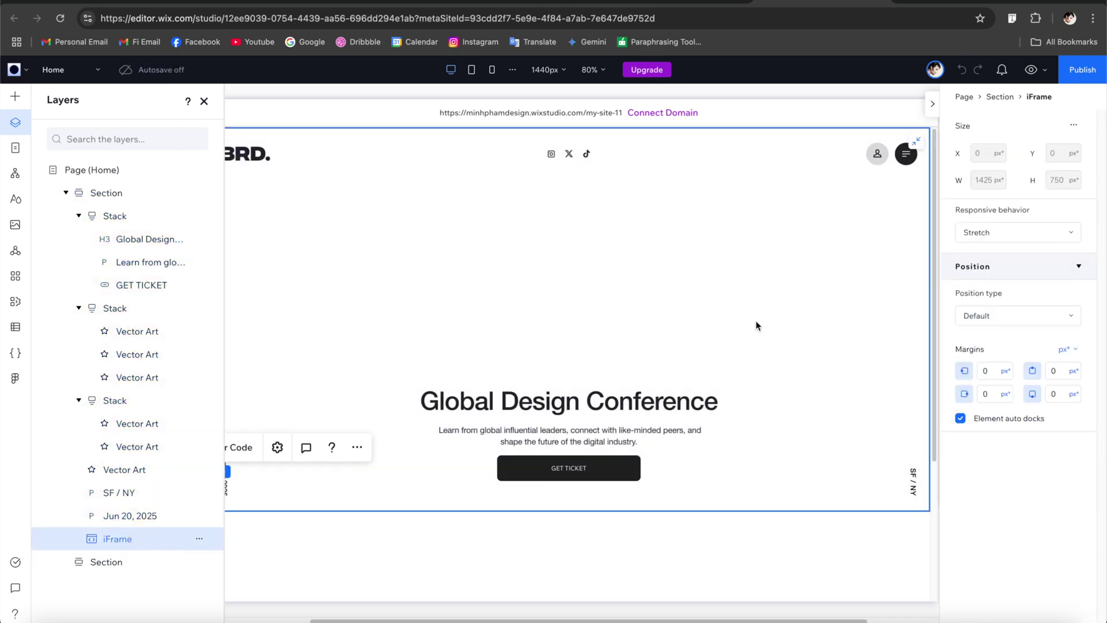
mouse_move(588, 617)
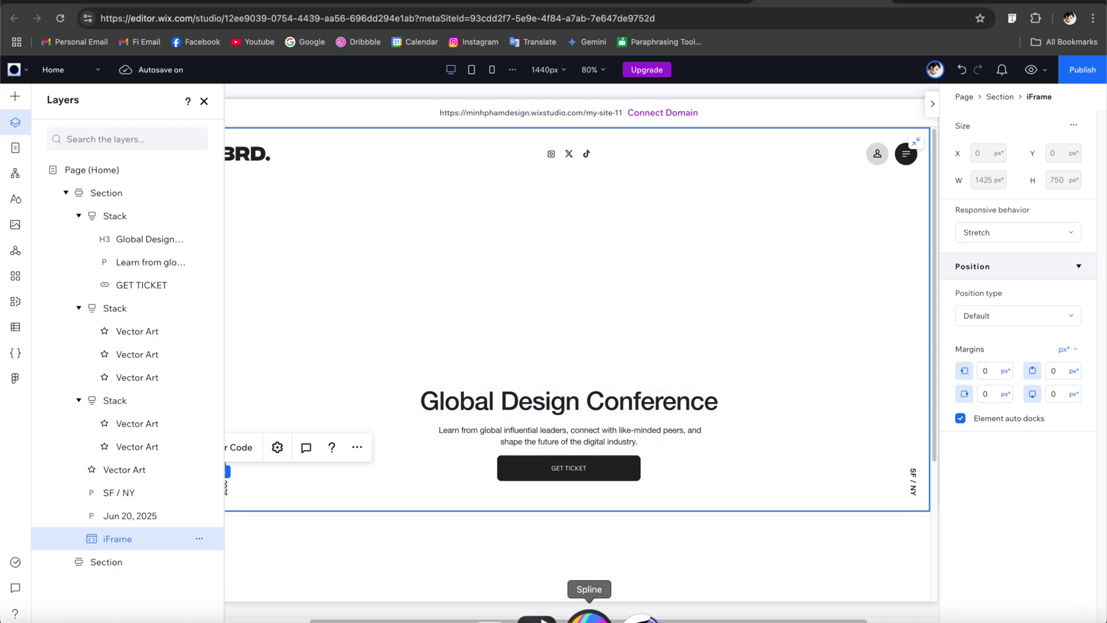
Play the Spline scene, copy its Public URL embed code, and return to the Wix editor.
click(588, 617)
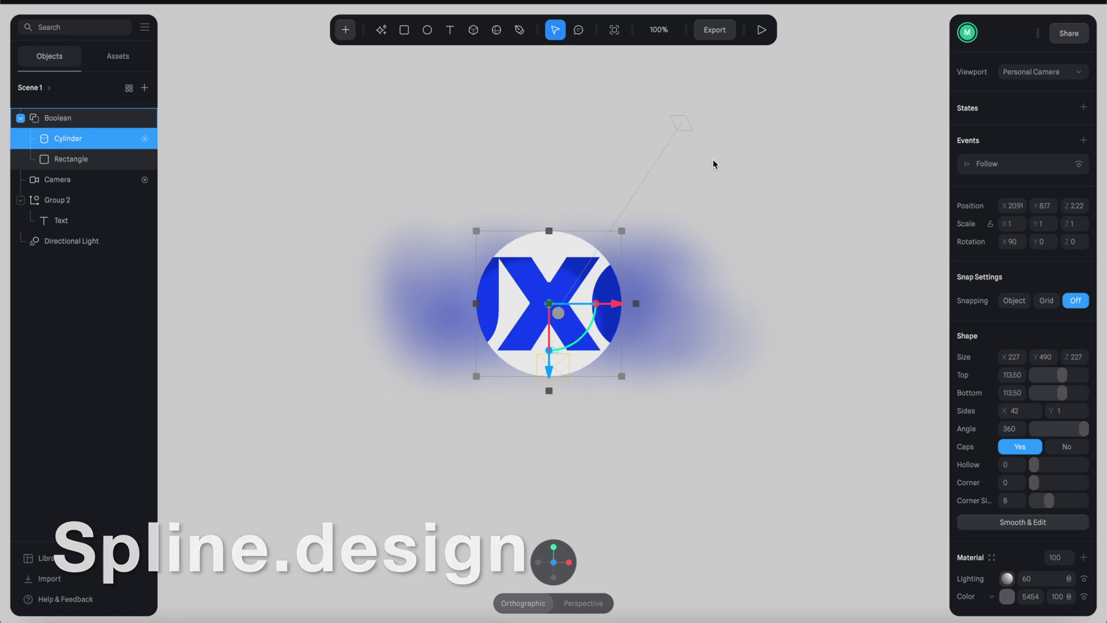
click(760, 30)
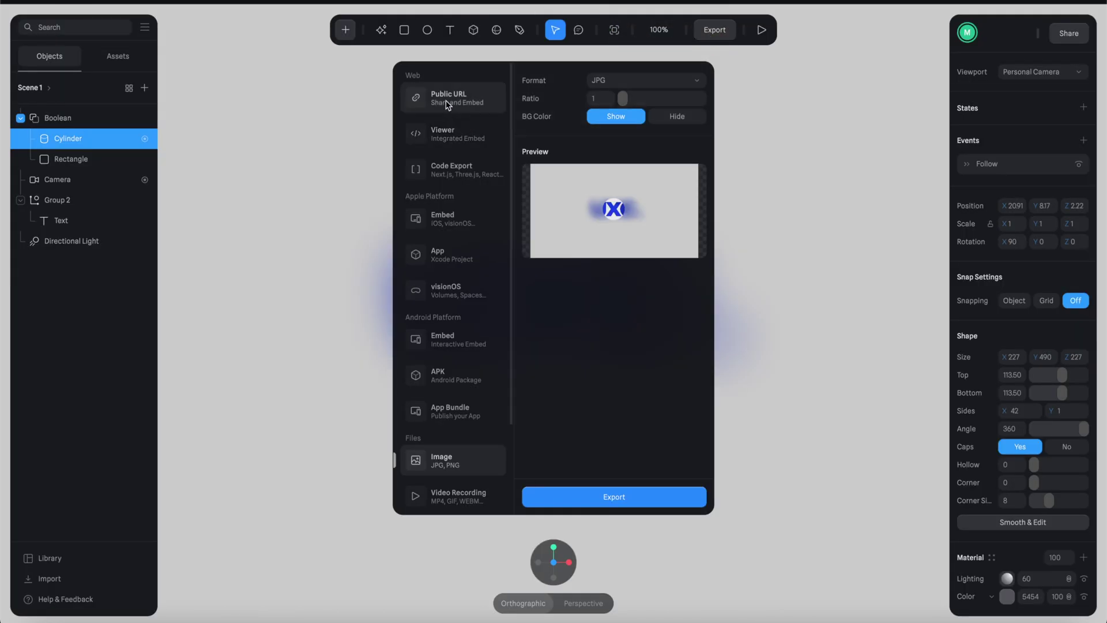
click(448, 104)
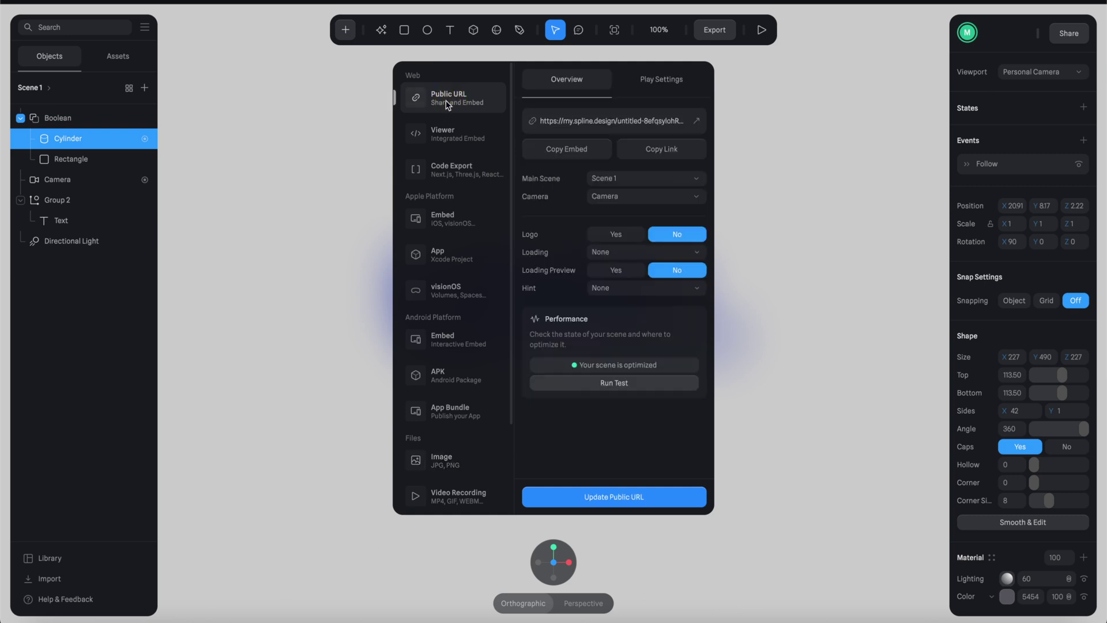
click(590, 153)
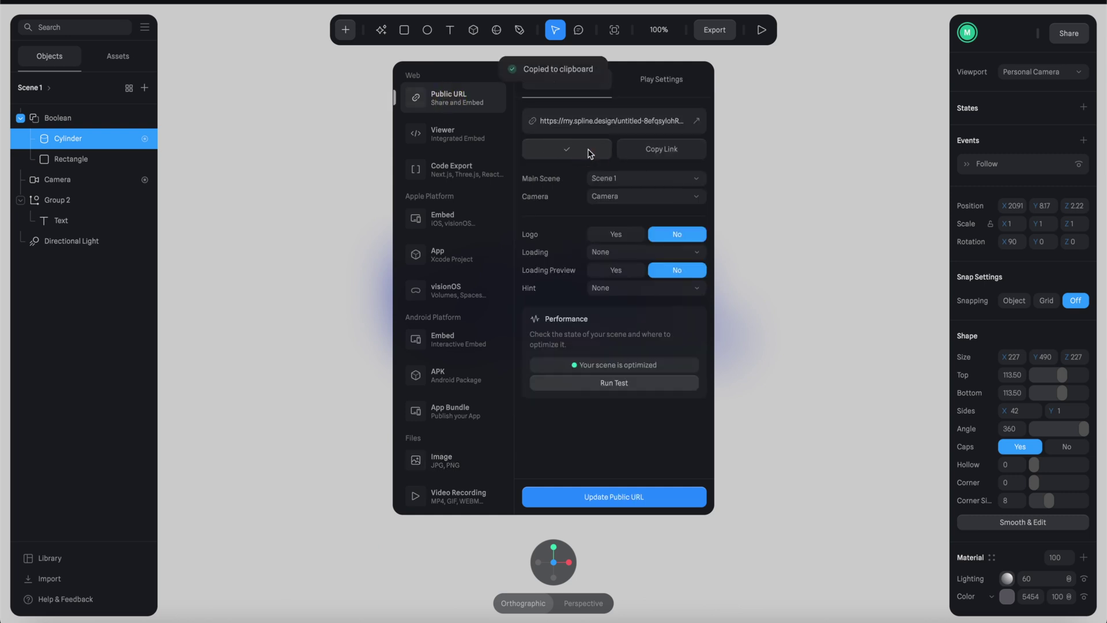
key(super+Tab)
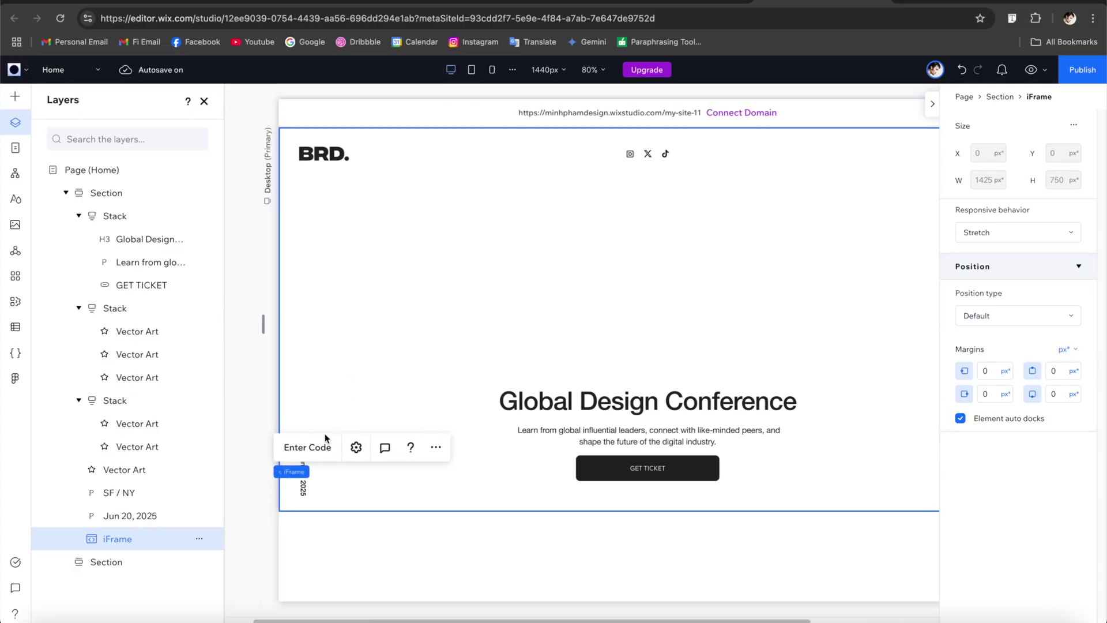
Paste the Spline embed code into the hero iFrame's HTML settings and preview the 3D hero.
click(317, 448)
key(super+v)
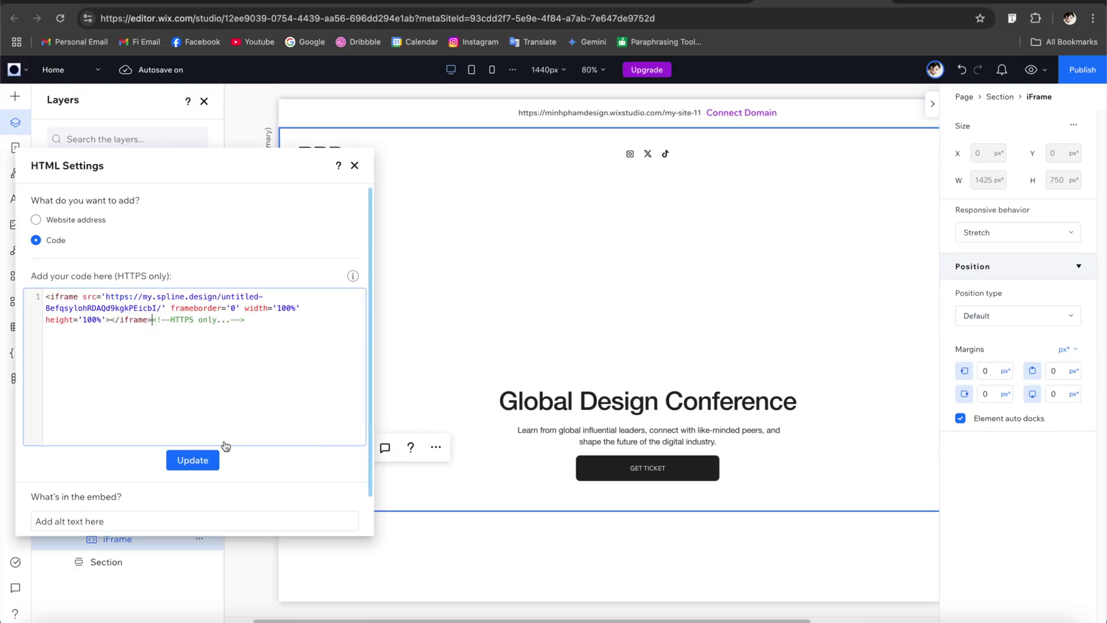
click(194, 461)
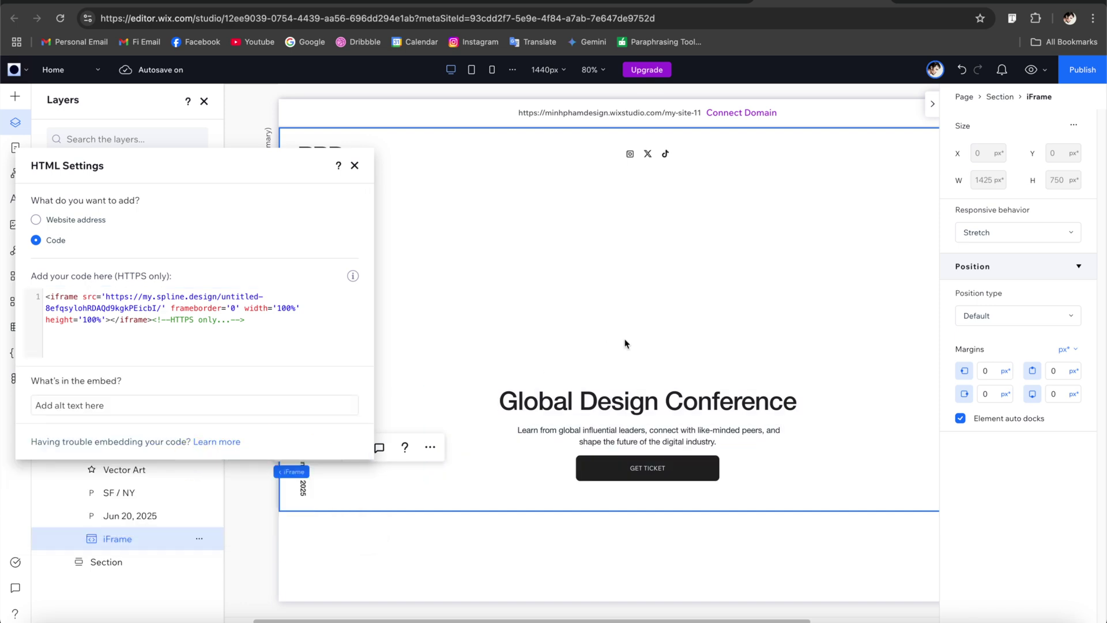
click(626, 344)
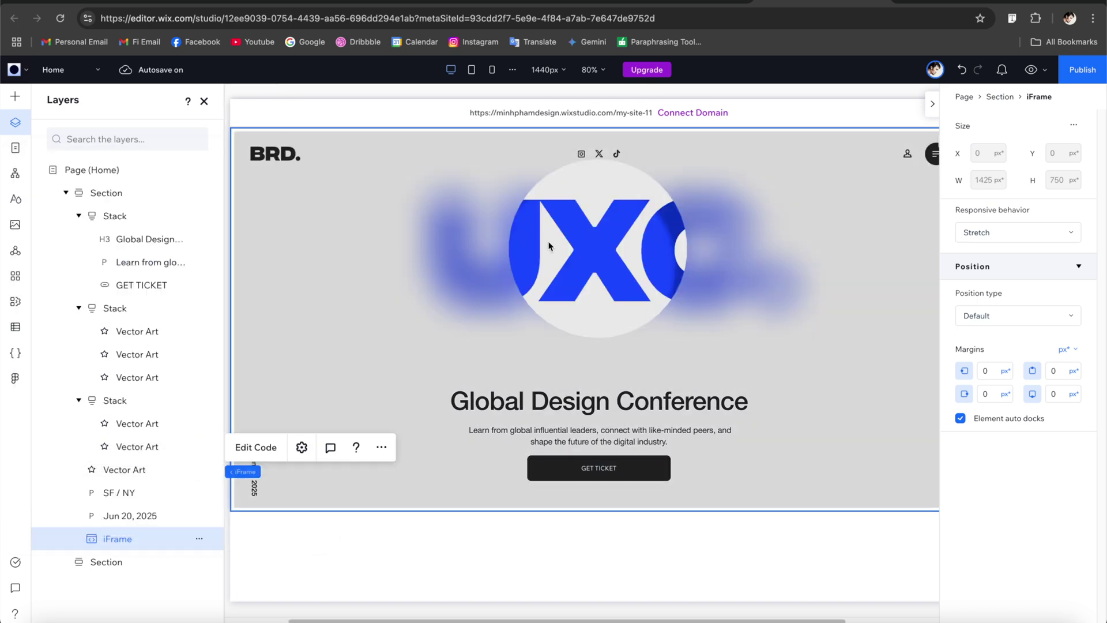
click(1031, 69)
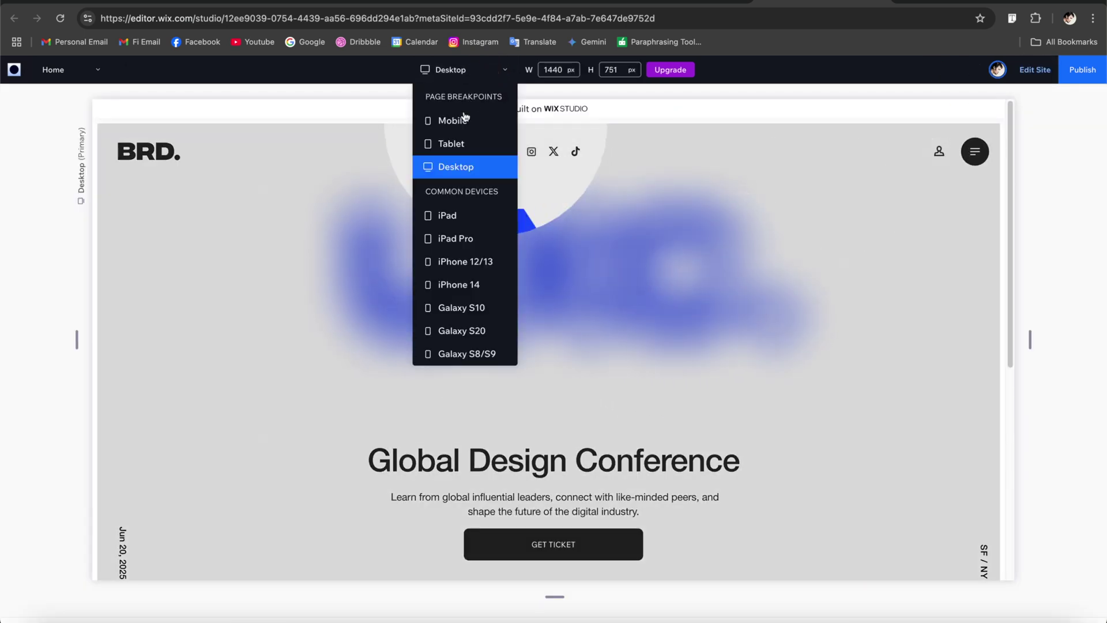
Preview the 3D hero at tablet width, then at mobile width.
click(464, 147)
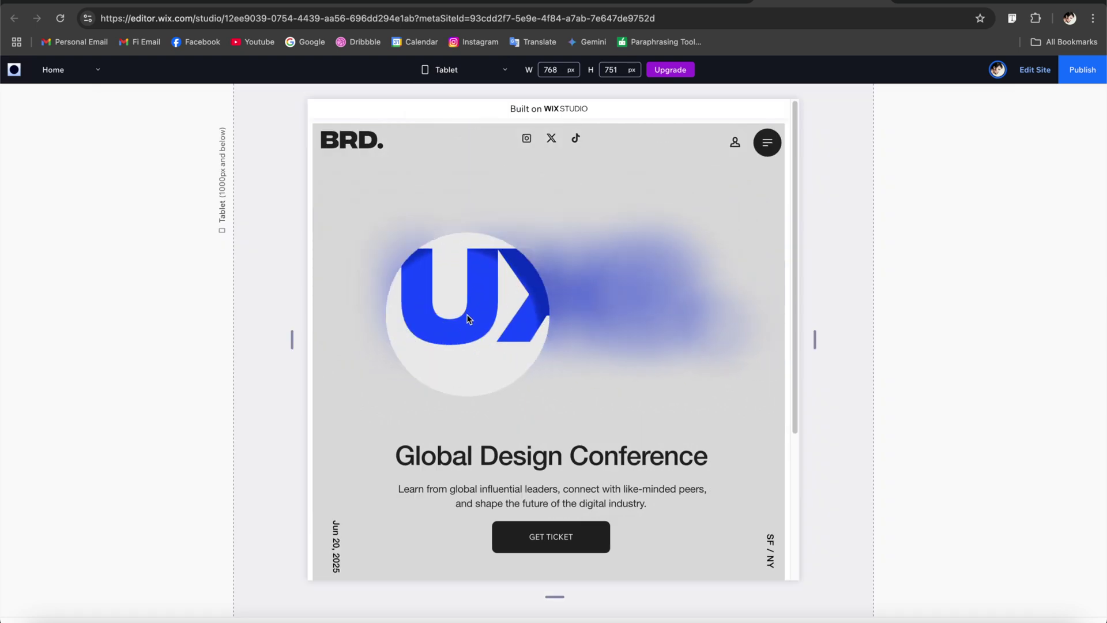
click(472, 64)
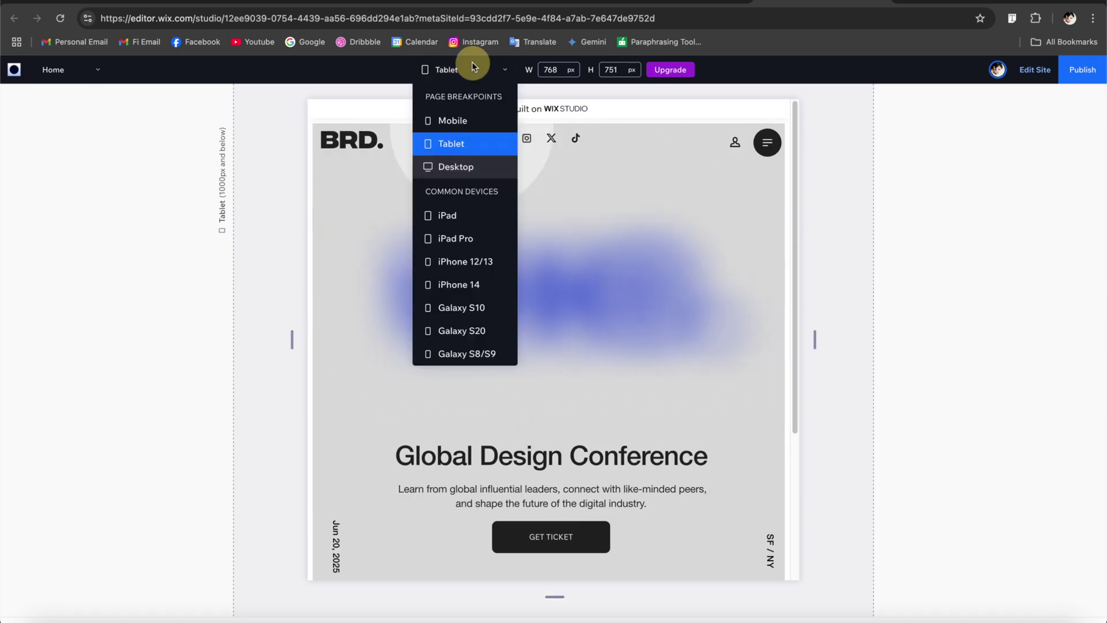
click(456, 122)
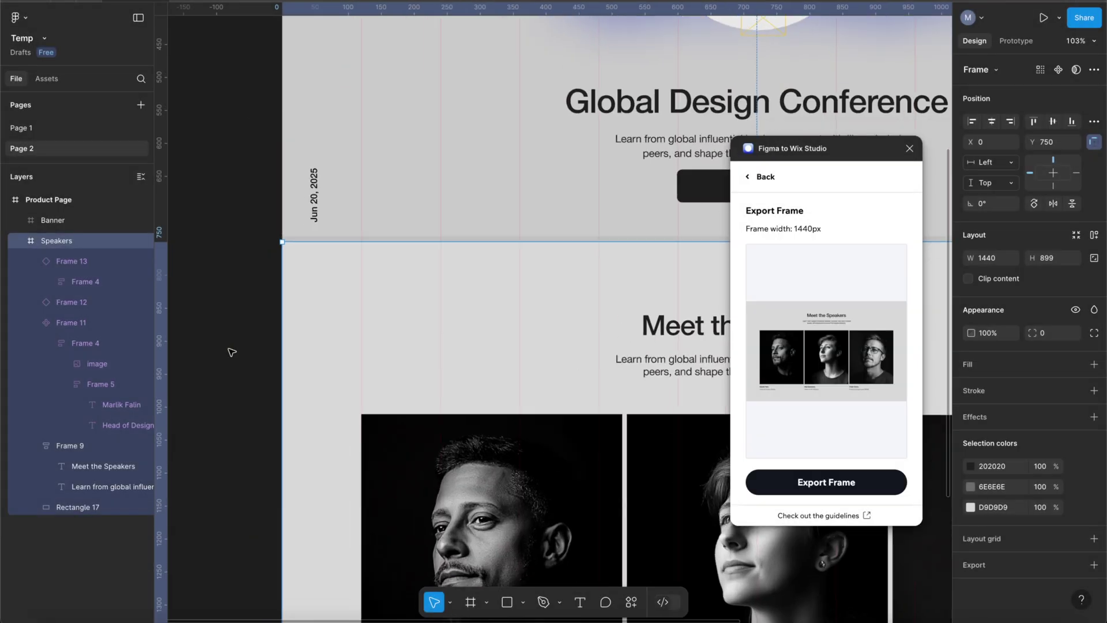
In Figma, export the Meet the Speakers frame with the Figma to Wix Studio plugin.
scroll(230, 352, down, 3)
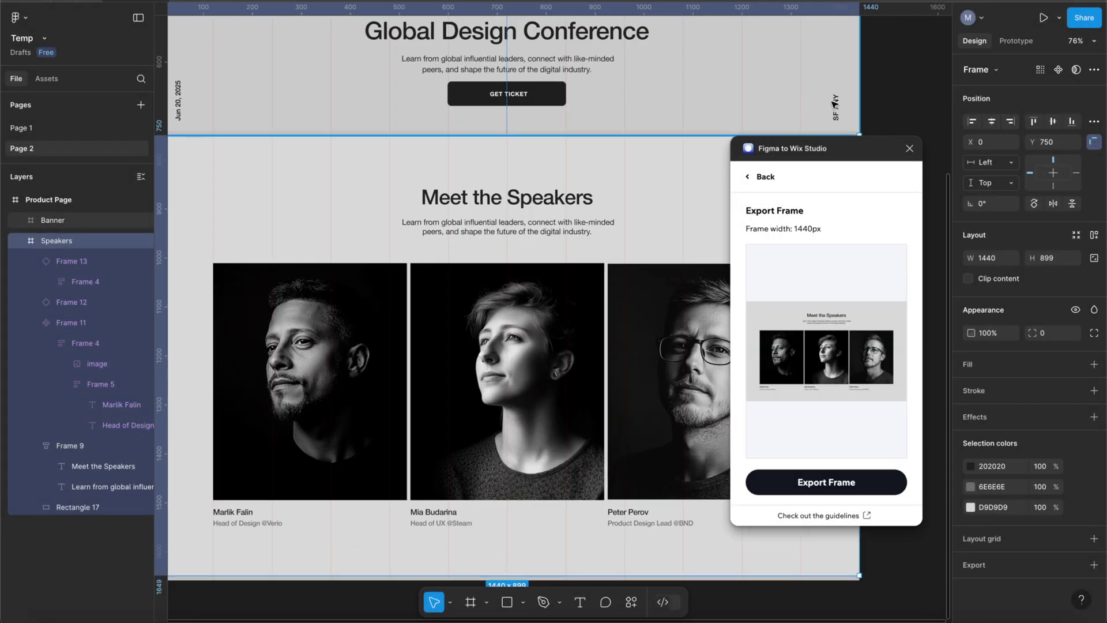
drag(885, 145, 1023, 95)
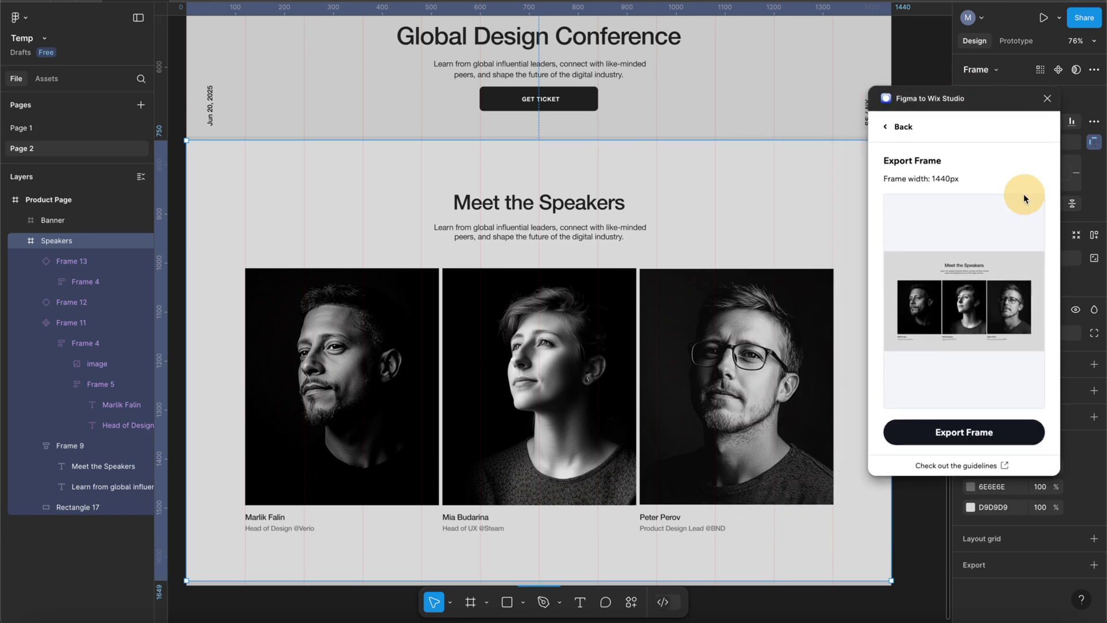
click(969, 434)
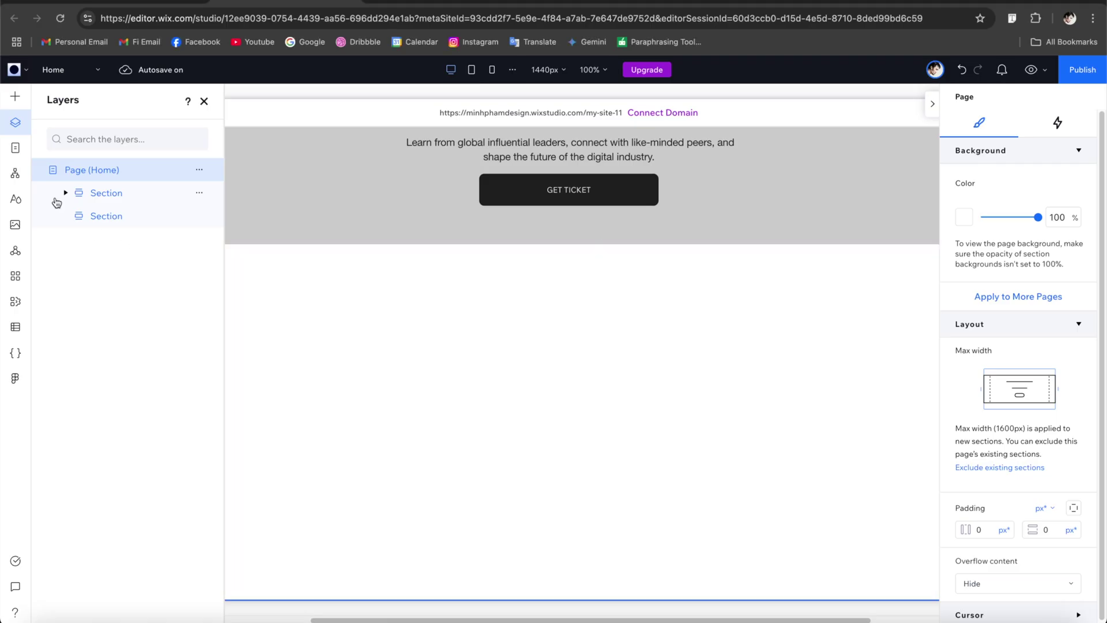
Import the exported Meet the Speakers frame onto the site.
click(15, 378)
click(127, 605)
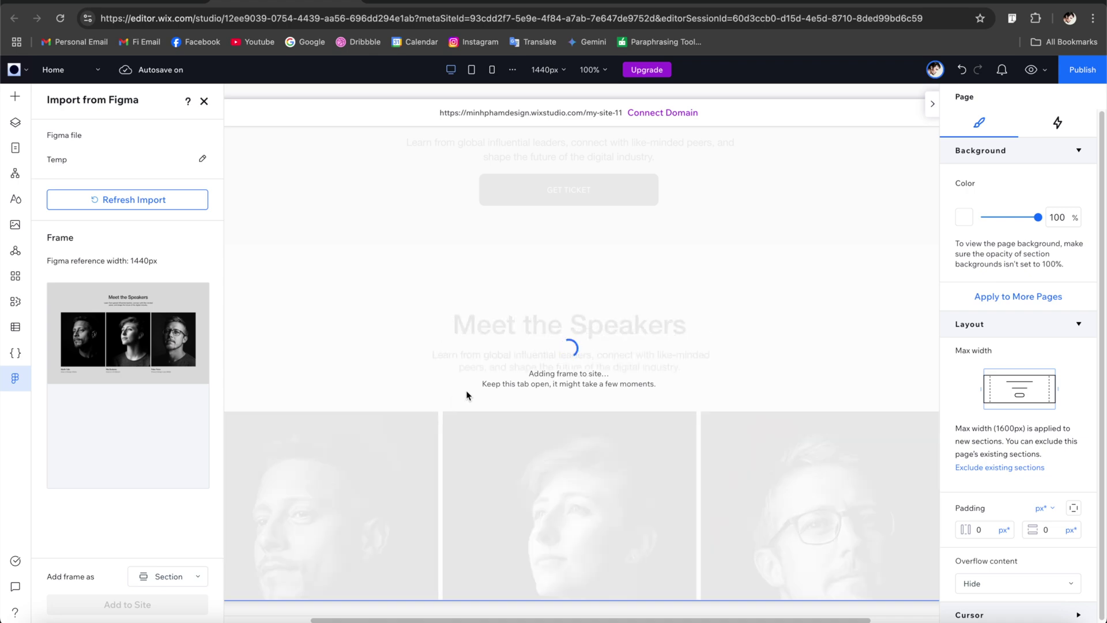
scroll(767, 312, down, 3)
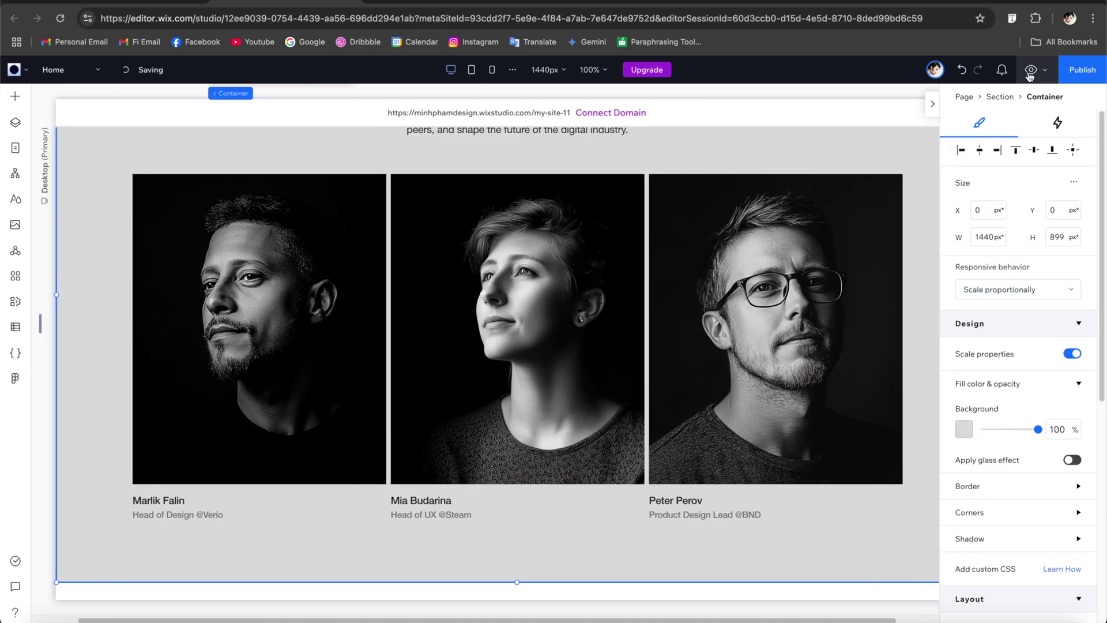
Preview the site narrowed to about 1001 px wide, then return to editing.
click(1031, 69)
click(1017, 334)
drag(1017, 333, 889, 339)
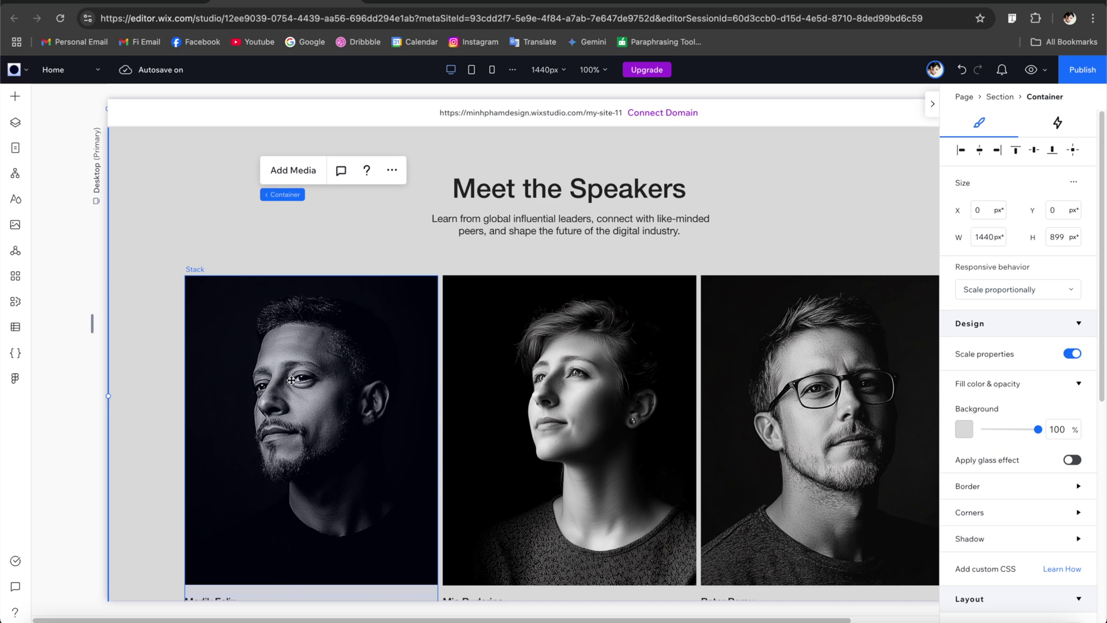
click(500, 375)
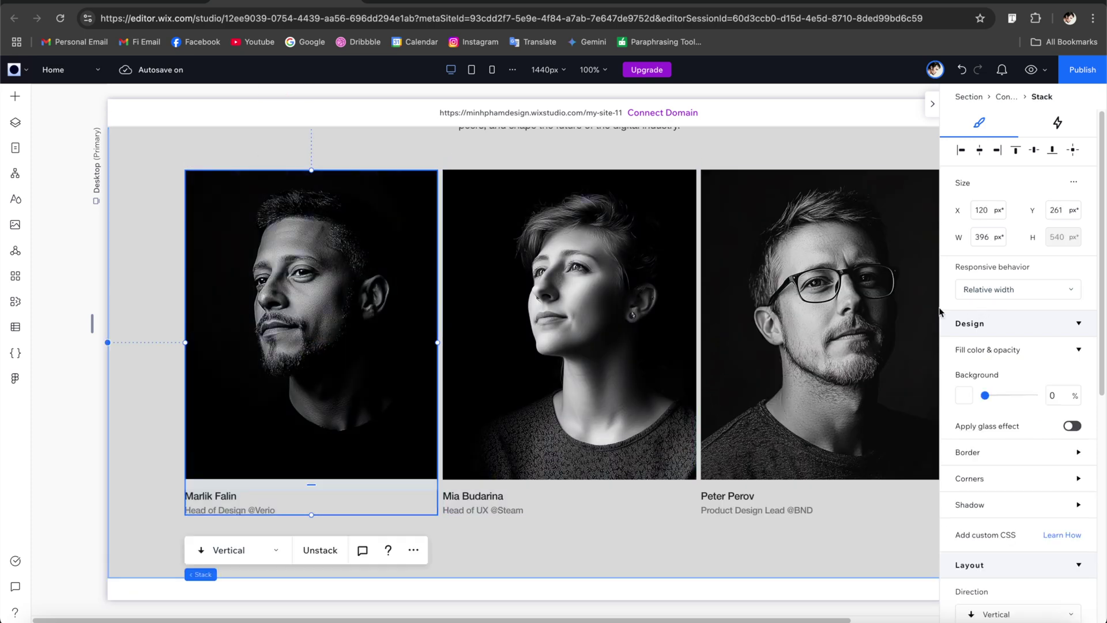
Set all three speaker portraits' responsive behavior to Relative width.
double_click(363, 376)
key(Escape)
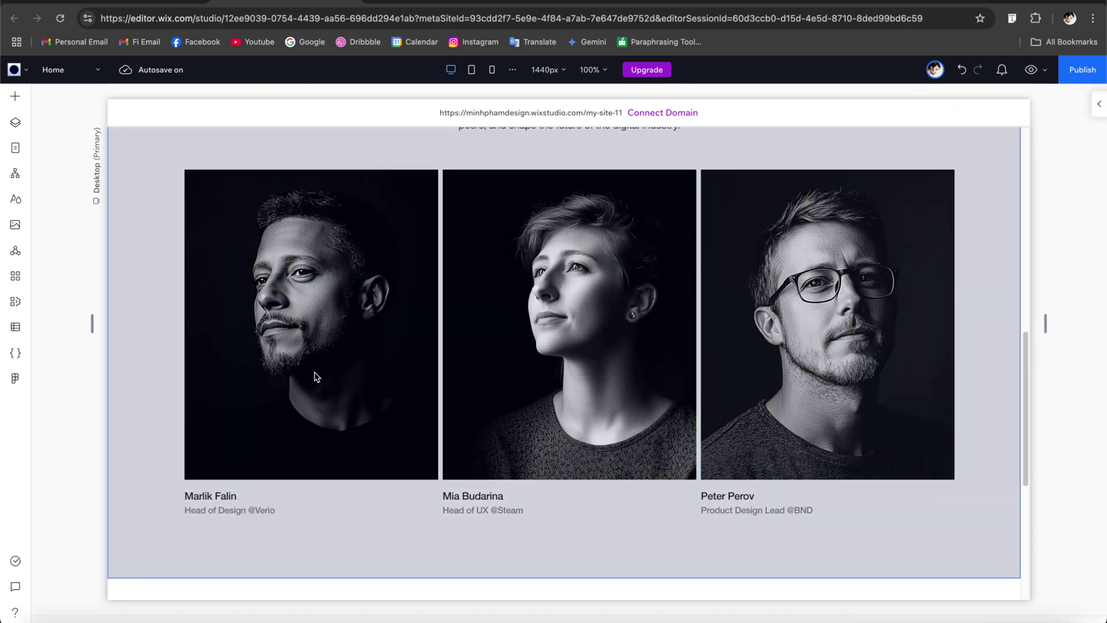
click(349, 396)
click(350, 397)
click(1003, 263)
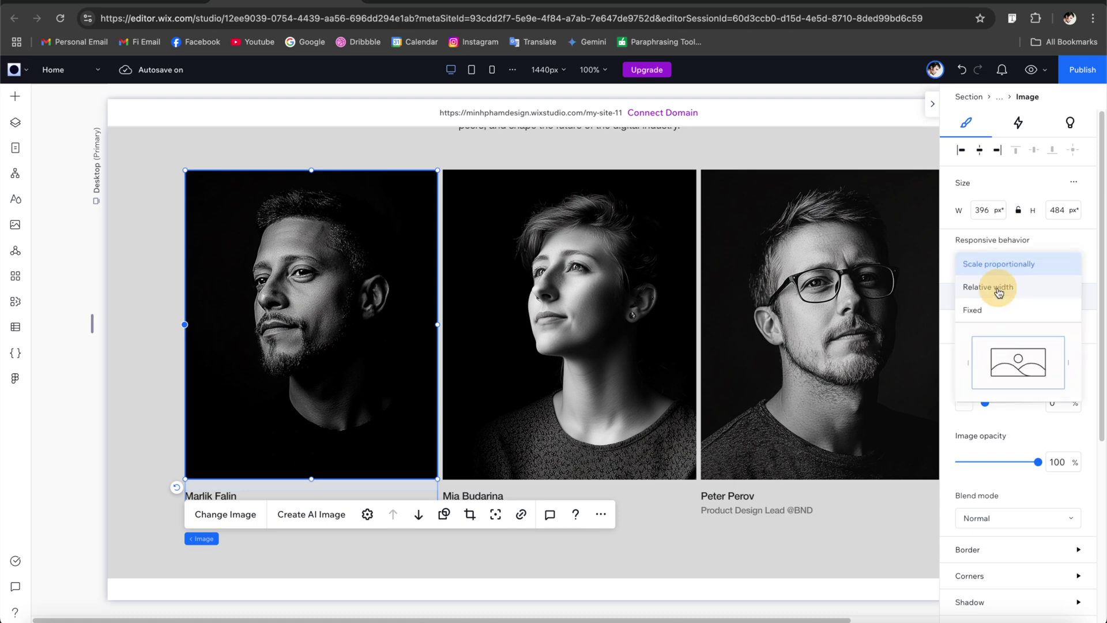
click(996, 287)
click(667, 340)
click(1015, 263)
click(959, 289)
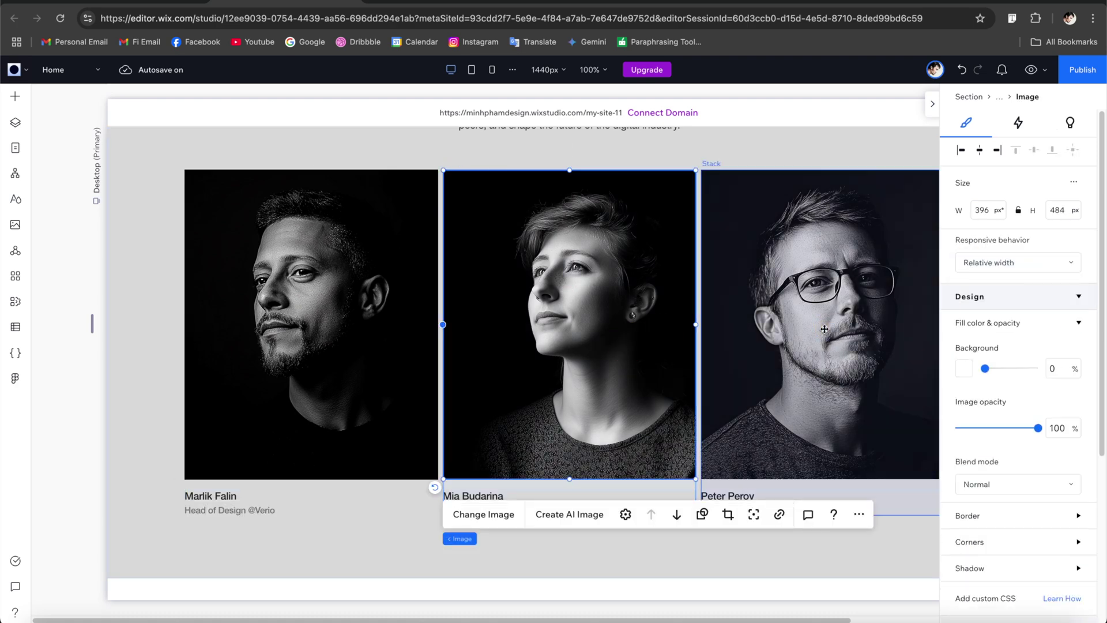
click(836, 323)
click(1068, 265)
click(1003, 287)
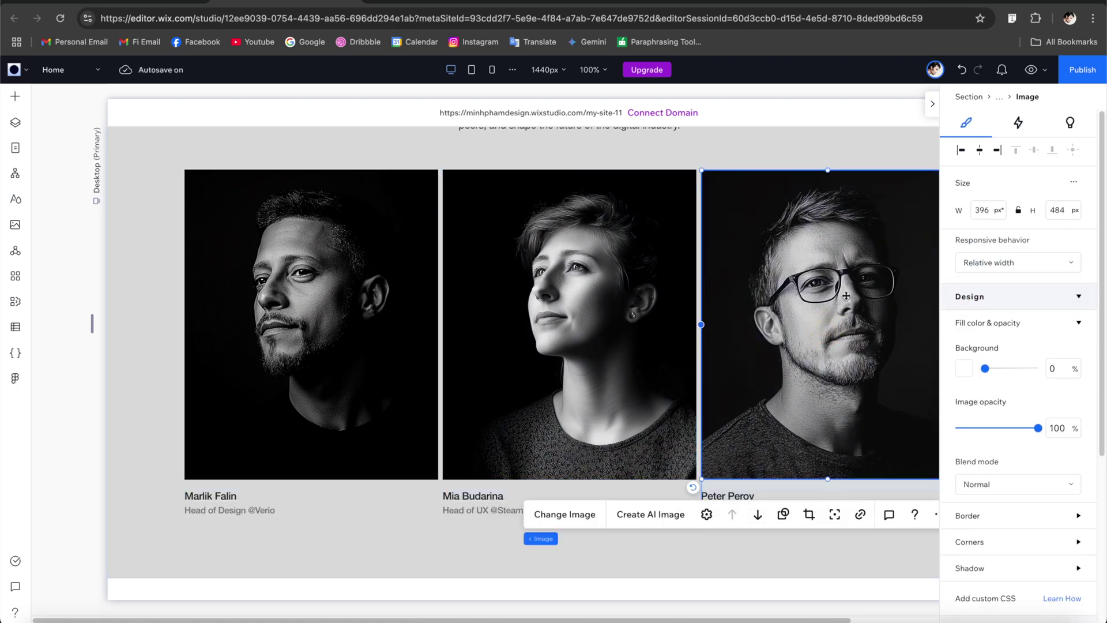
Set the speakers' name and job-title texts to Wrap.
click(208, 497)
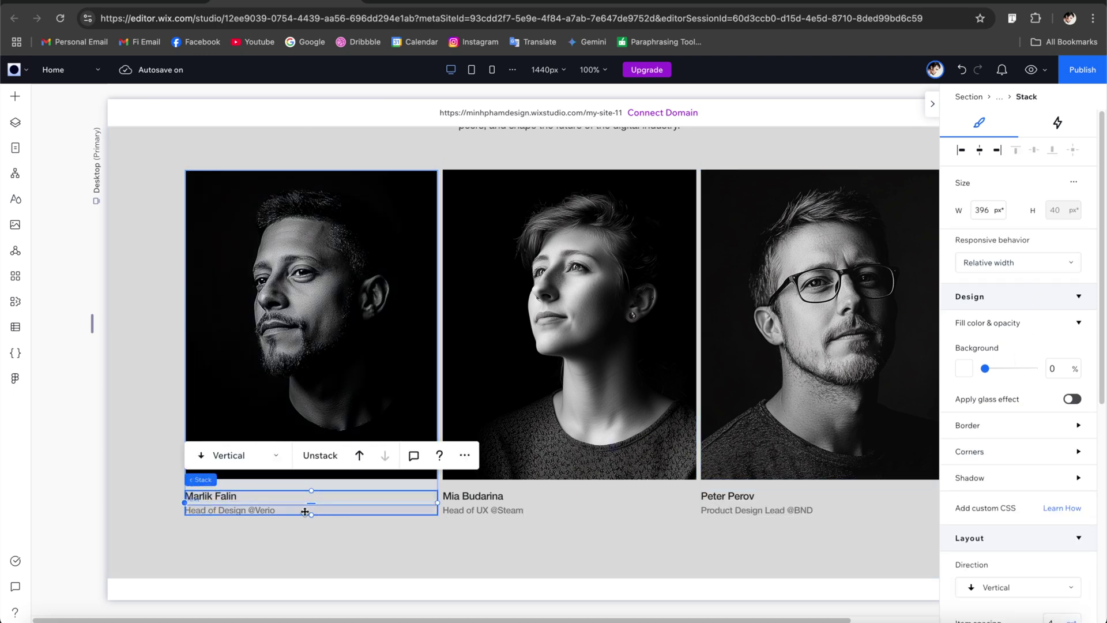
click(219, 498)
click(1030, 257)
click(974, 309)
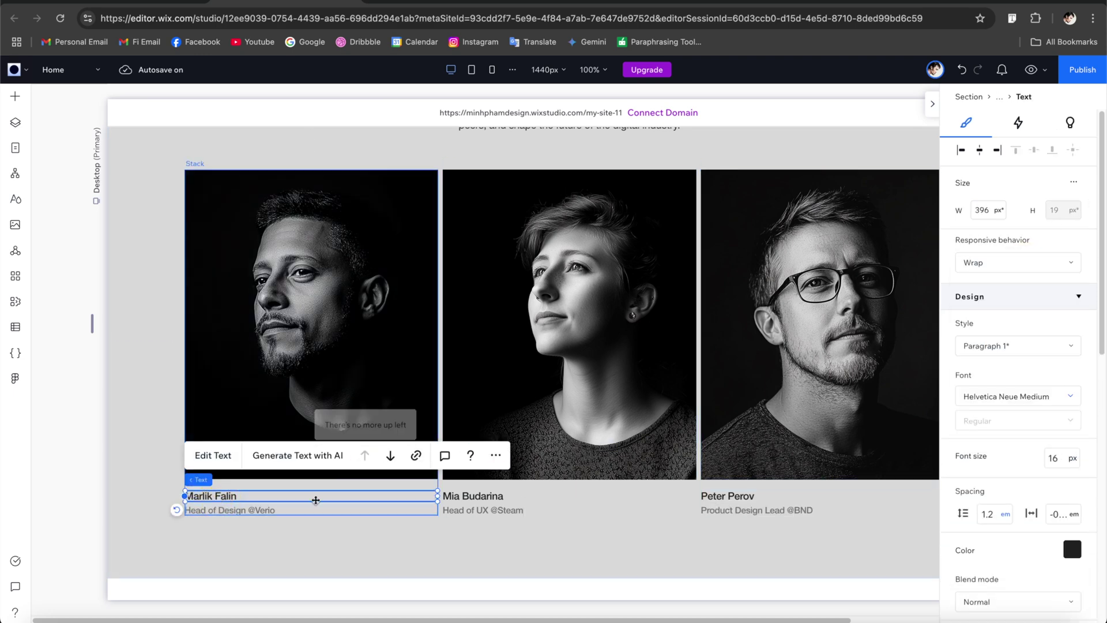
key(Tab)
click(1014, 262)
click(990, 311)
key(Tab)
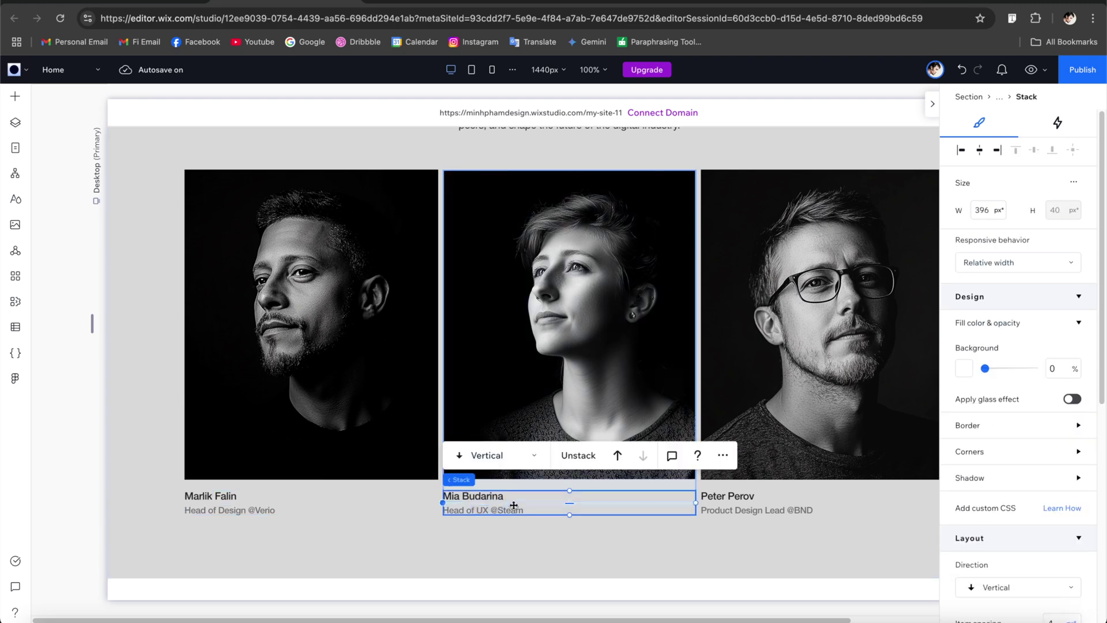
key(Tab)
click(1018, 263)
click(980, 310)
key(Tab)
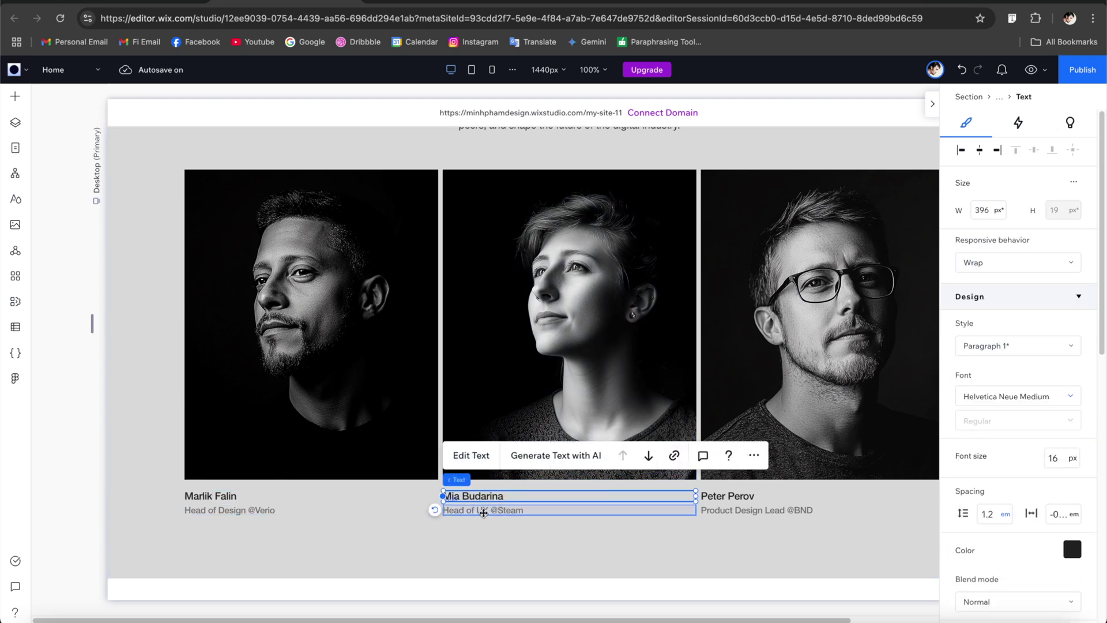
key(Tab)
Preview the site and resize it to test the speakers section's responsiveness.
key(super+p)
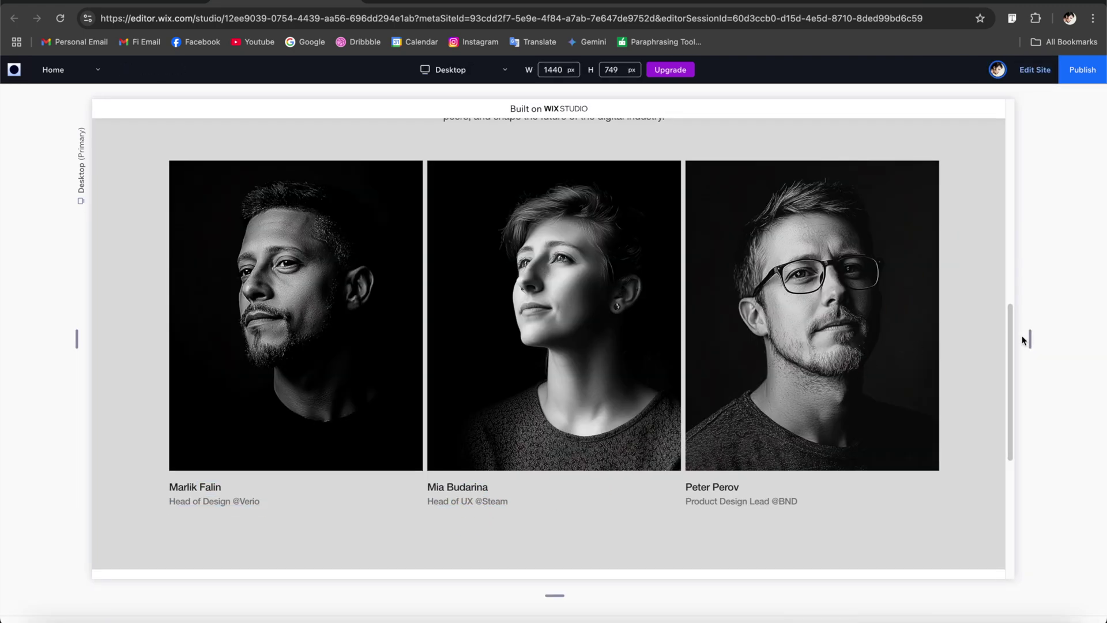
drag(1030, 338, 968, 351)
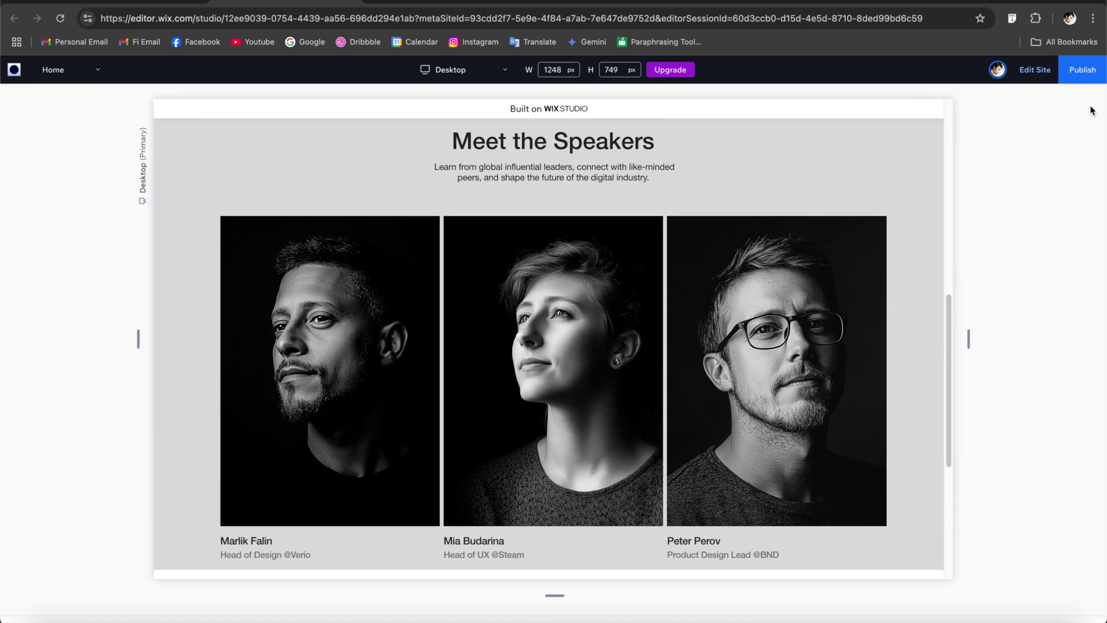
key(super+p)
Set the Meet the Speakers heading and intro paragraph to Wrap.
click(638, 165)
click(645, 162)
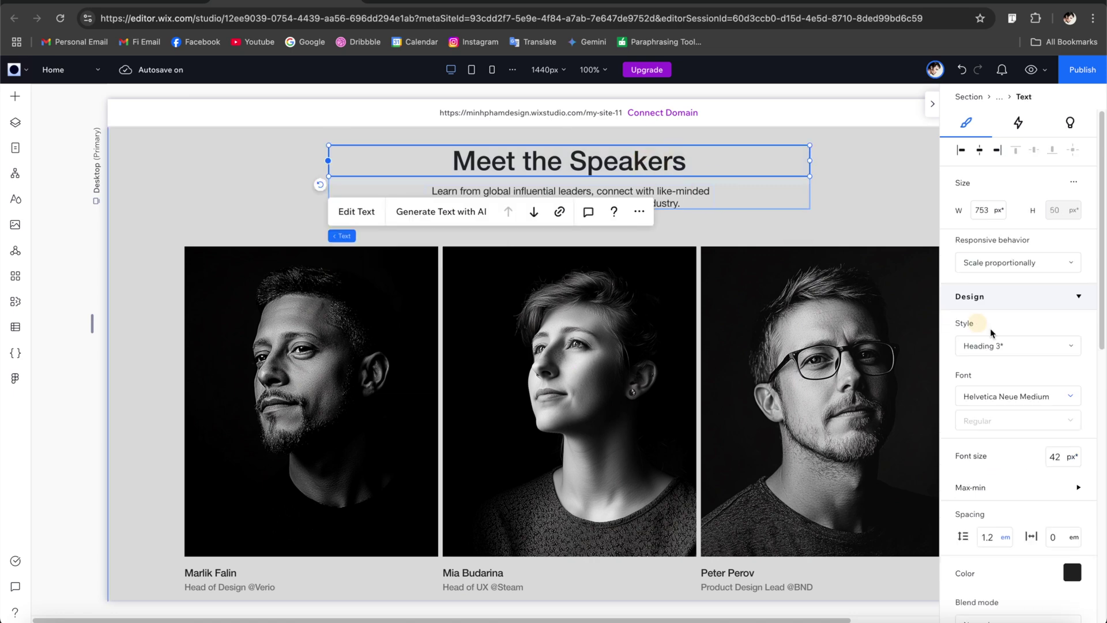
click(1018, 262)
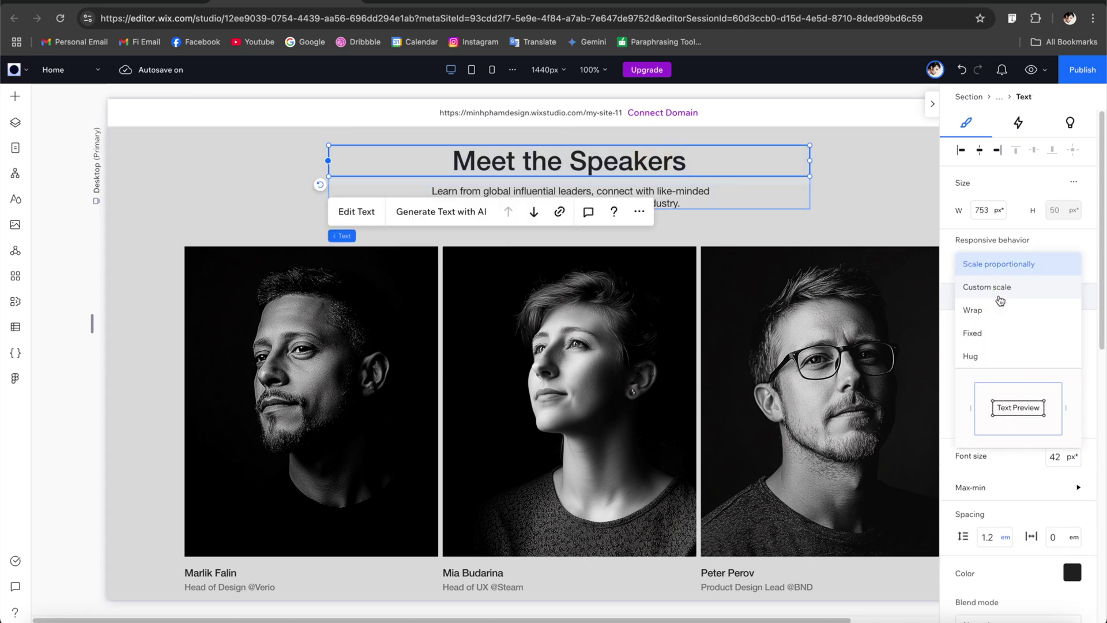
click(992, 308)
click(704, 192)
click(1017, 263)
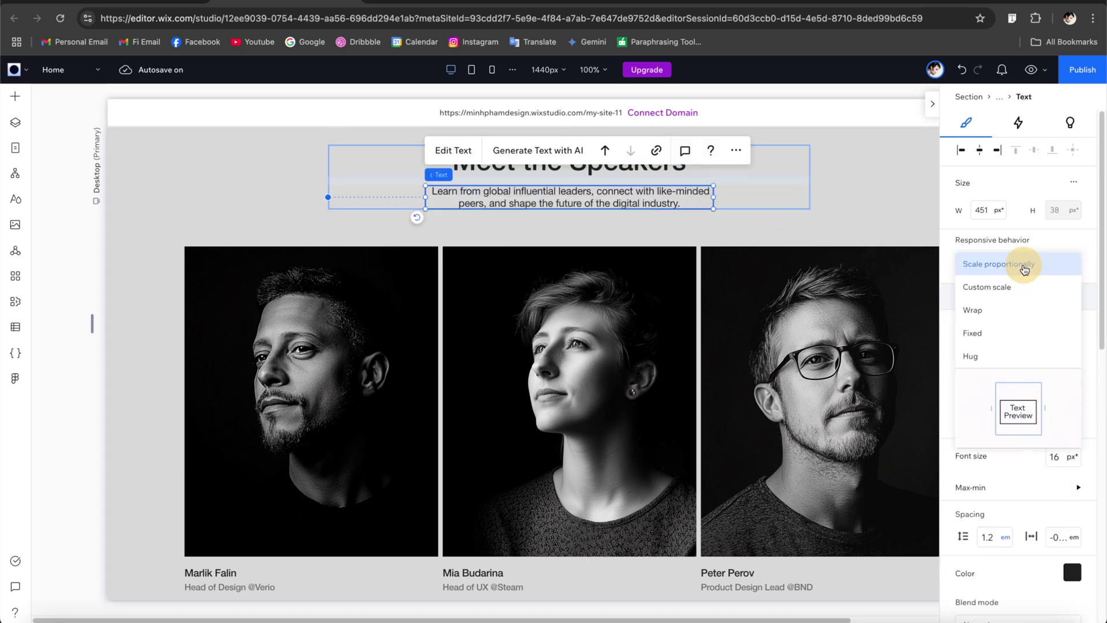
click(1001, 308)
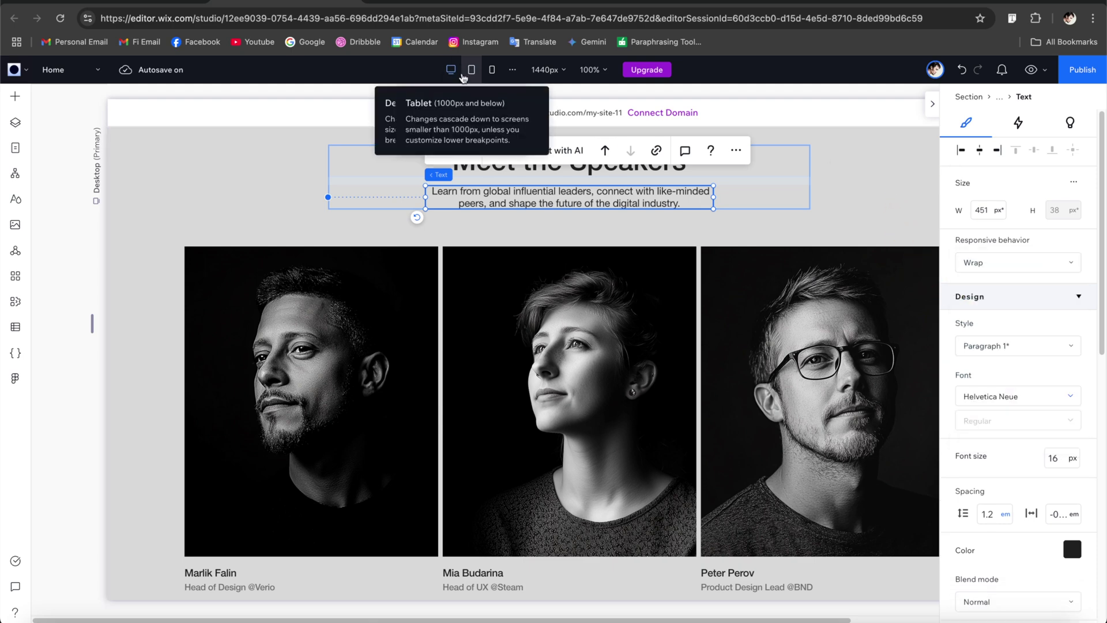
On the tablet layout, widen the speakers intro paragraph so it wraps to three lines.
click(468, 73)
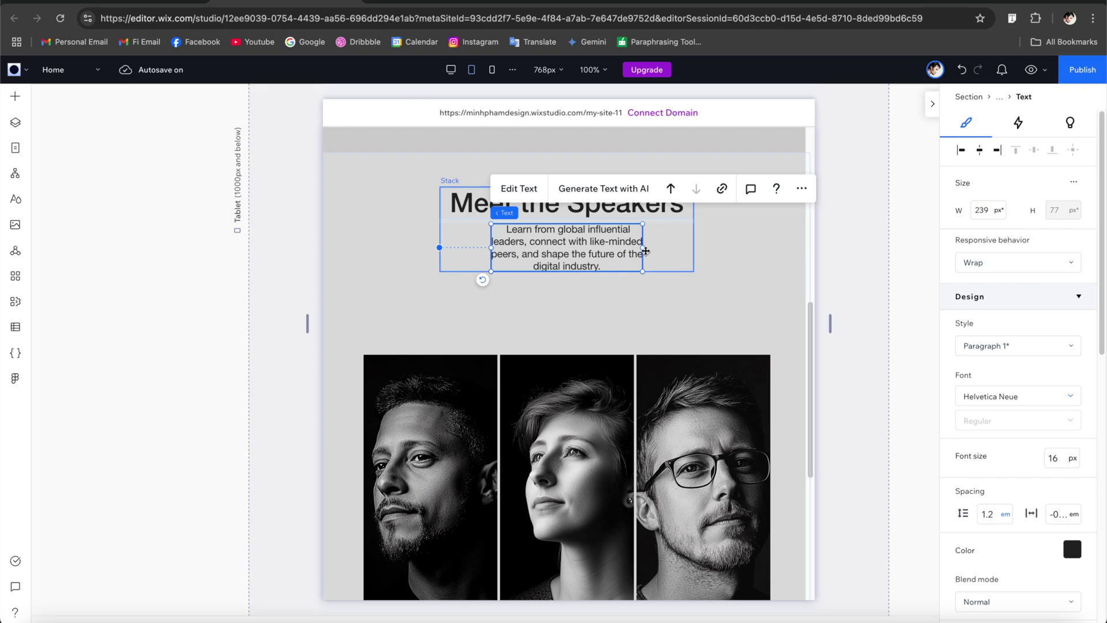
drag(644, 249, 670, 248)
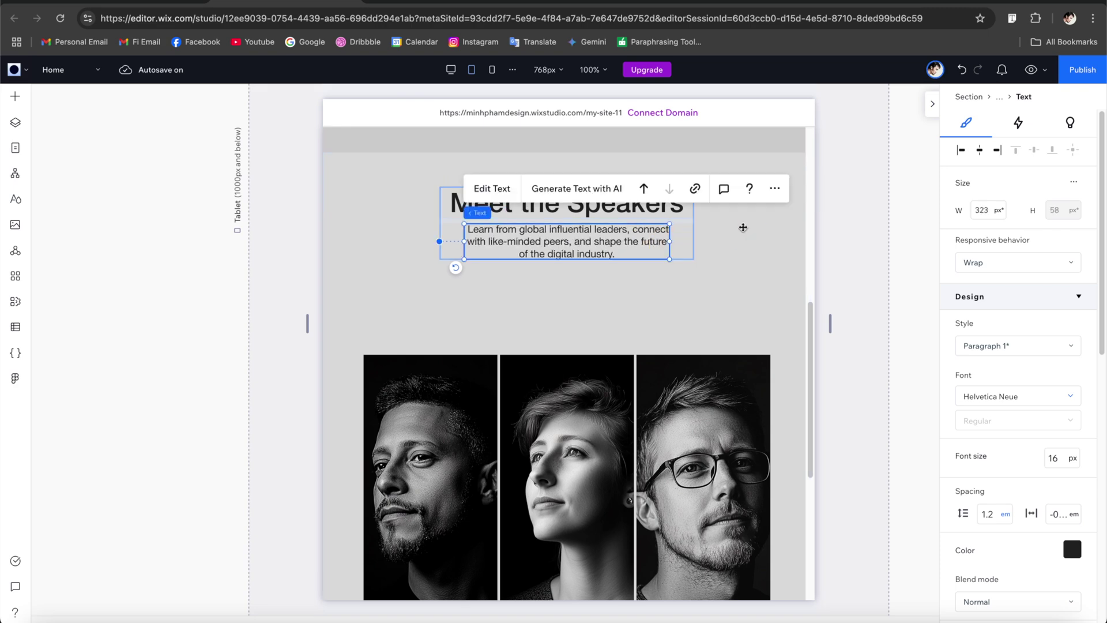
scroll(748, 257, up, 1)
scroll(747, 257, up, 3)
scroll(747, 257, down, 4)
Drag the speakers section's bottom edge up to make it shorter.
click(649, 461)
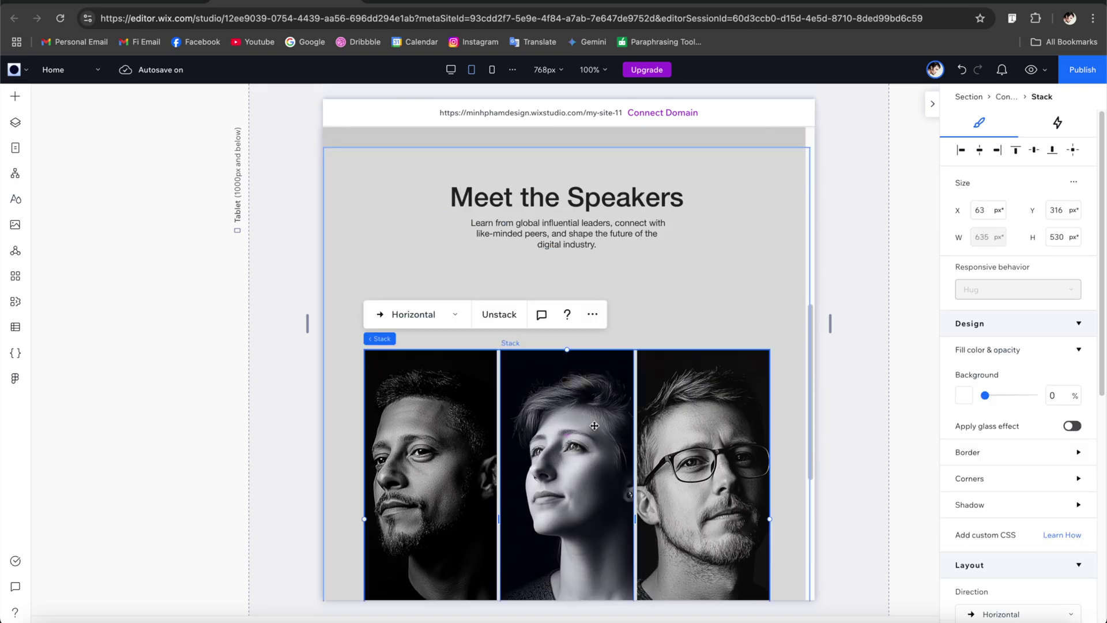
scroll(649, 456, down, 3)
click(717, 534)
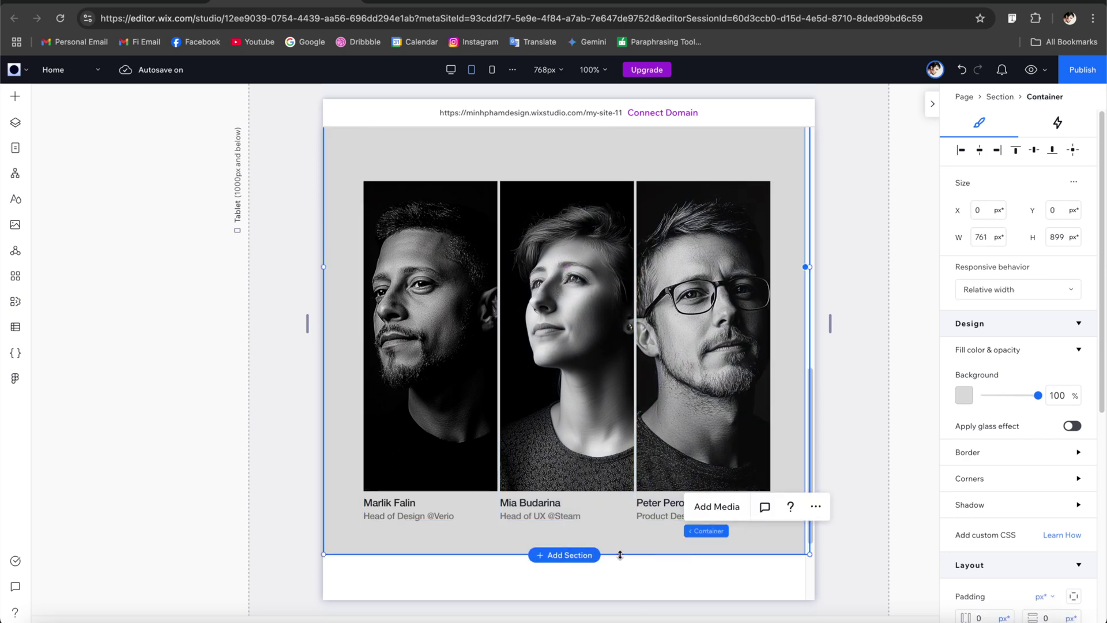
click(622, 504)
click(622, 505)
scroll(622, 505, down, 1)
scroll(620, 507, up, 2)
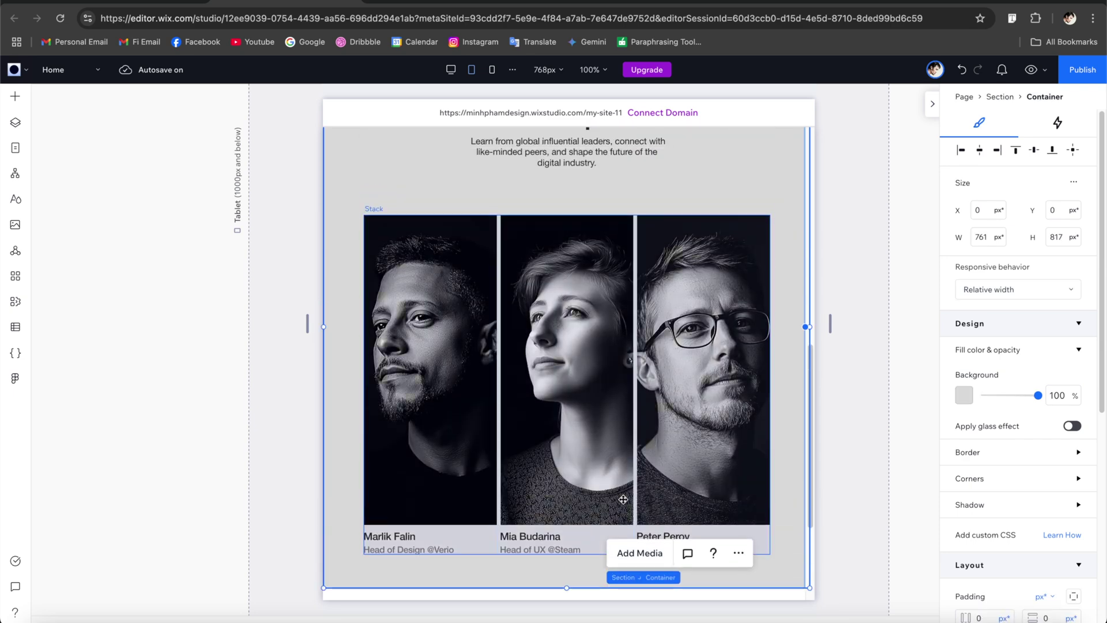
drag(612, 569, 613, 538)
Set the first two tablet speaker portraits to 360 px tall.
click(491, 381)
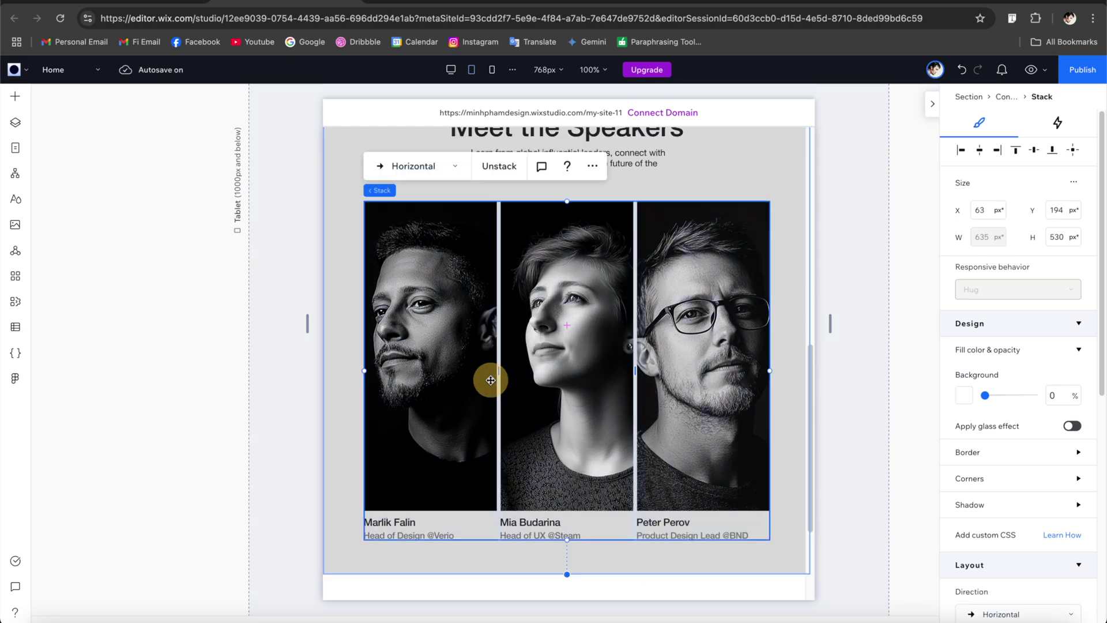
click(463, 387)
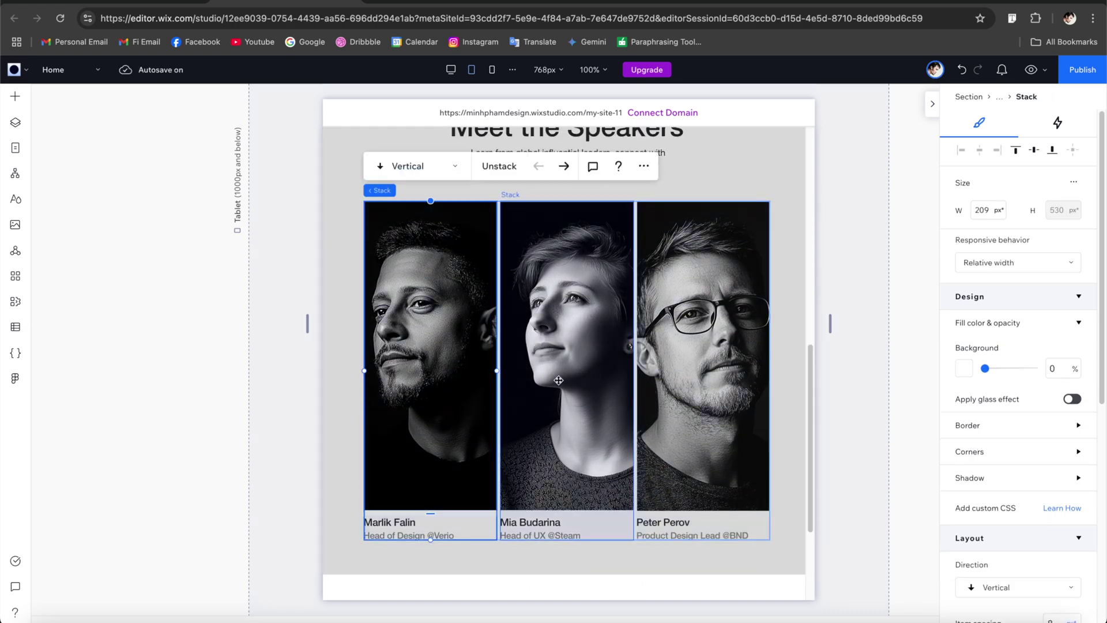
click(428, 394)
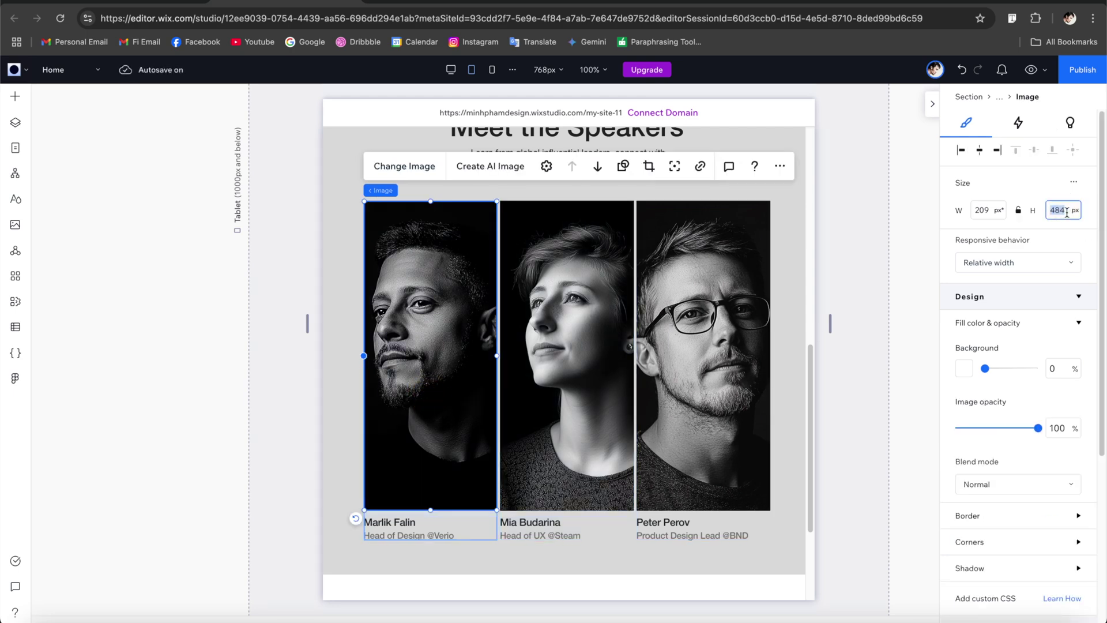
key(Return)
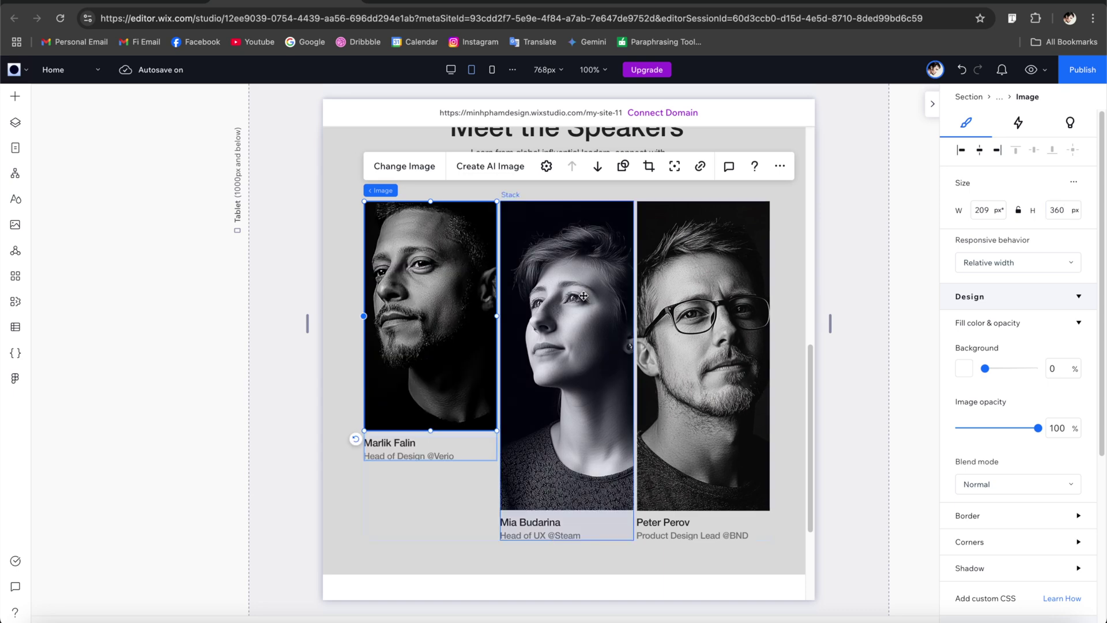
click(576, 297)
click(594, 297)
click(1065, 210)
text(36)
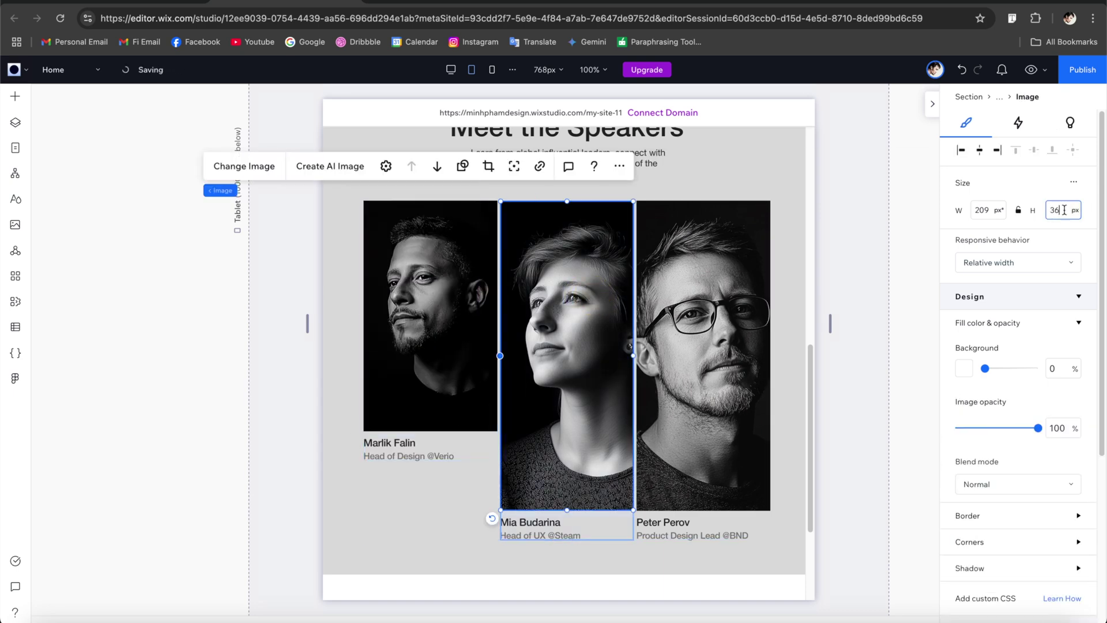
text(0)
key(Return)
Give the third speaker portrait the same 360 px height, then deselect.
click(709, 310)
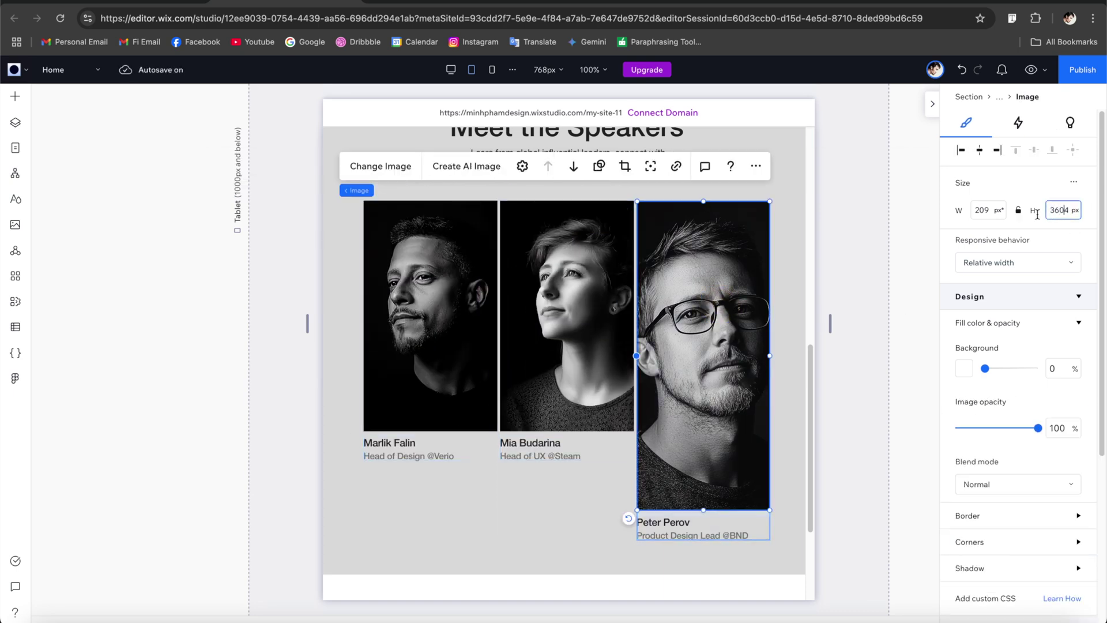
text(360)
click(568, 539)
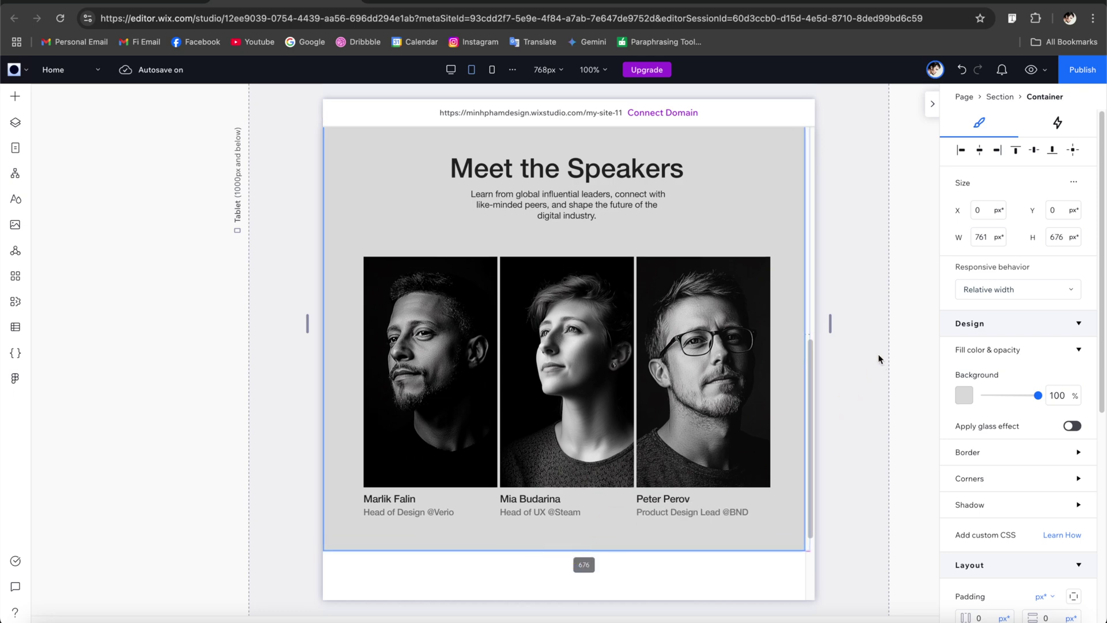
click(878, 358)
scroll(744, 380, up, 5)
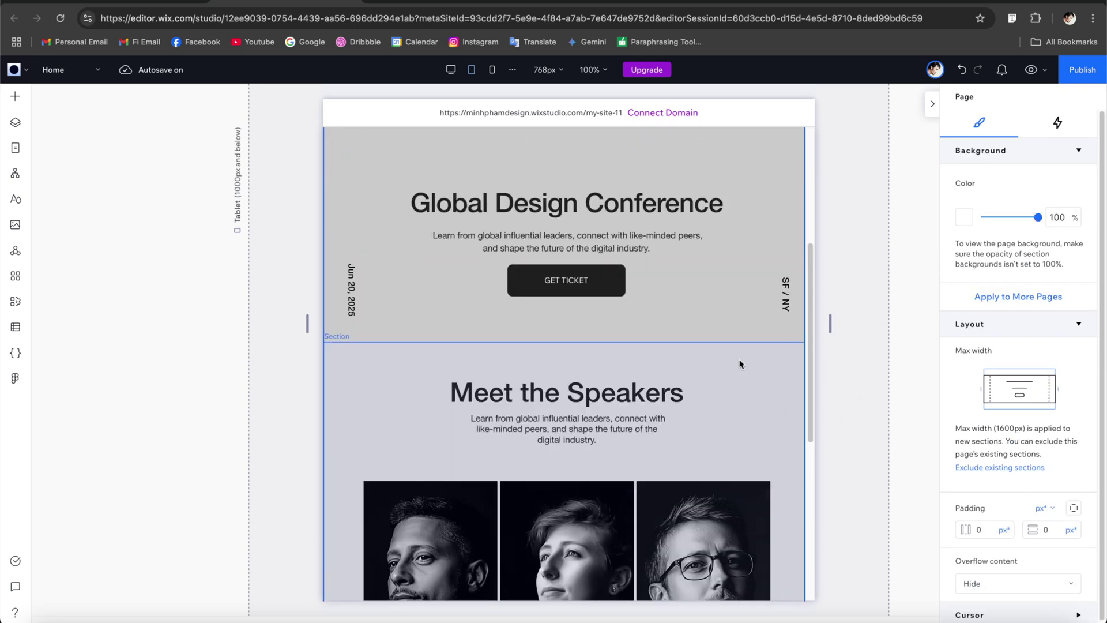
scroll(740, 364, down, 4)
On the mobile layout, widen the speakers intro paragraph to about 244 px across three lines.
click(491, 69)
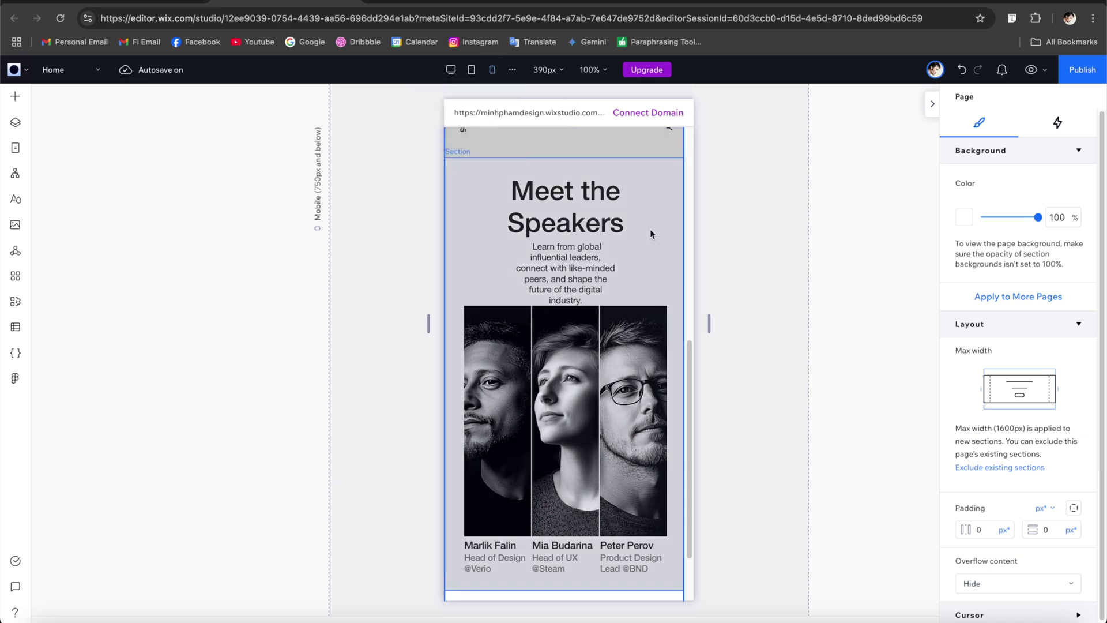
scroll(661, 237, down, 1)
click(565, 245)
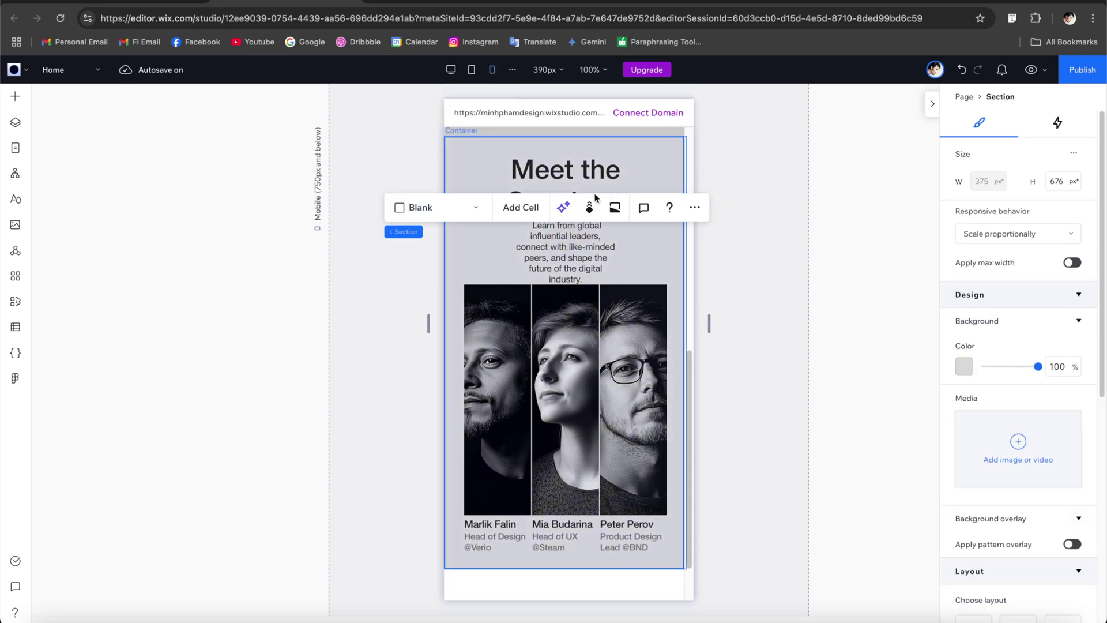
scroll(601, 174, up, 5)
scroll(603, 207, down, 5)
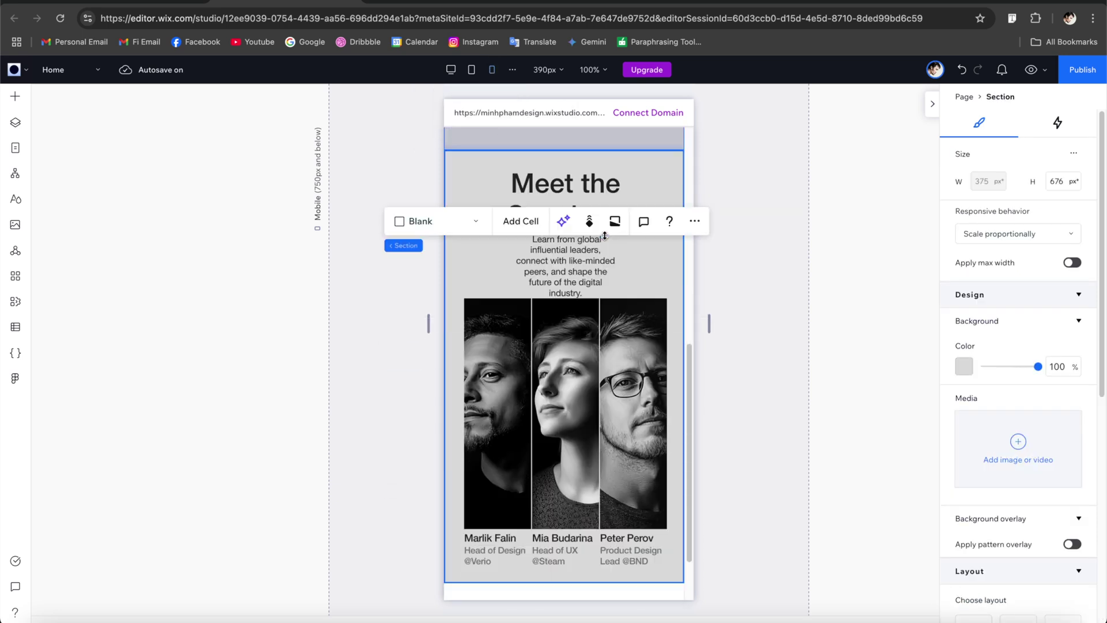
click(604, 204)
click(604, 206)
click(594, 237)
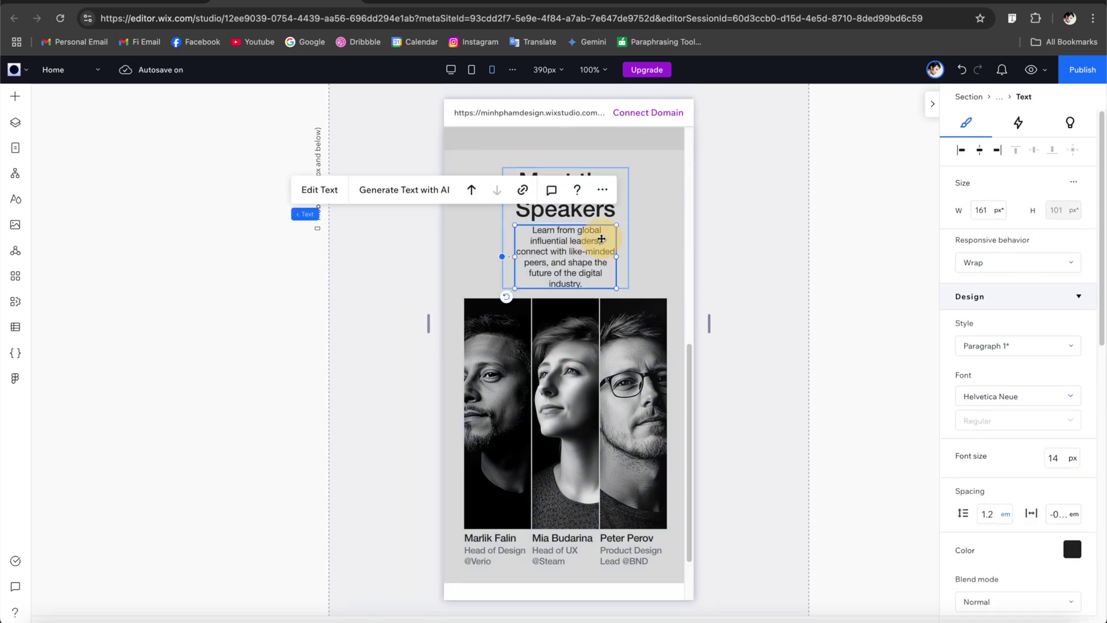
drag(622, 231, 650, 215)
click(645, 215)
click(741, 217)
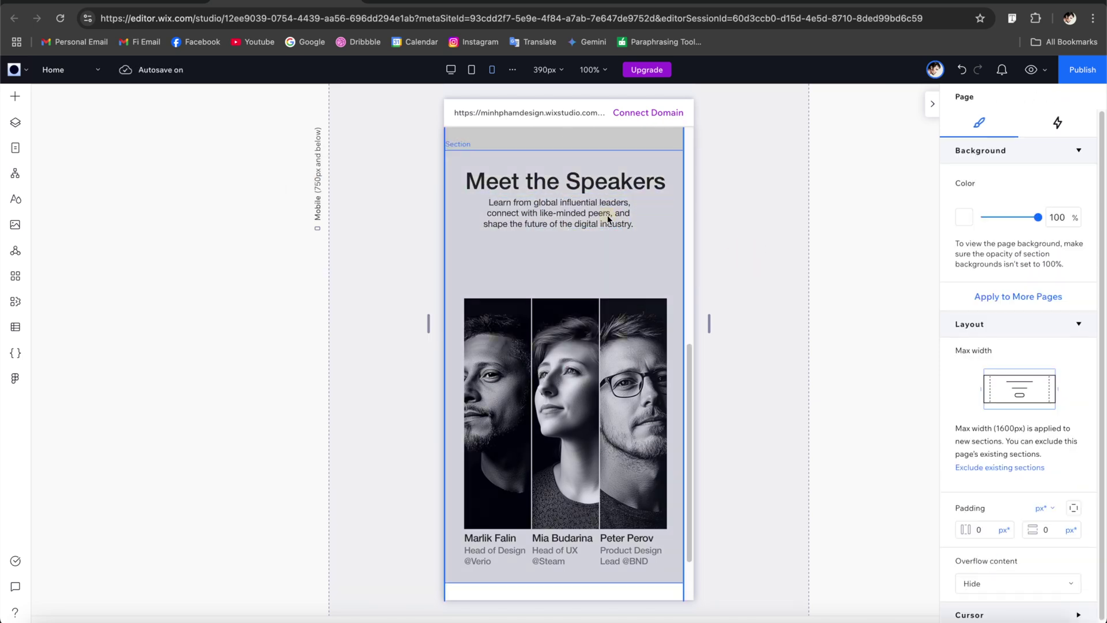
click(646, 215)
click(657, 200)
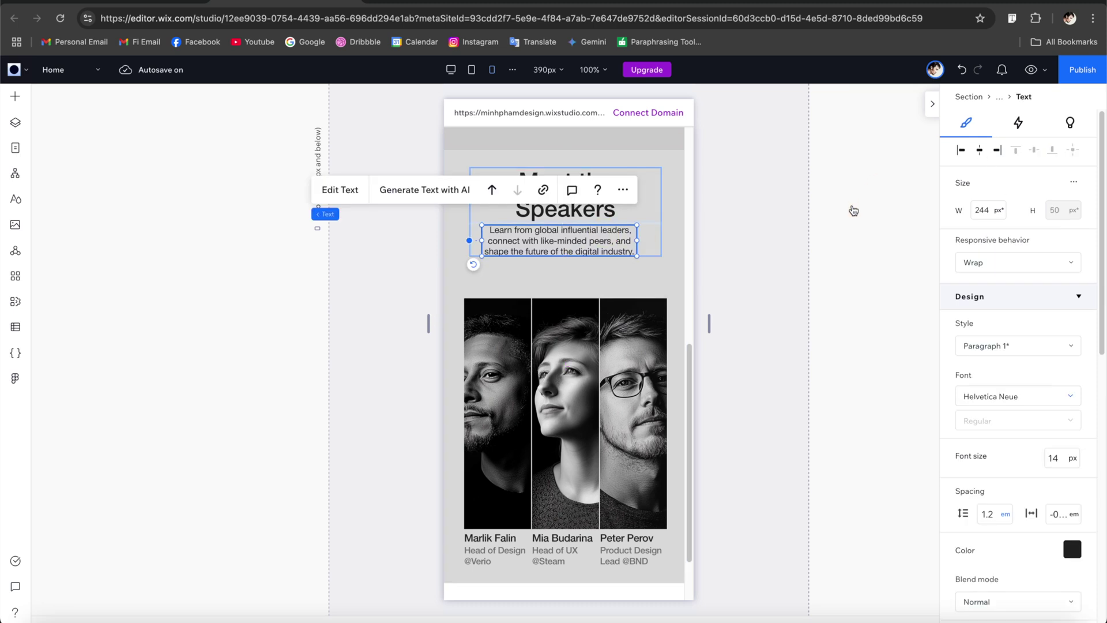
click(852, 207)
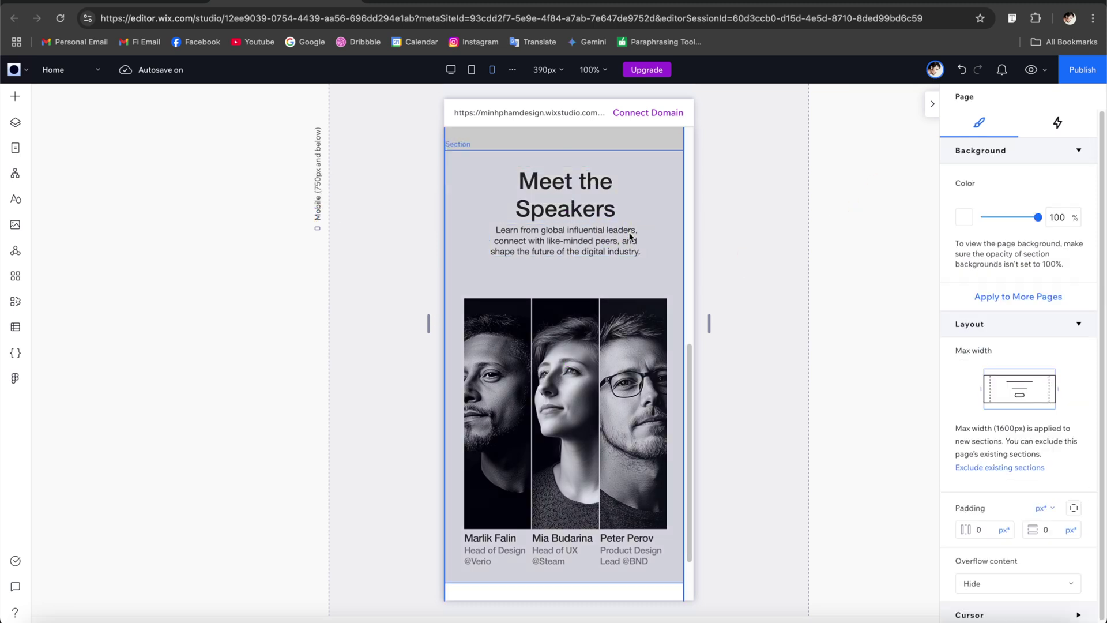
Select the group of three speaker cards inside the speakers section.
click(639, 340)
click(613, 371)
click(621, 396)
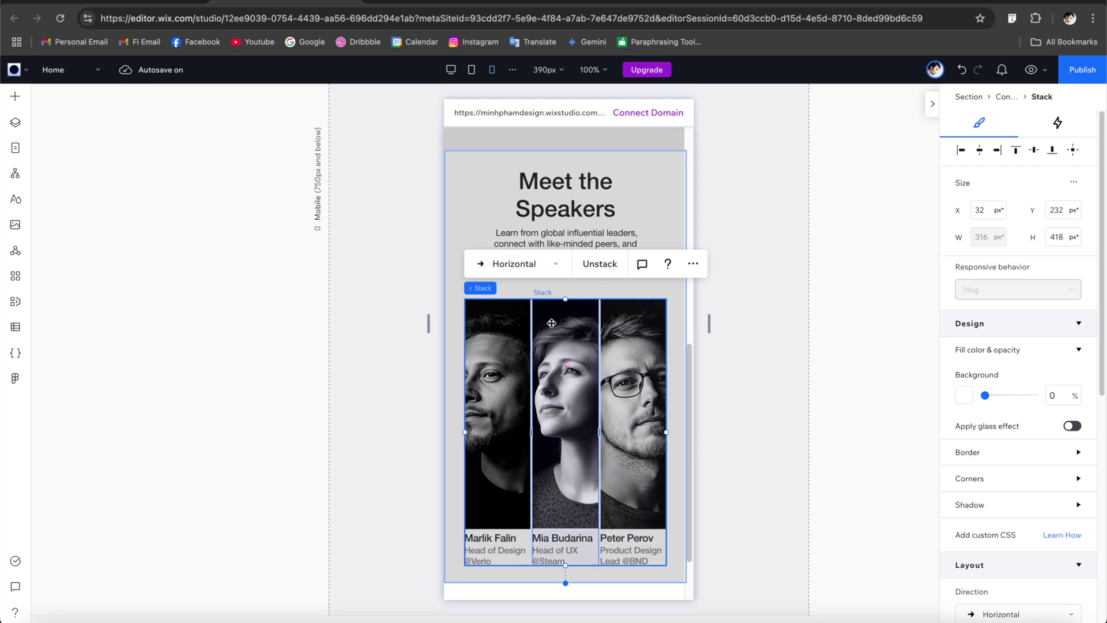
Stack the speaker cards vertically on mobile.
click(537, 267)
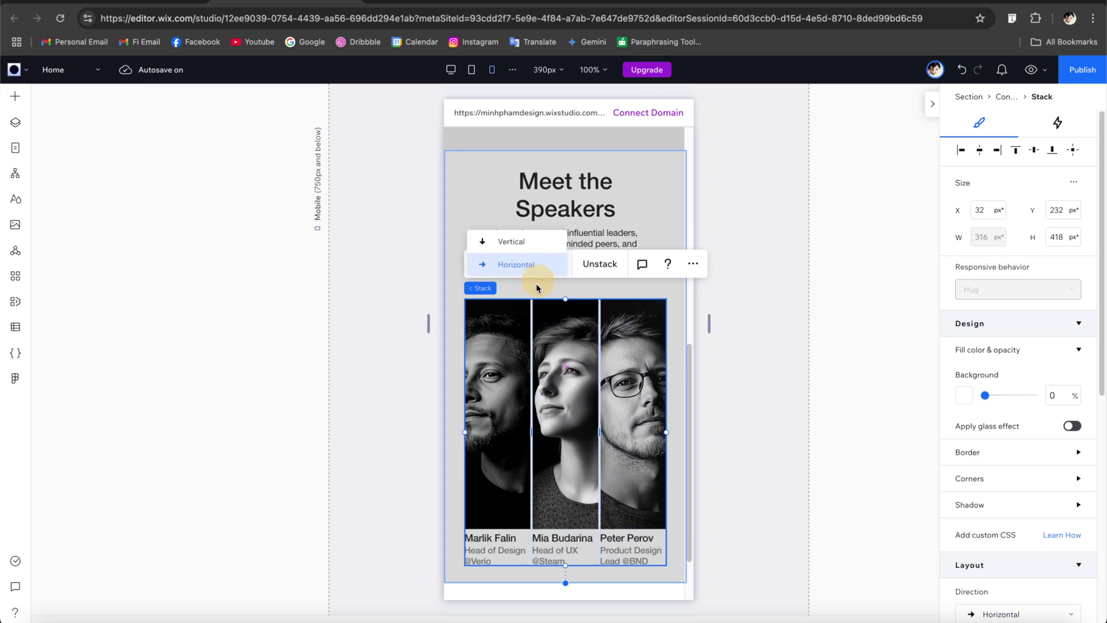
click(530, 245)
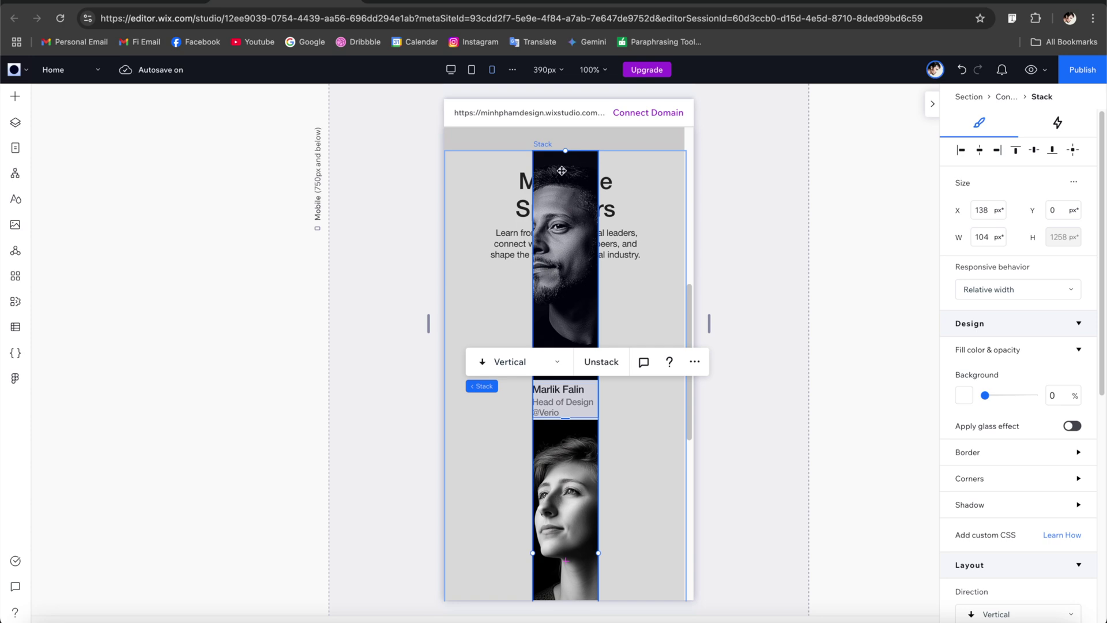
click(471, 70)
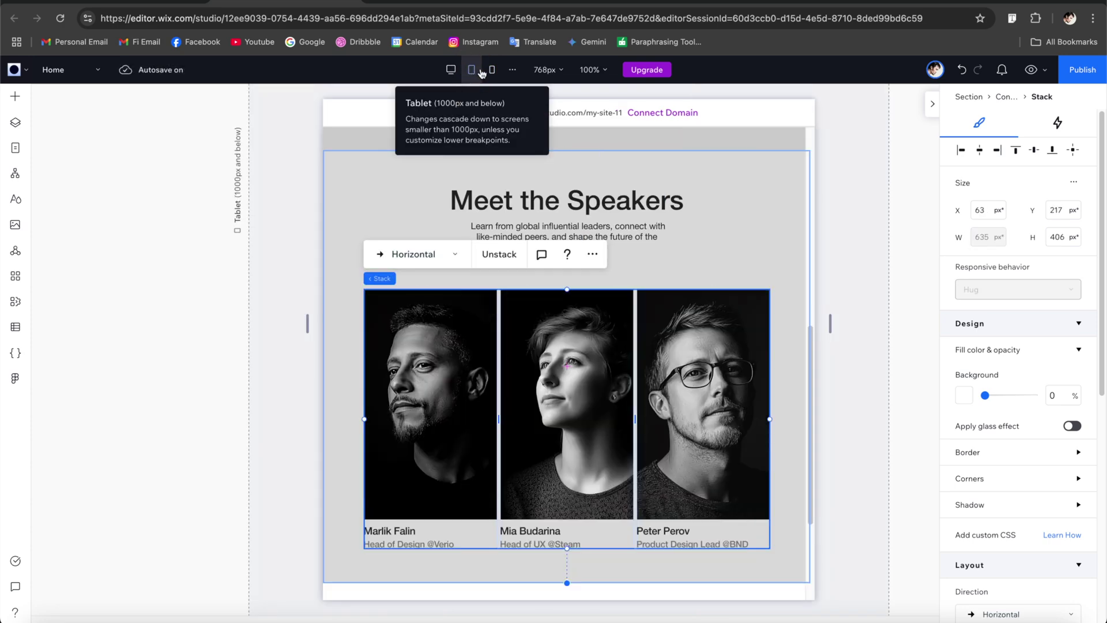
click(492, 69)
Widen the first speaker's portrait and name-title caption to full card width.
click(594, 295)
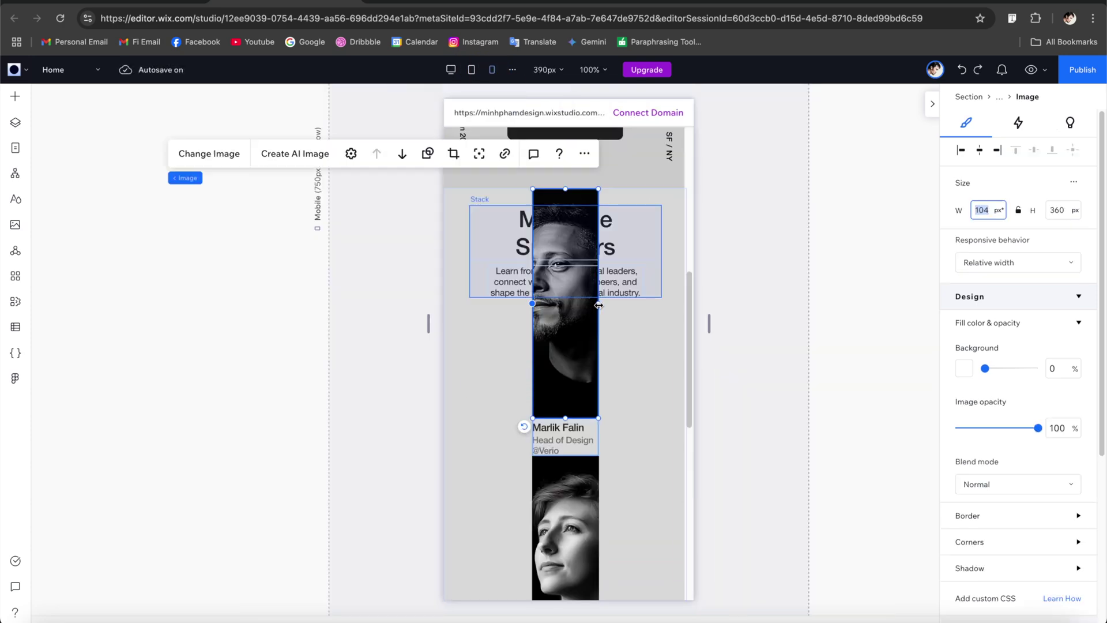
drag(599, 305, 673, 303)
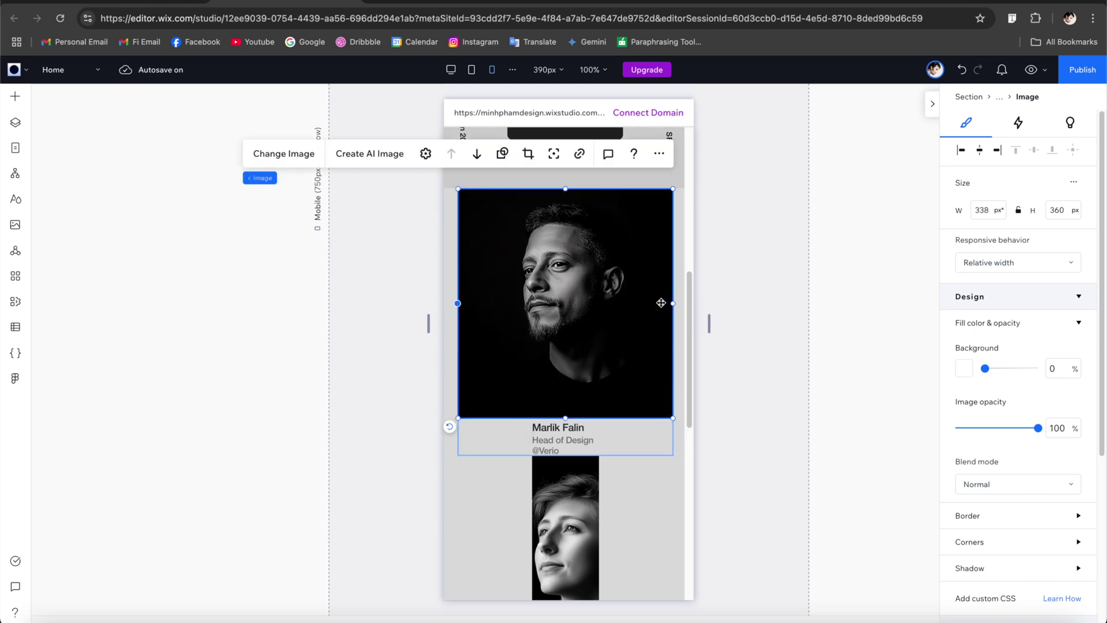
click(555, 430)
click(962, 151)
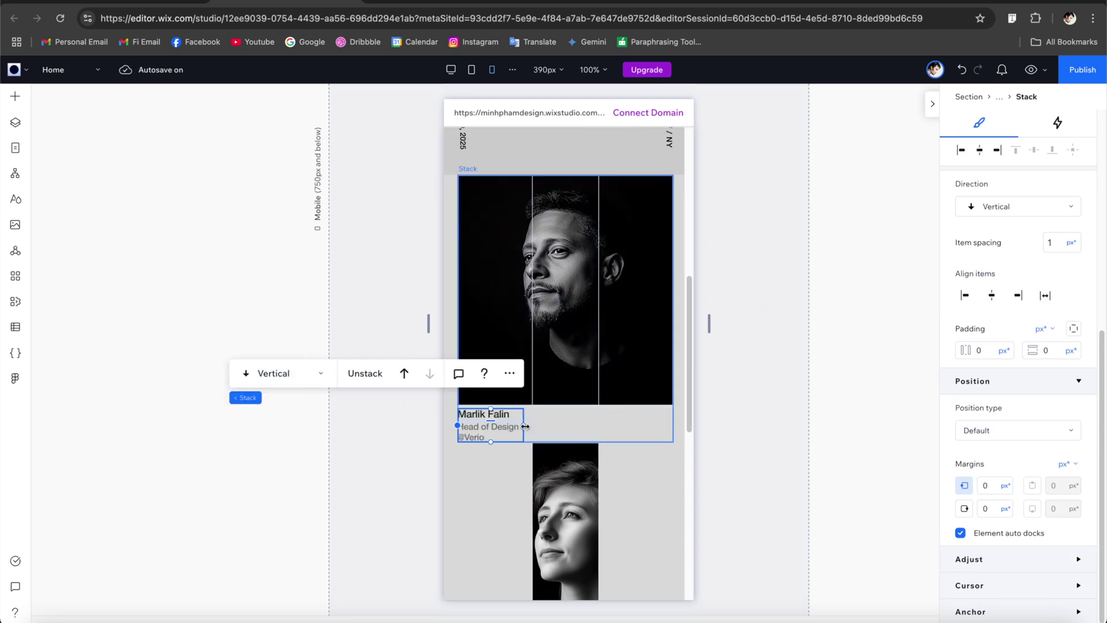
drag(525, 426, 673, 426)
Try shortening the speaker cards container, then undo the change.
scroll(635, 346, down, 4)
click(638, 260)
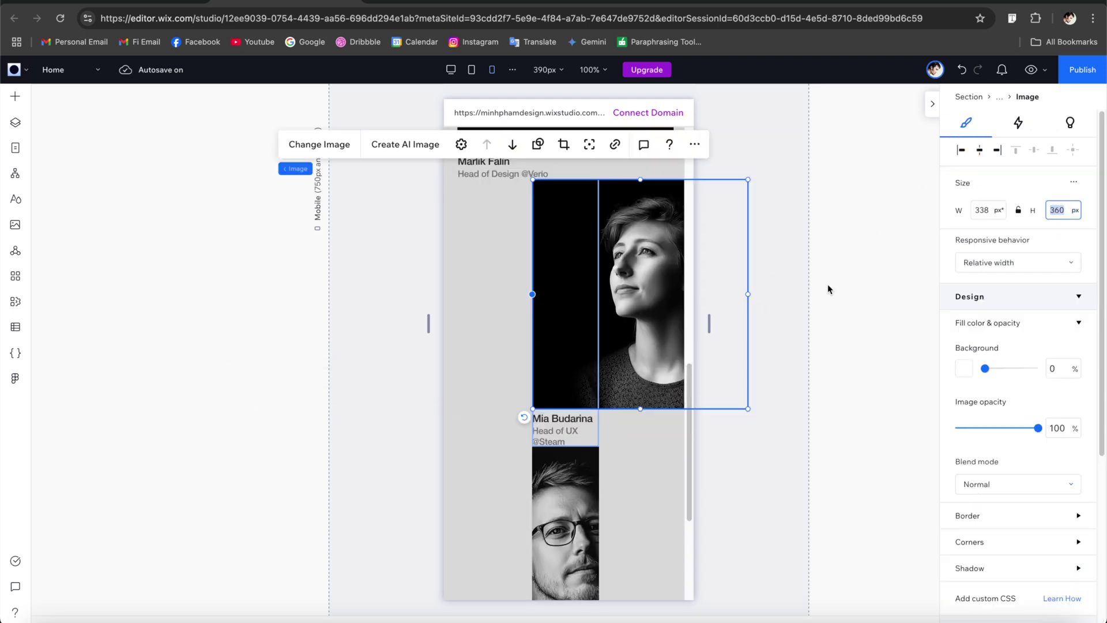
click(569, 421)
click(551, 291)
click(647, 317)
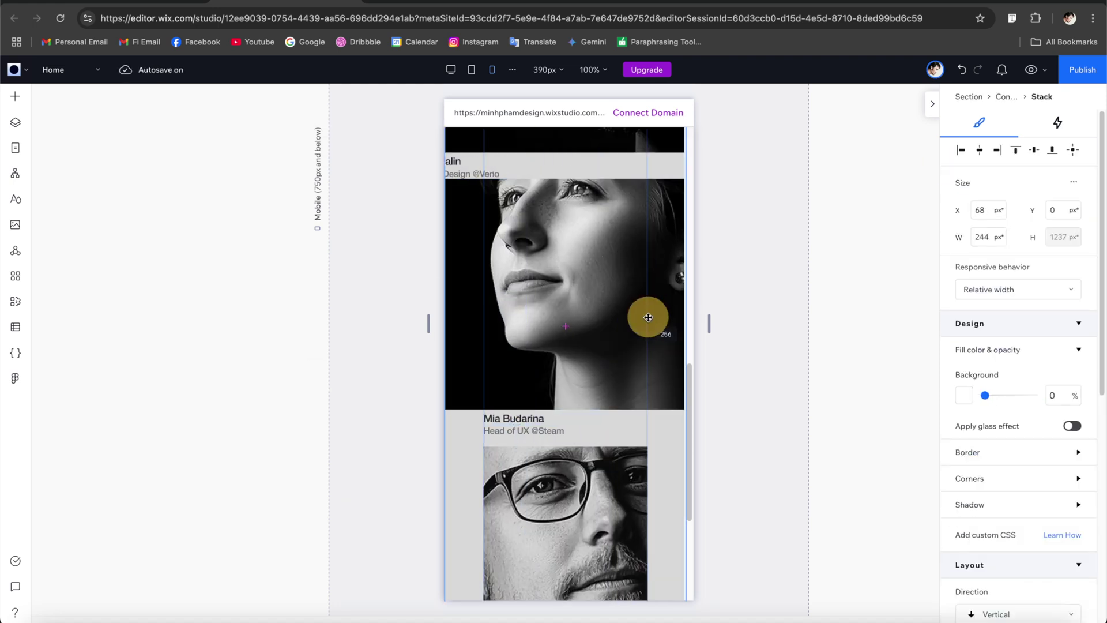
scroll(634, 346, down, 4)
drag(622, 524, 624, 597)
key(ctrl+z)
key(ctrl+z)
key(ctrl+z)
key(ctrl+z)
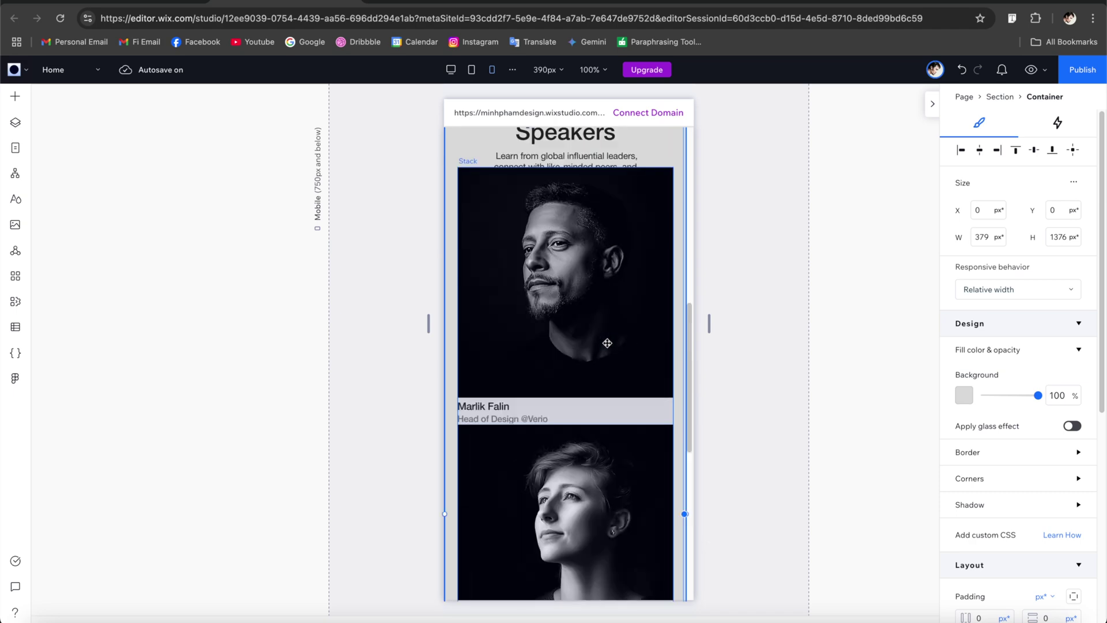
scroll(1010, 457, down, 7)
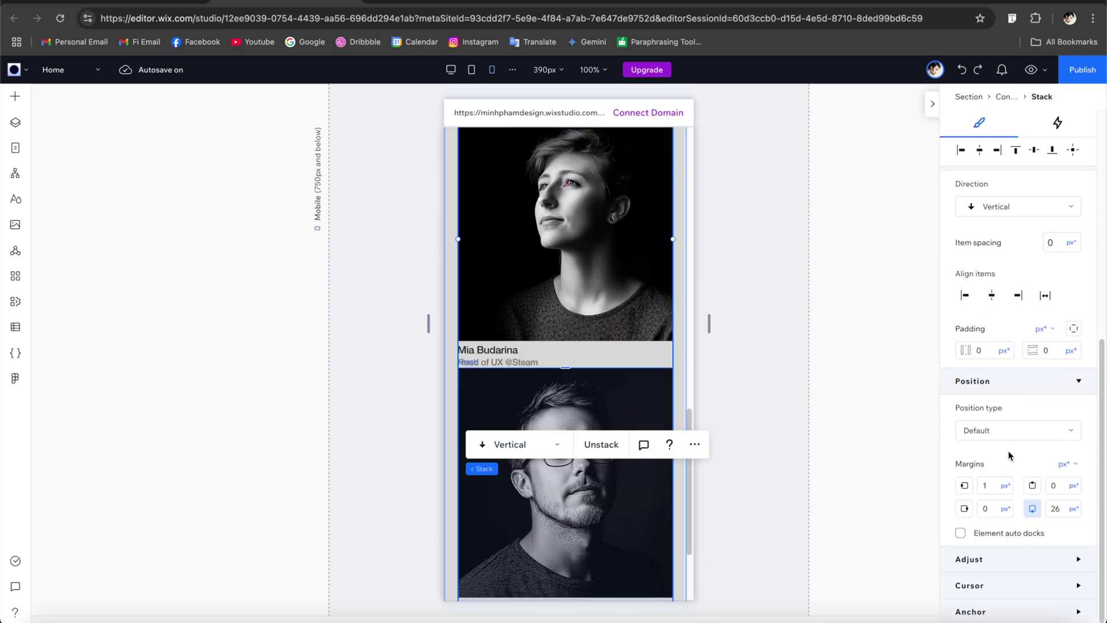
scroll(1010, 457, up, 2)
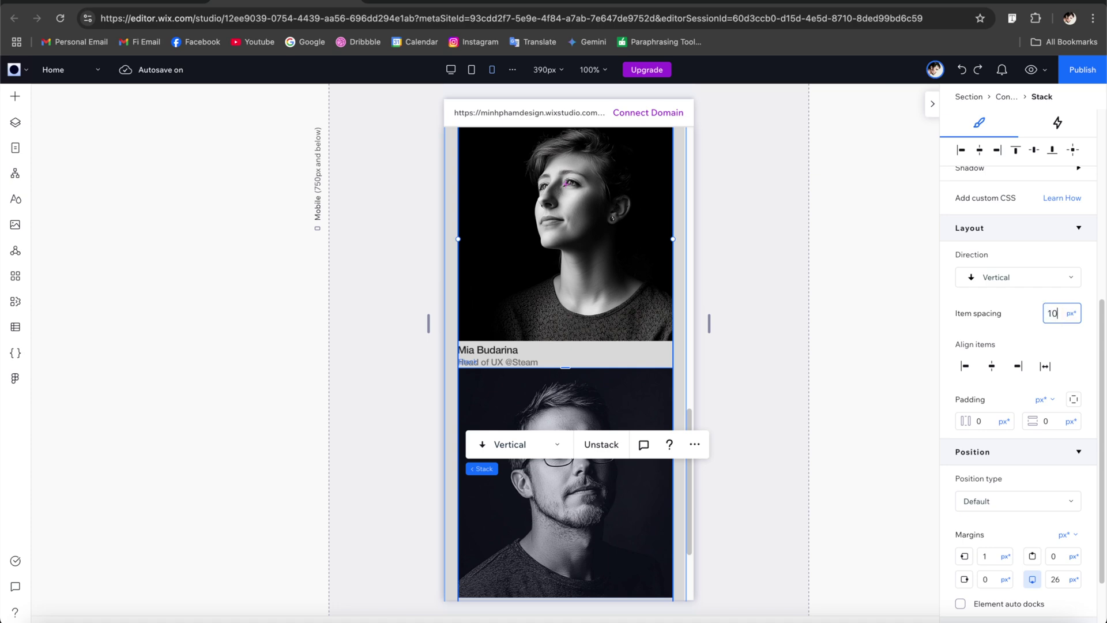
Apply 10 px item spacing to the cards and open the site preview.
key(Return)
click(787, 335)
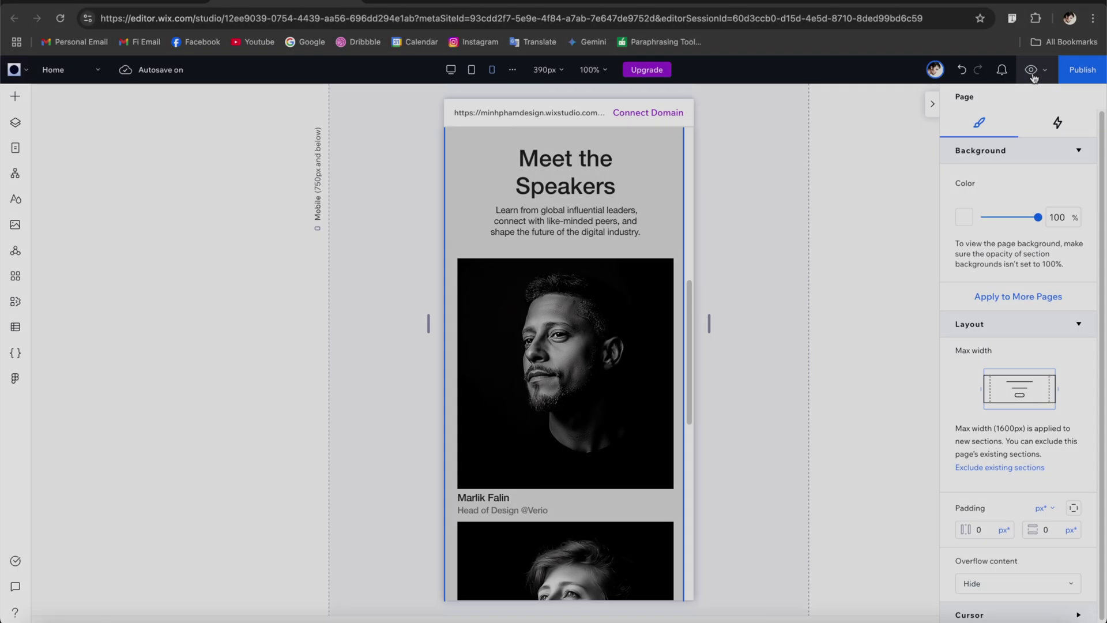
click(1031, 69)
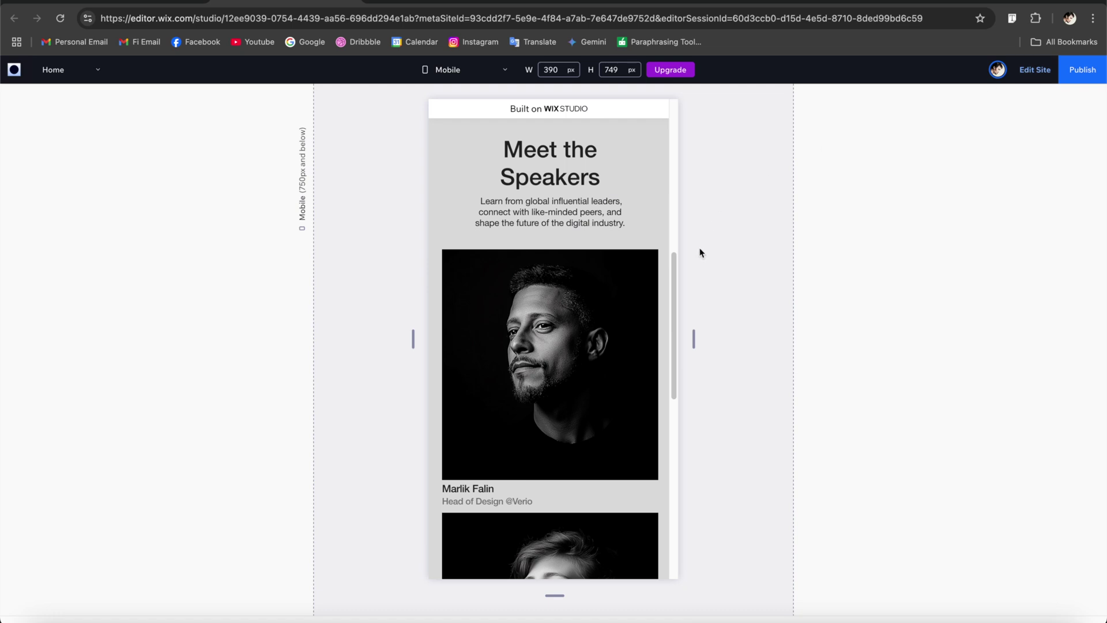
drag(694, 337, 980, 334)
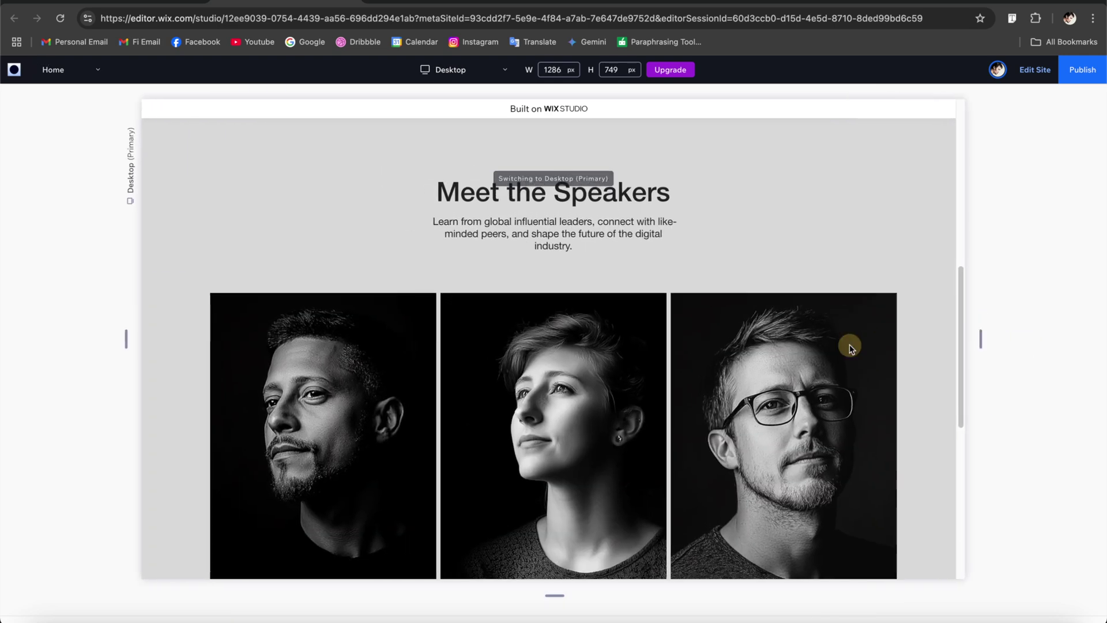
scroll(941, 355, up, 2)
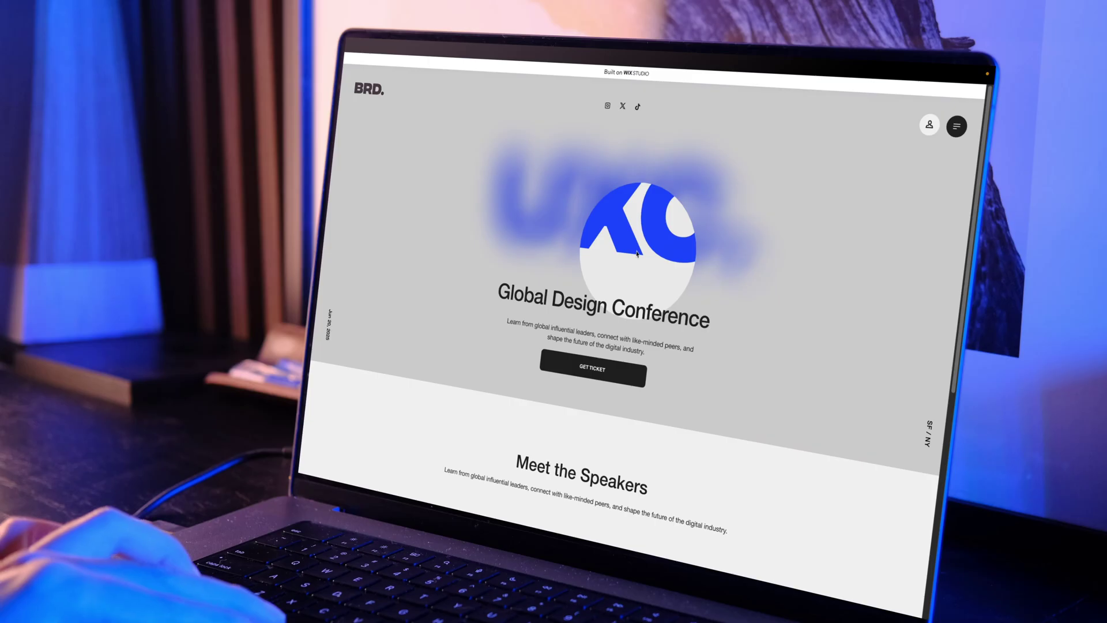
Scroll down the published conference page to check its responsive layout.
scroll(637, 254, down, 5)
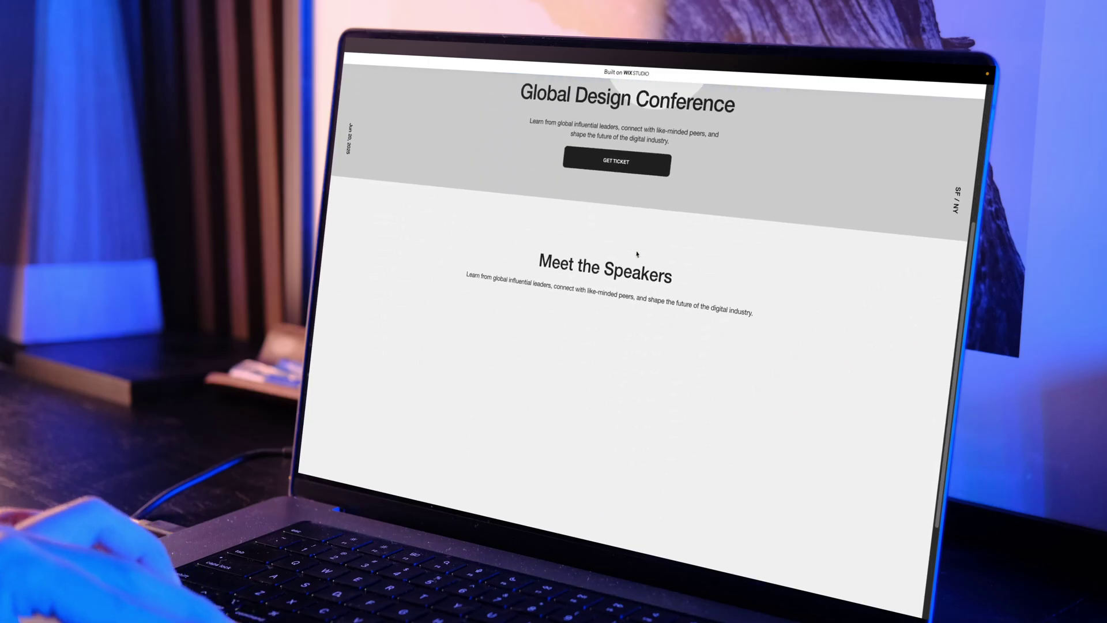
scroll(637, 255, down, 2)
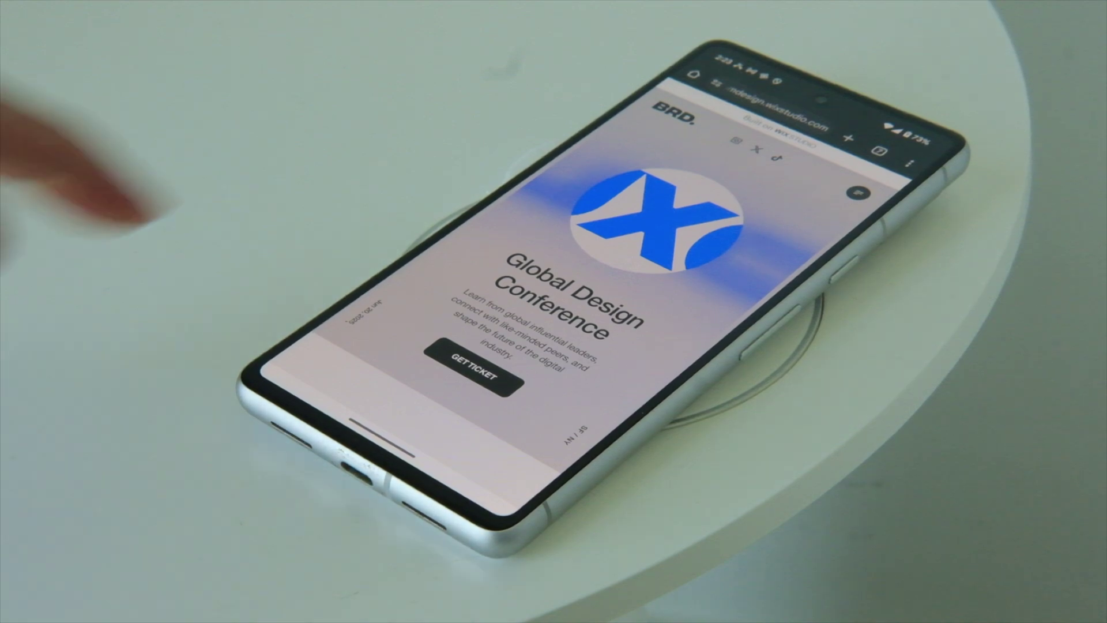